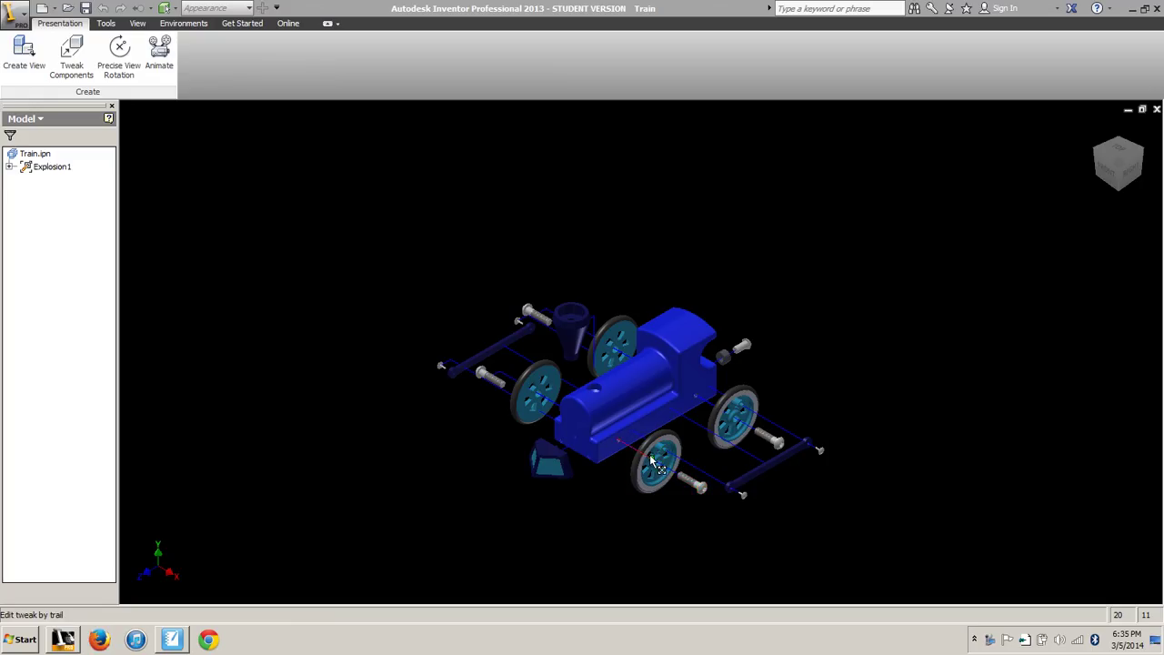
# Pull the front wheel and its bolt further along their trail, then select the locomotive body
pyautogui.moveTo(668, 474); pyautogui.dragTo(653, 443)
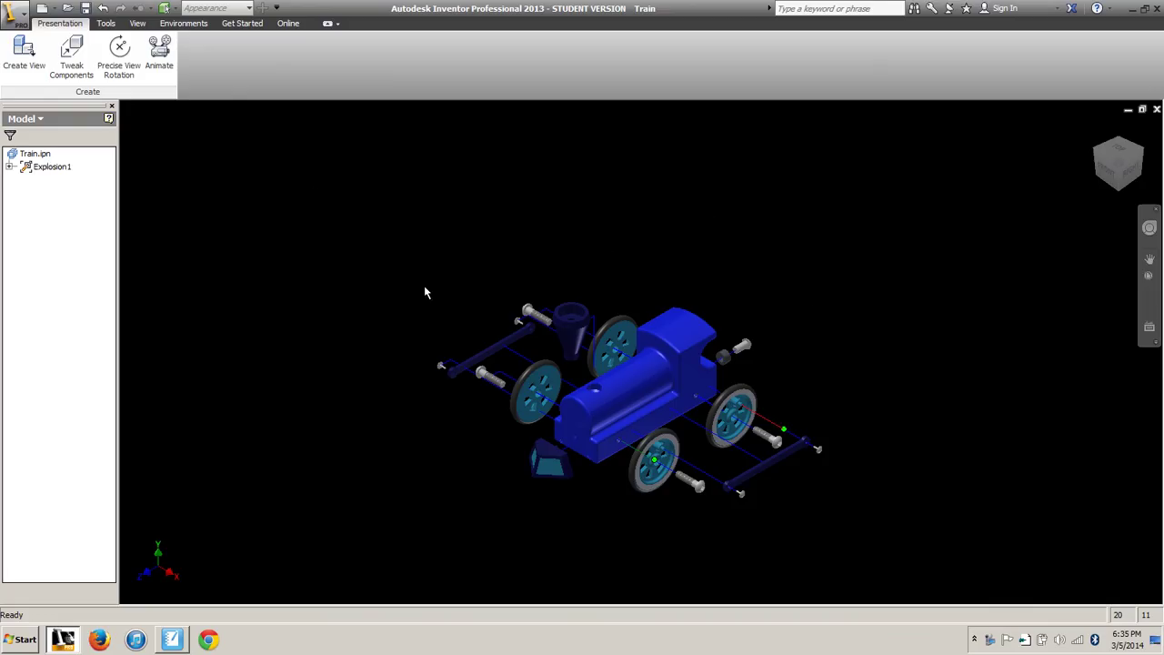
pyautogui.click(646, 391)
# Create a new drawing with title block date 3/05/2014, period IED, scale 1:1 EXCEPT WHERE NOTED
pyautogui.click(54, 7)
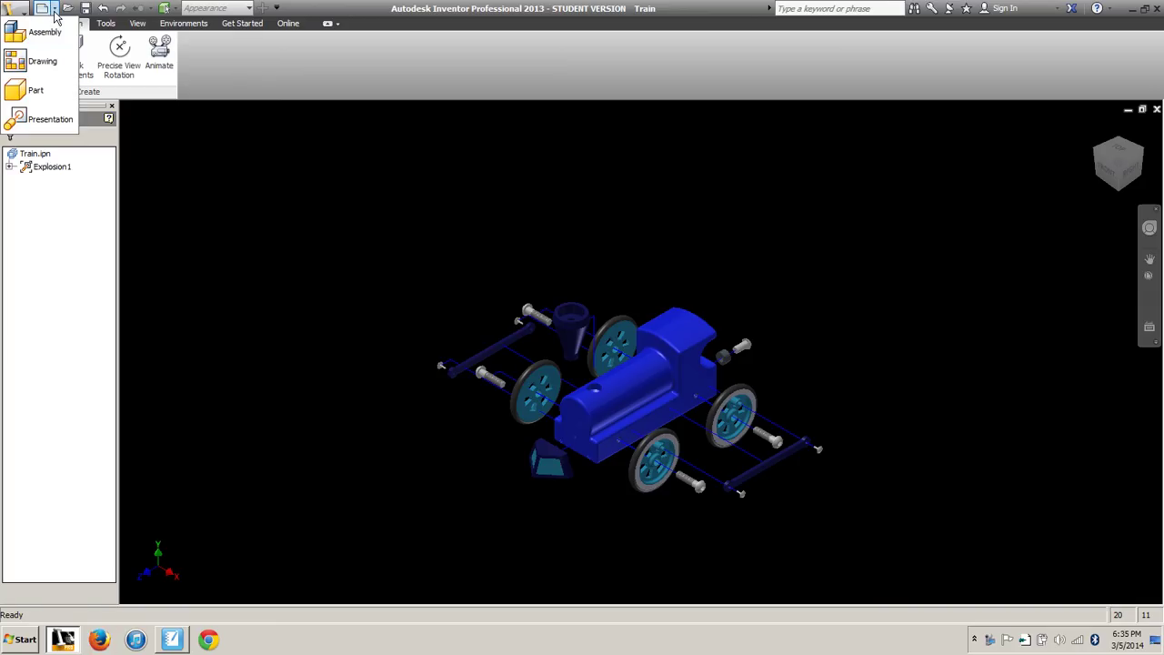
pyautogui.click(38, 71)
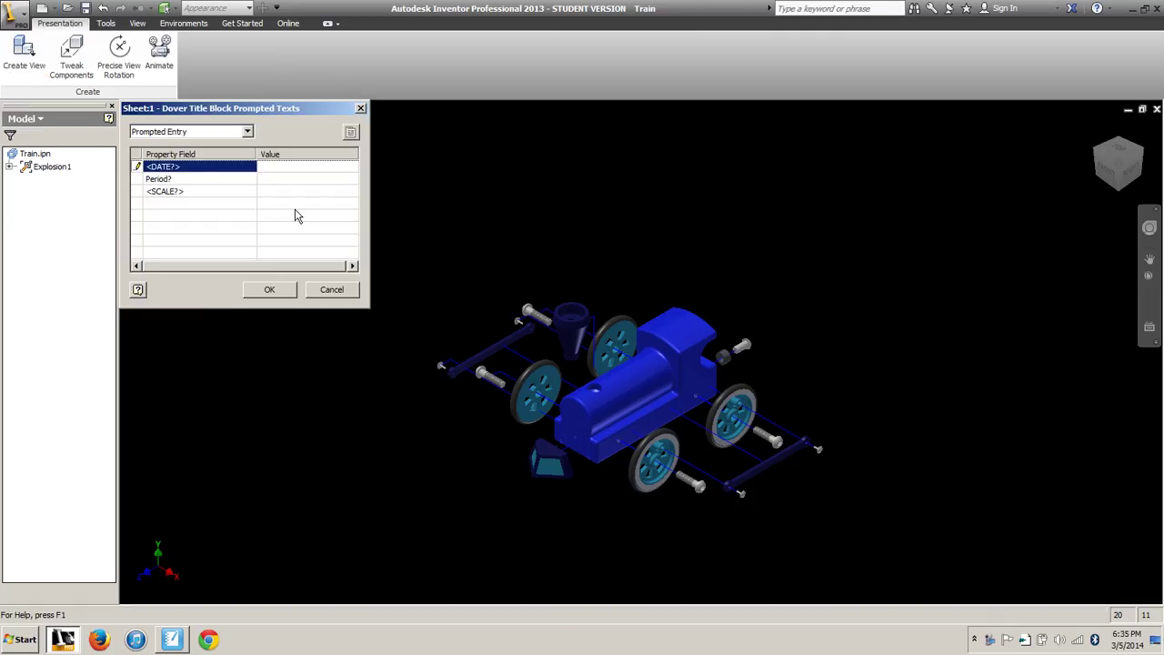
pyautogui.write('4')
pyautogui.write('14')
pyautogui.click(293, 178)
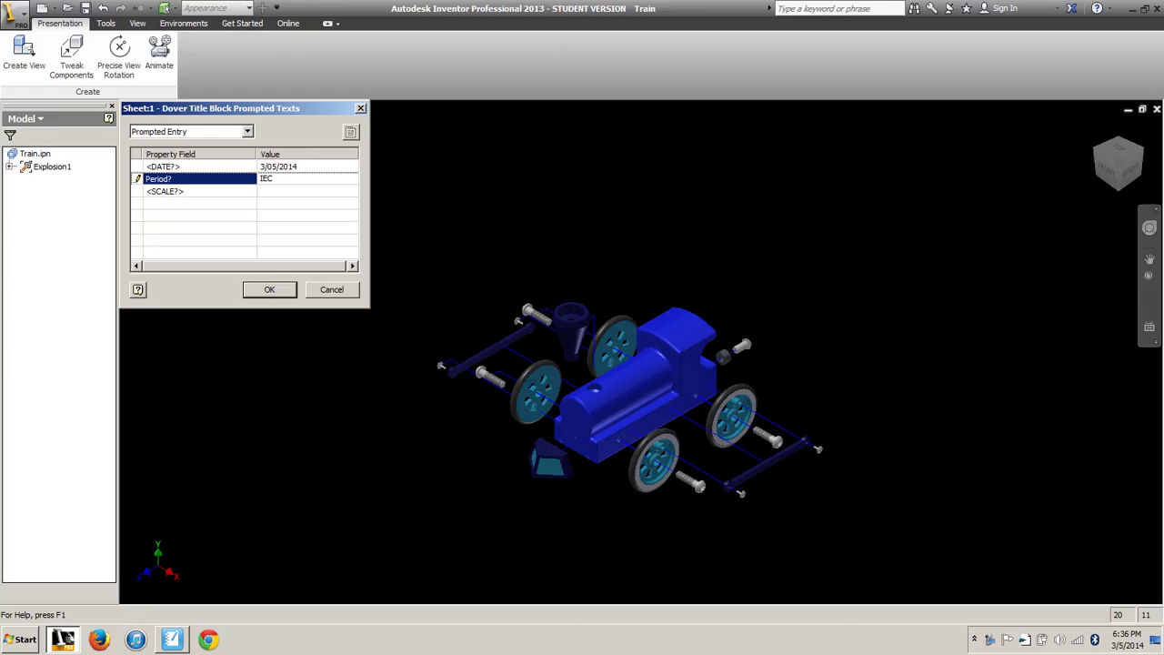
pyautogui.click(276, 192)
pyautogui.write('1:1')
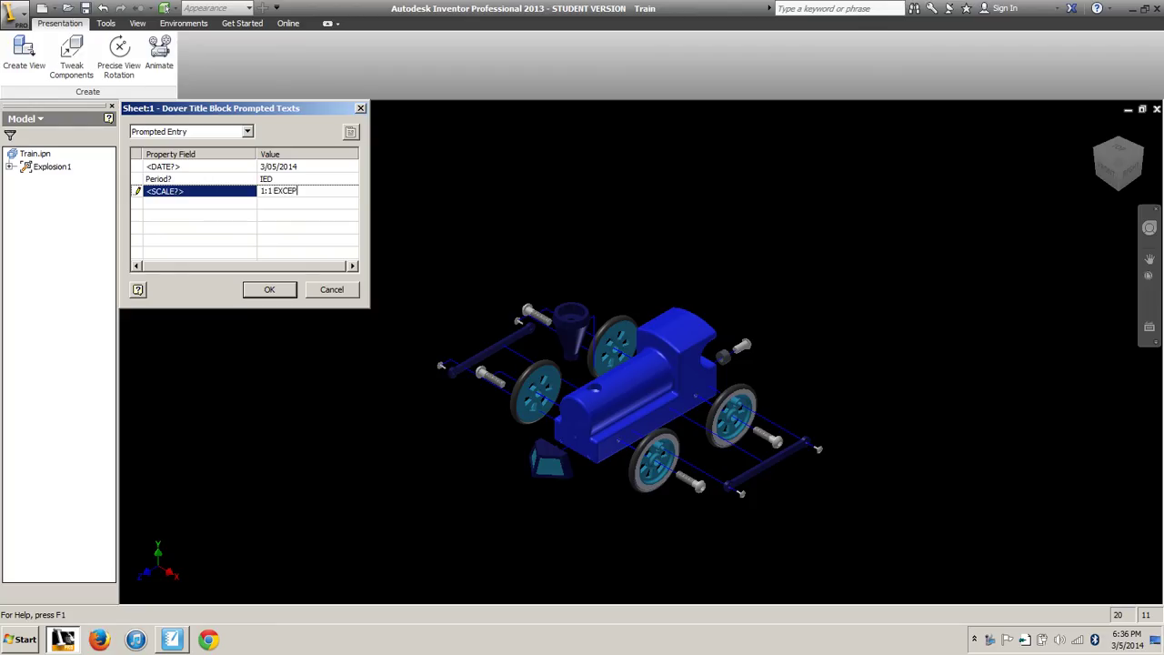
pyautogui.write('EXCEPT WHERE NOTED')
pyautogui.click(279, 290)
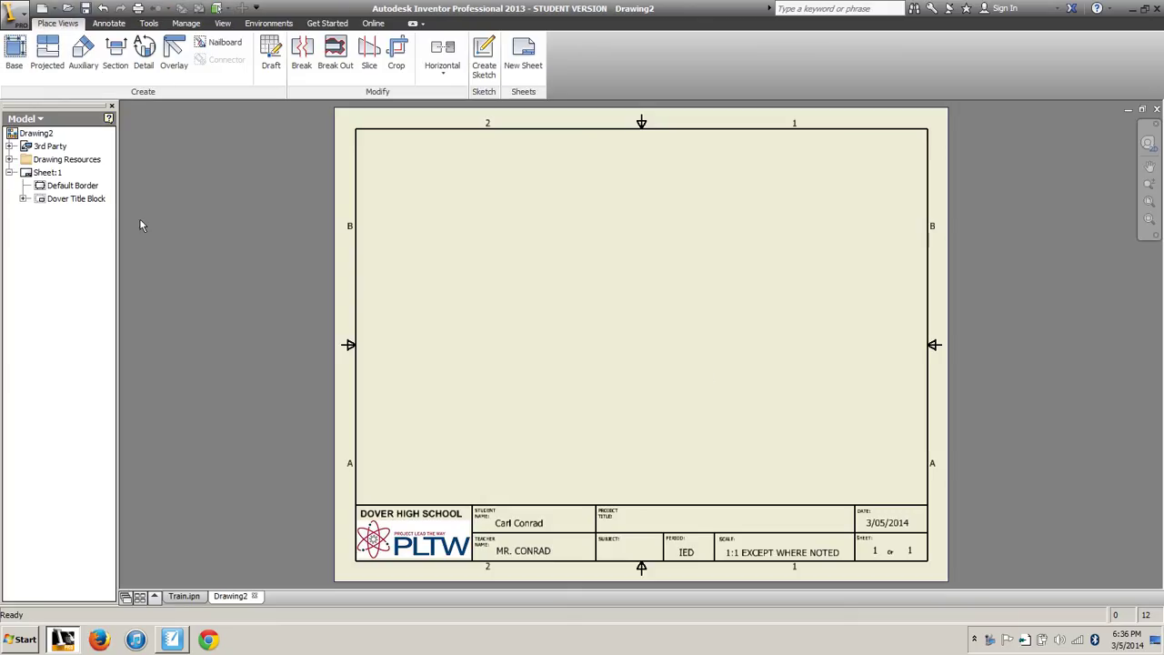
# Edit Sheet:1 to use the D size (22 x 34, landscape)
pyautogui.rightClick(43, 174)
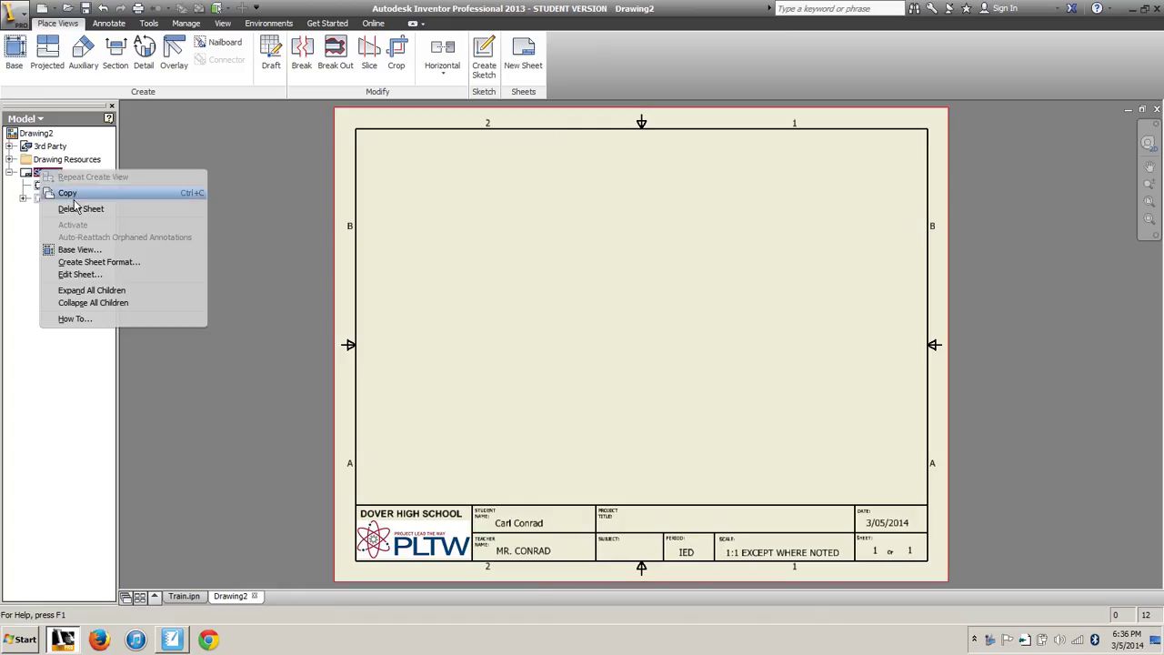
pyautogui.click(73, 276)
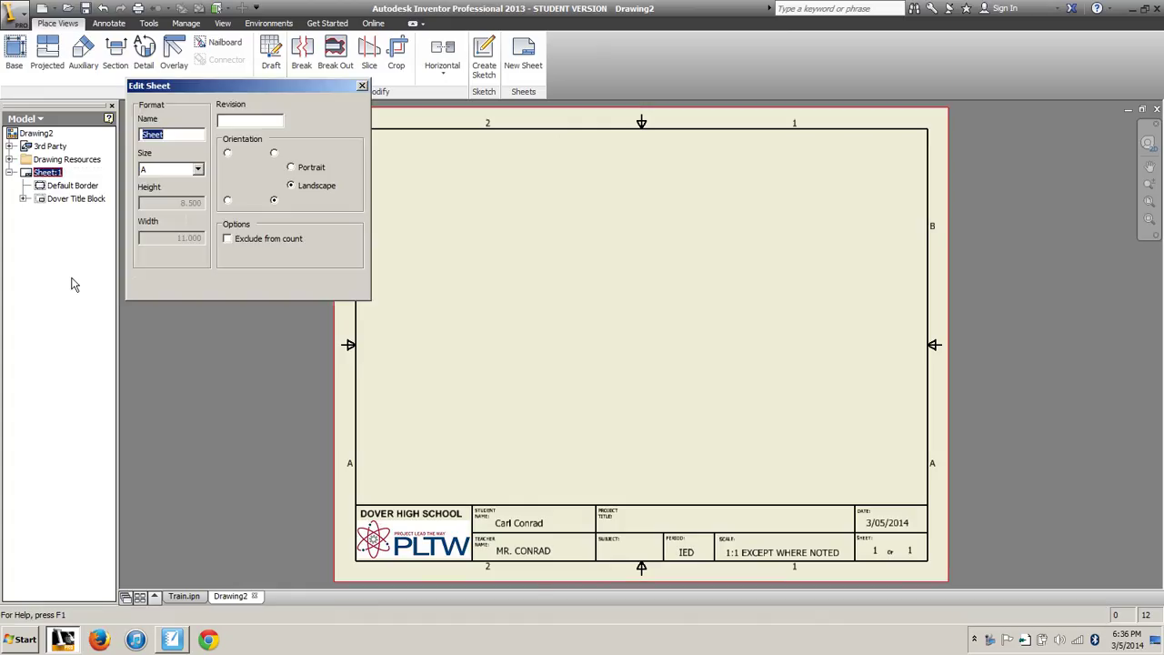
pyautogui.click(197, 169)
pyautogui.click(168, 211)
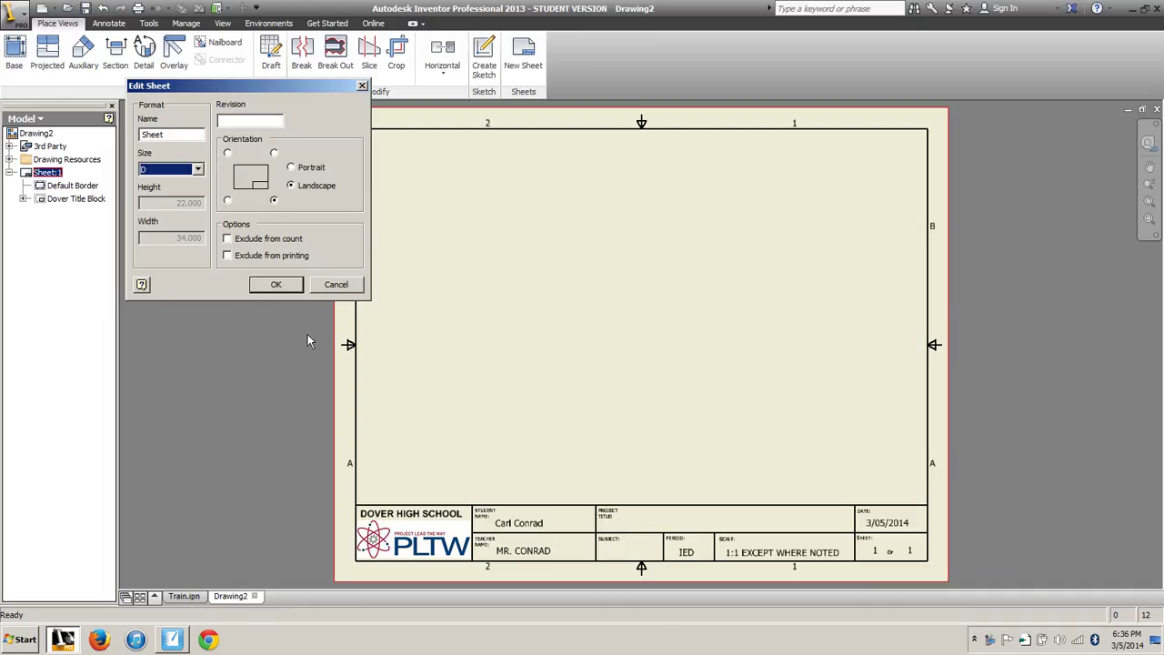
pyautogui.click(277, 285)
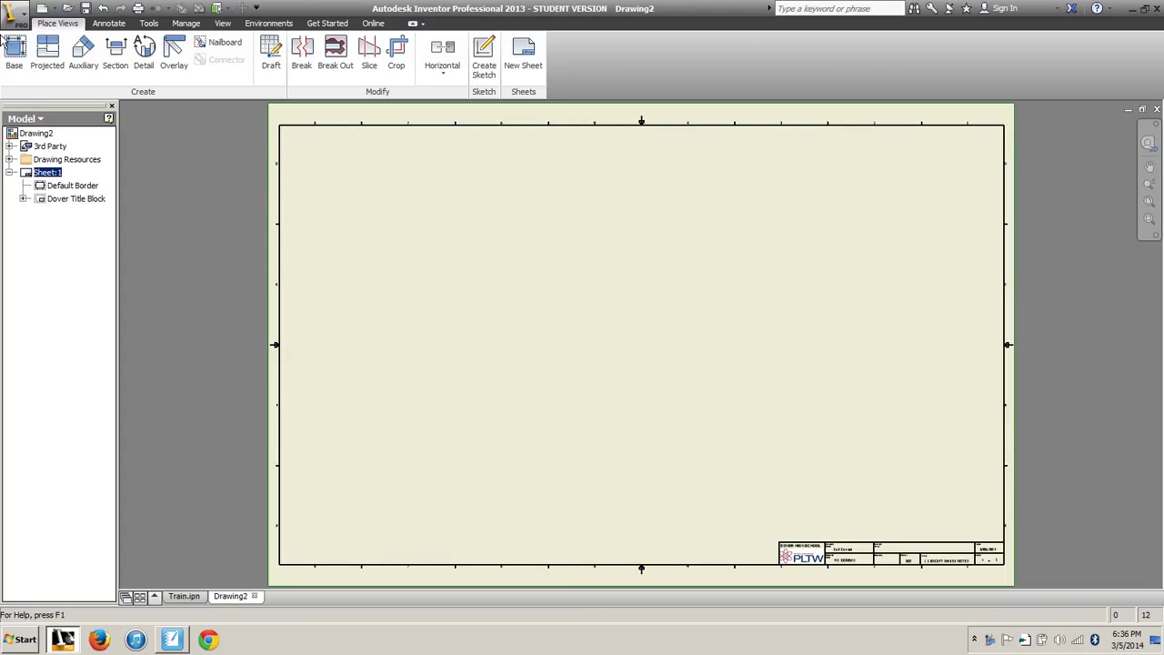
# Place an Iso Top Right base view of Train.ipn Explosion1 in the sheet's upper-right corner
pyautogui.click(15, 57)
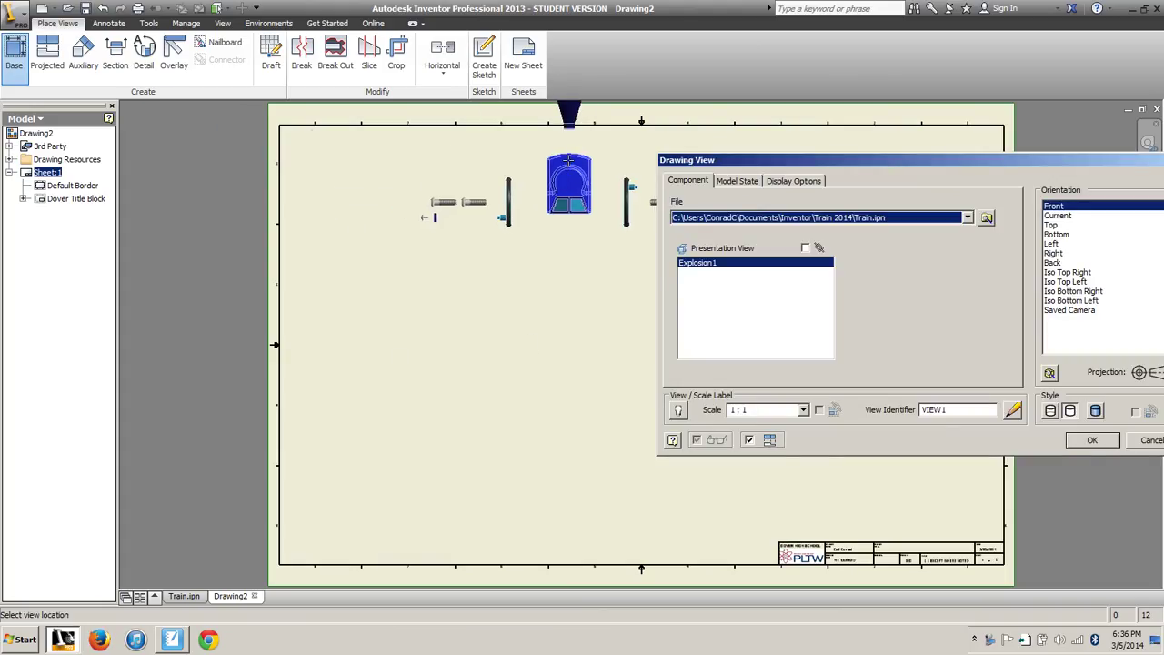
pyautogui.click(986, 217)
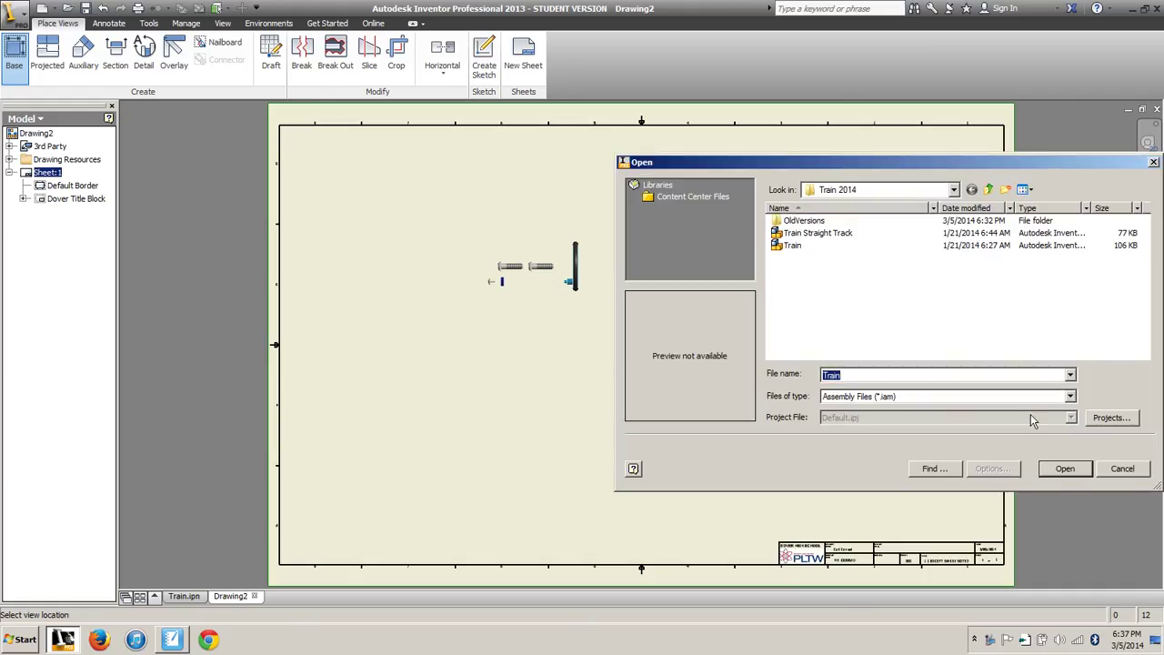
pyautogui.click(1127, 472)
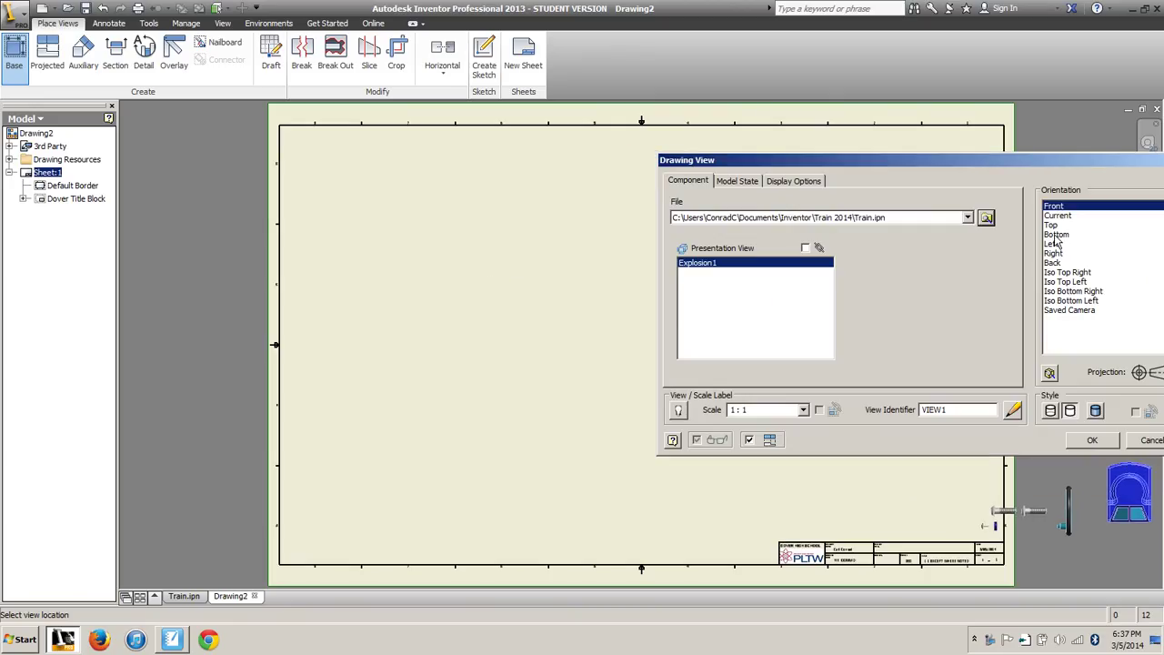
pyautogui.click(1066, 272)
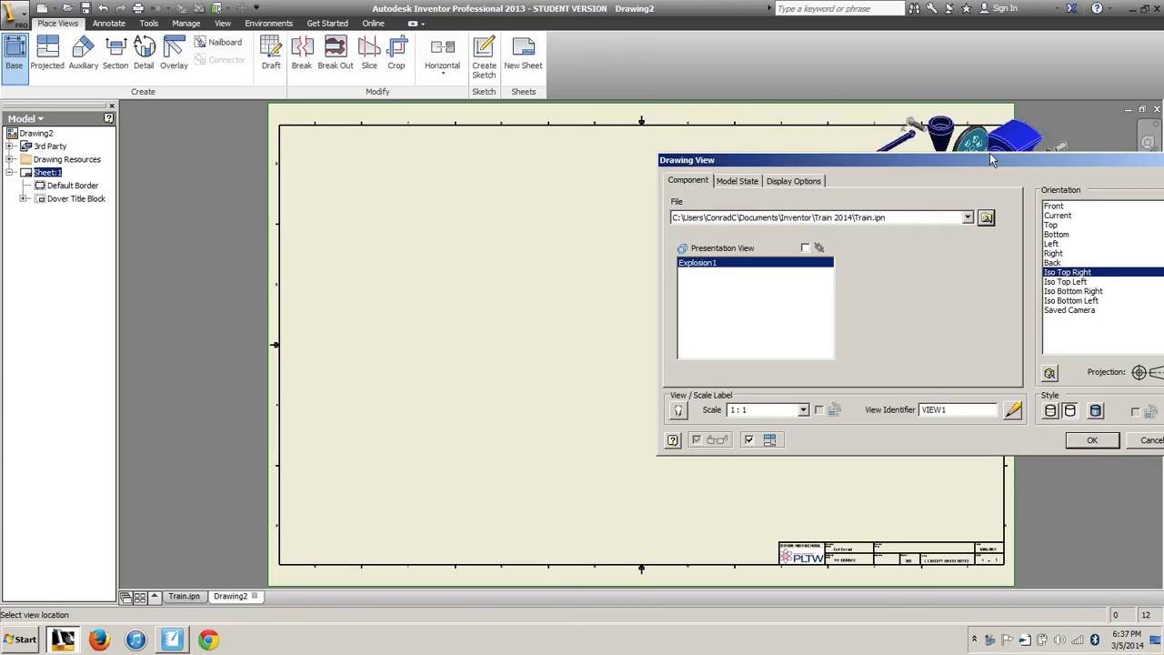
pyautogui.moveTo(990, 160)
pyautogui.mouseDown()
pyautogui.moveTo(723, 198)
pyautogui.moveTo(494, 132)
pyautogui.mouseUp()
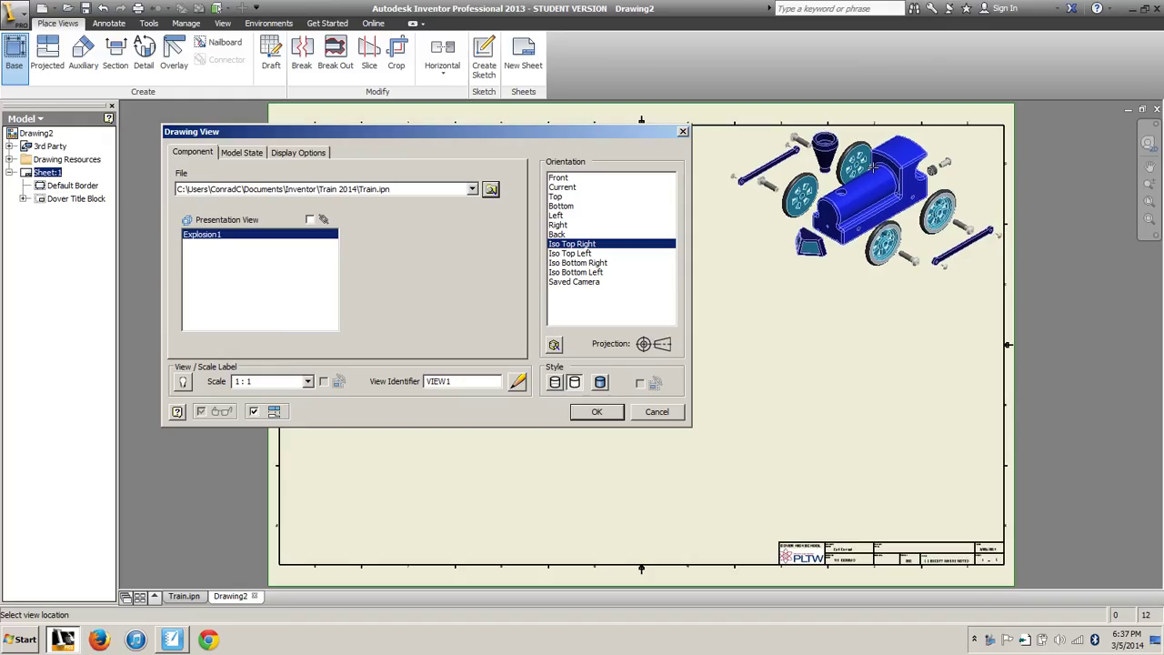
pyautogui.click(872, 168)
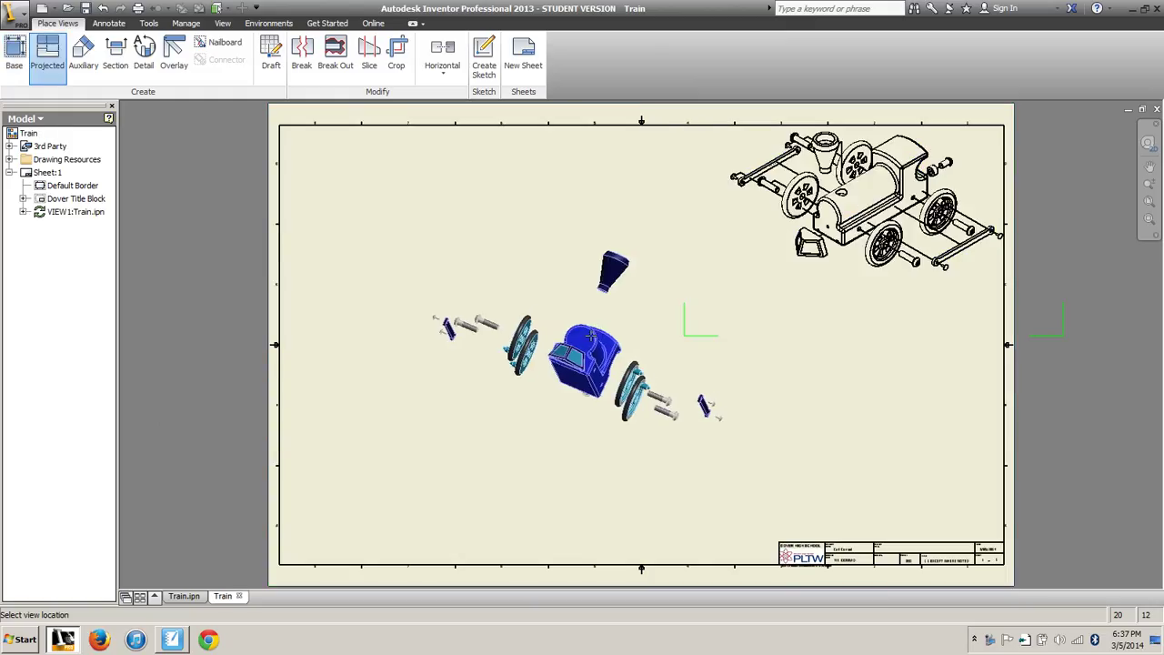
# End view placement, then set the exploded view to Shaded style with Show Trails unchecked
pyautogui.rightClick(595, 339)
pyautogui.click(647, 337)
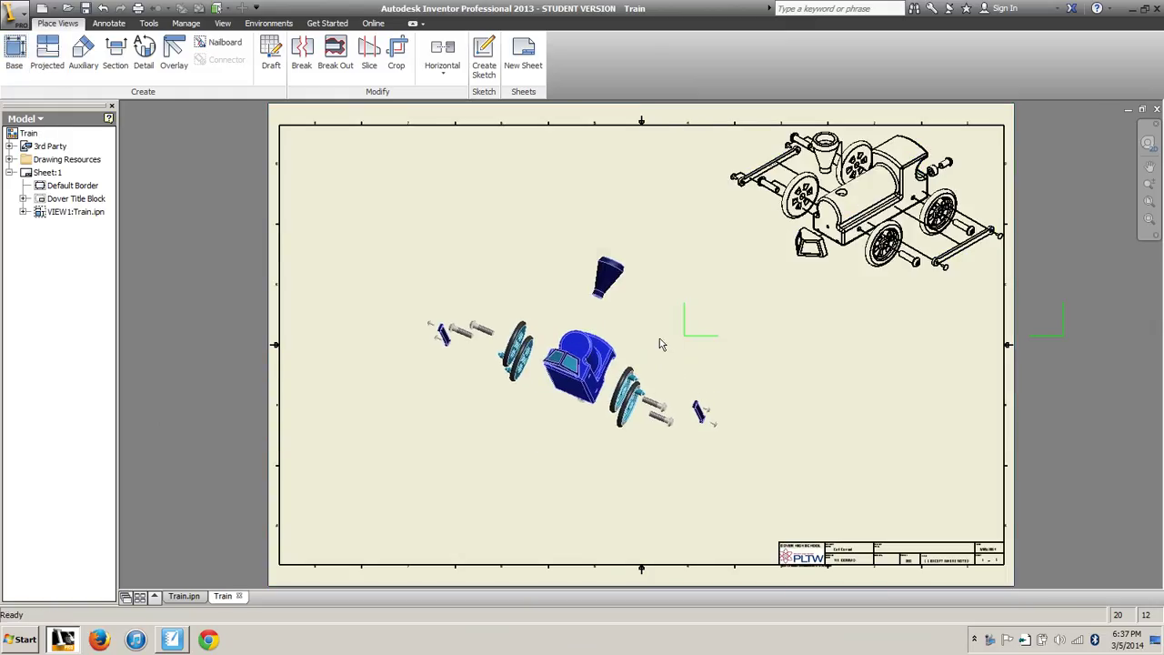
pyautogui.rightClick(844, 283)
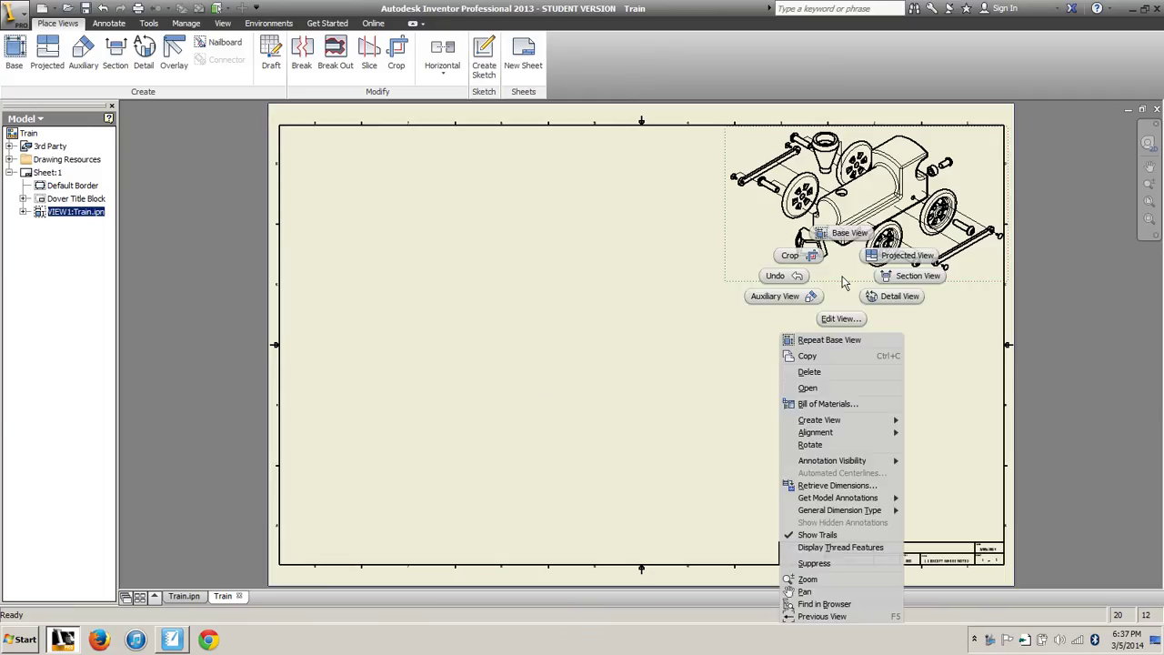
pyautogui.click(835, 322)
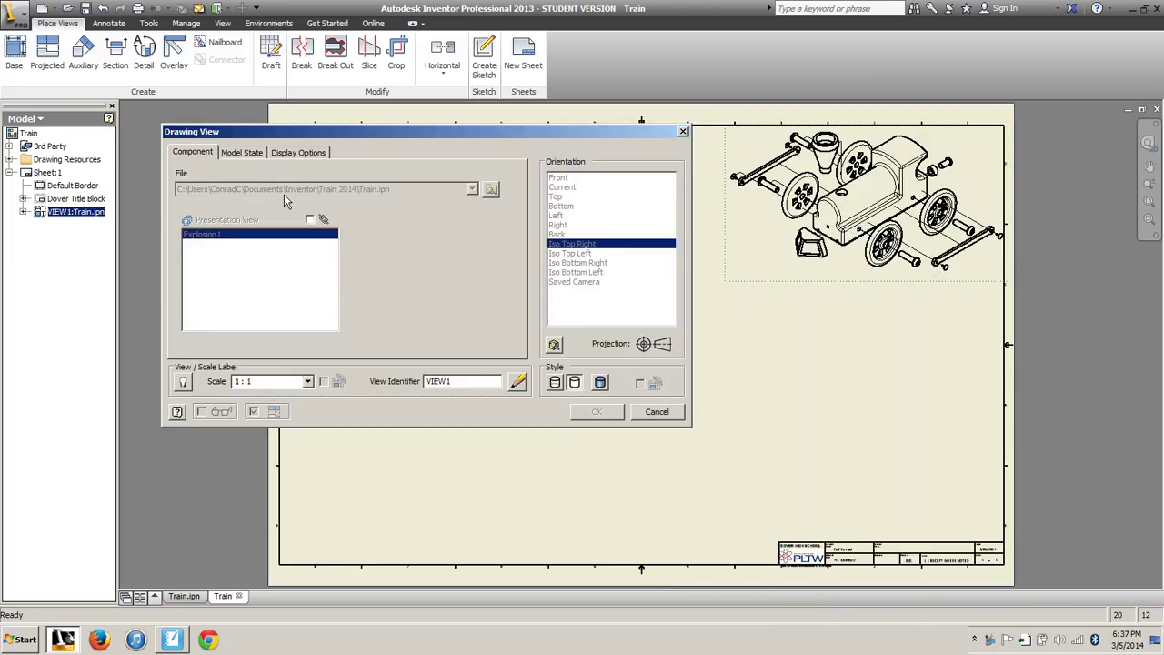
pyautogui.click(598, 383)
pyautogui.click(241, 155)
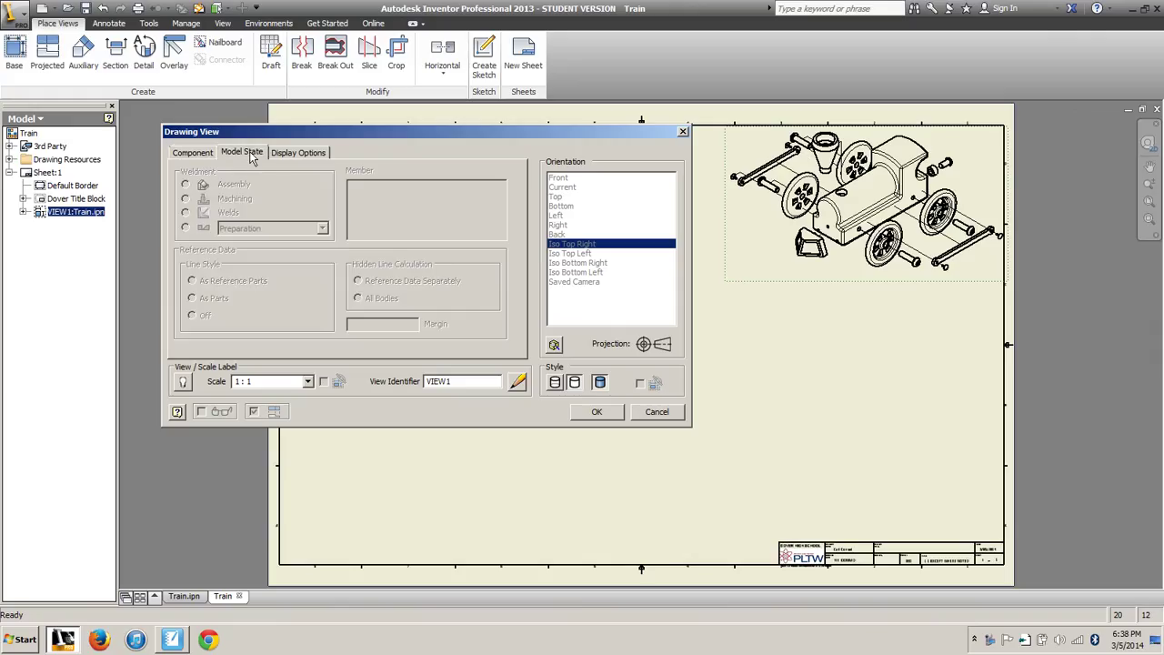
pyautogui.click(288, 152)
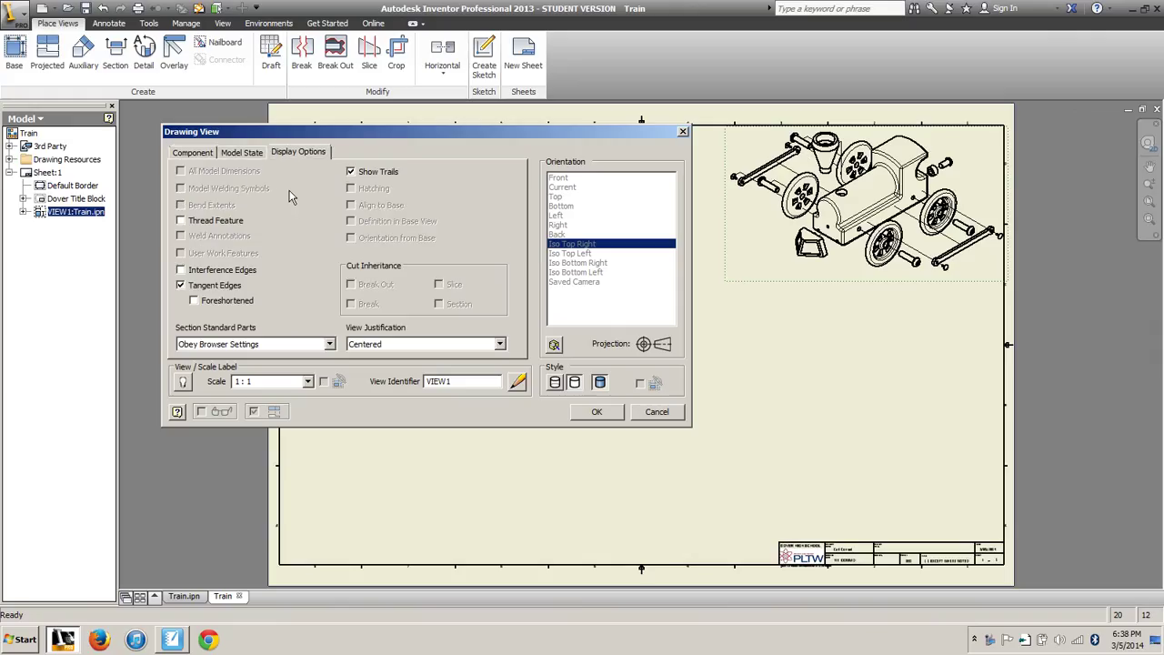
pyautogui.click(351, 172)
pyautogui.click(597, 412)
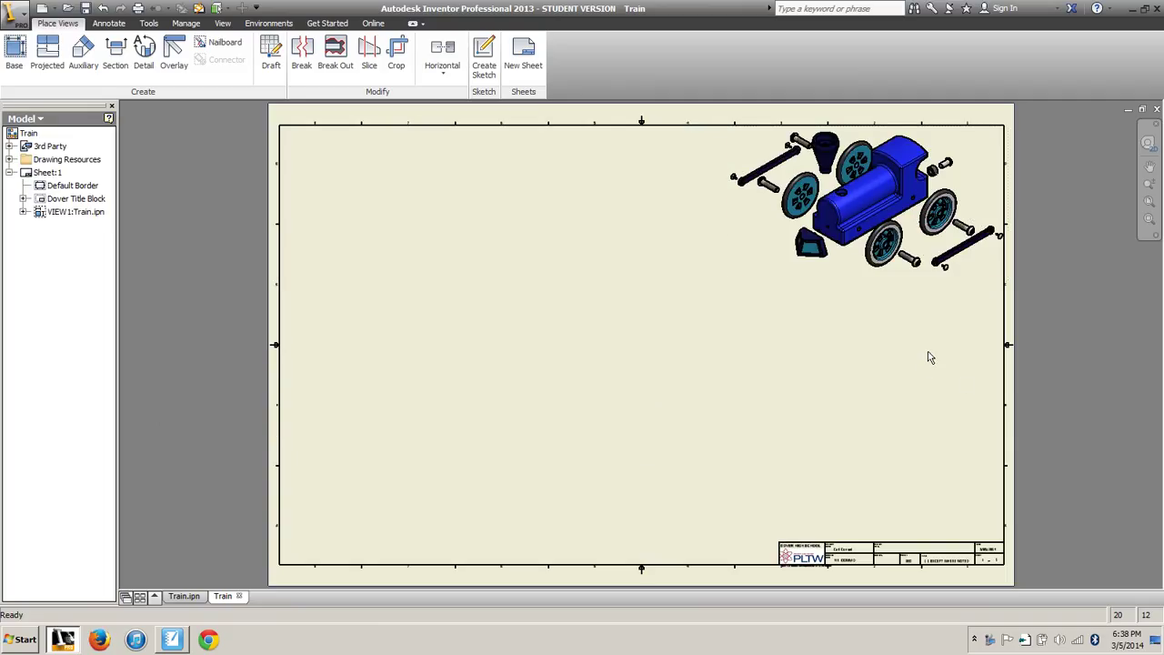
# Zoom and pan to show the whole sheet and inspect the shaded train view
pyautogui.scroll(3, 836, 224)
pyautogui.scroll(-1, 776, 448)
pyautogui.scroll(-3, 796, 537)
pyautogui.moveTo(745, 514); pyautogui.dragTo(783, 364, button='middle')
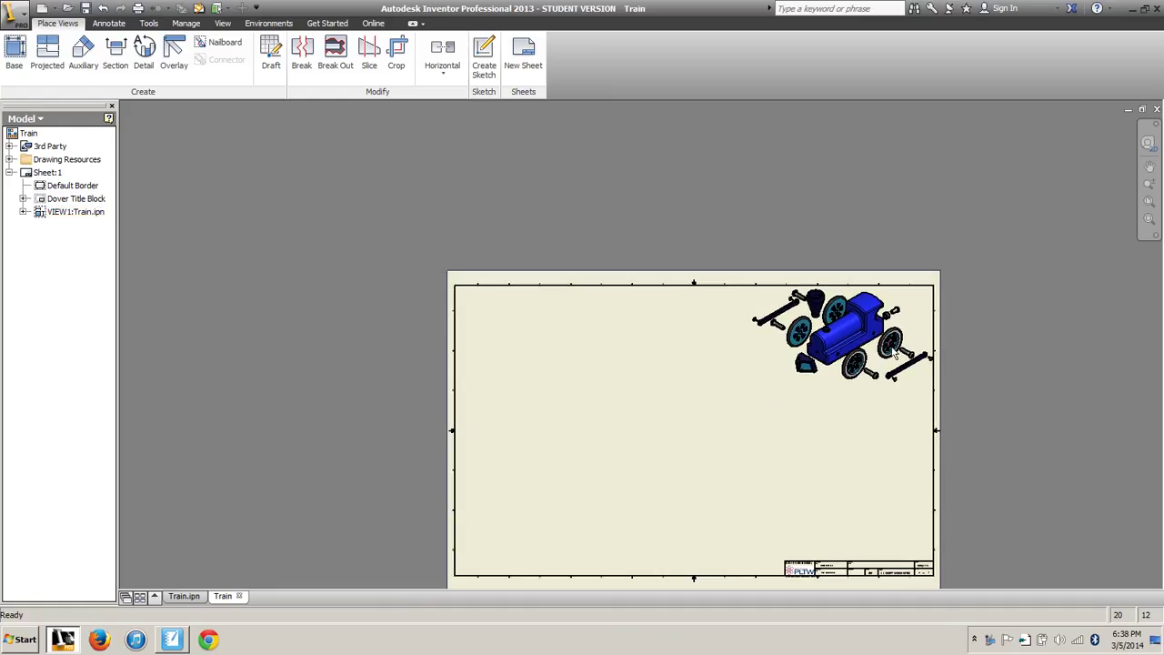
pyautogui.click(834, 331)
pyautogui.scroll(5, 759, 317)
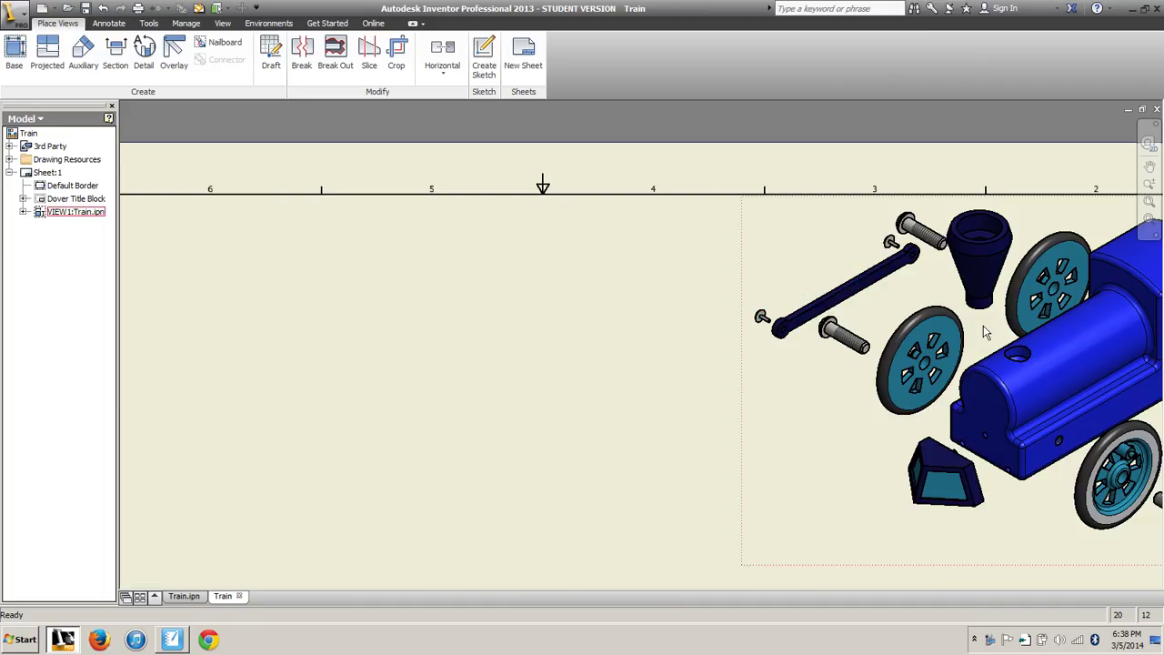
pyautogui.scroll(-3, 986, 332)
pyautogui.press('Escape')
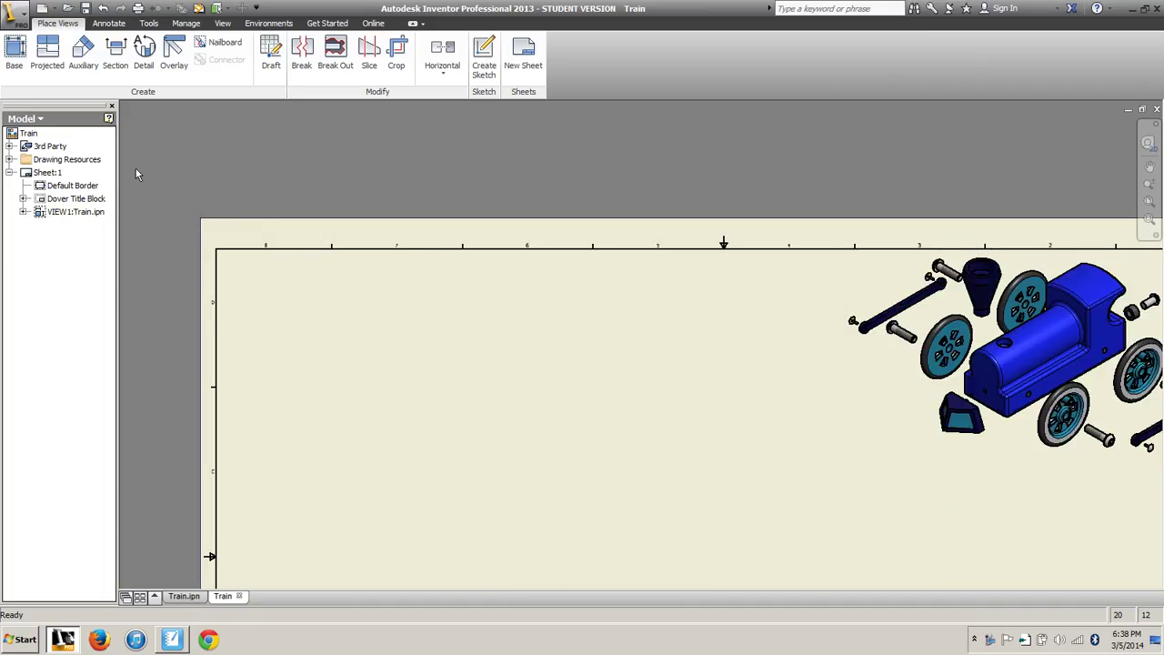
# Place an Iso Top Right base view of Train.iam without any projected views
pyautogui.click(15, 52)
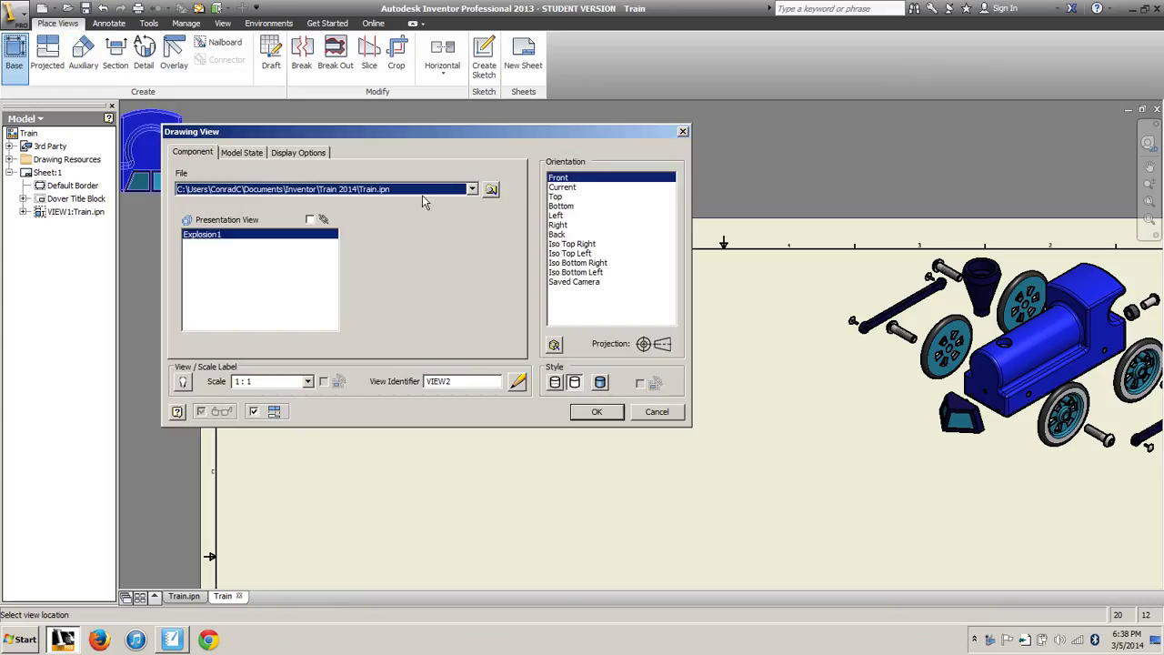
pyautogui.click(491, 190)
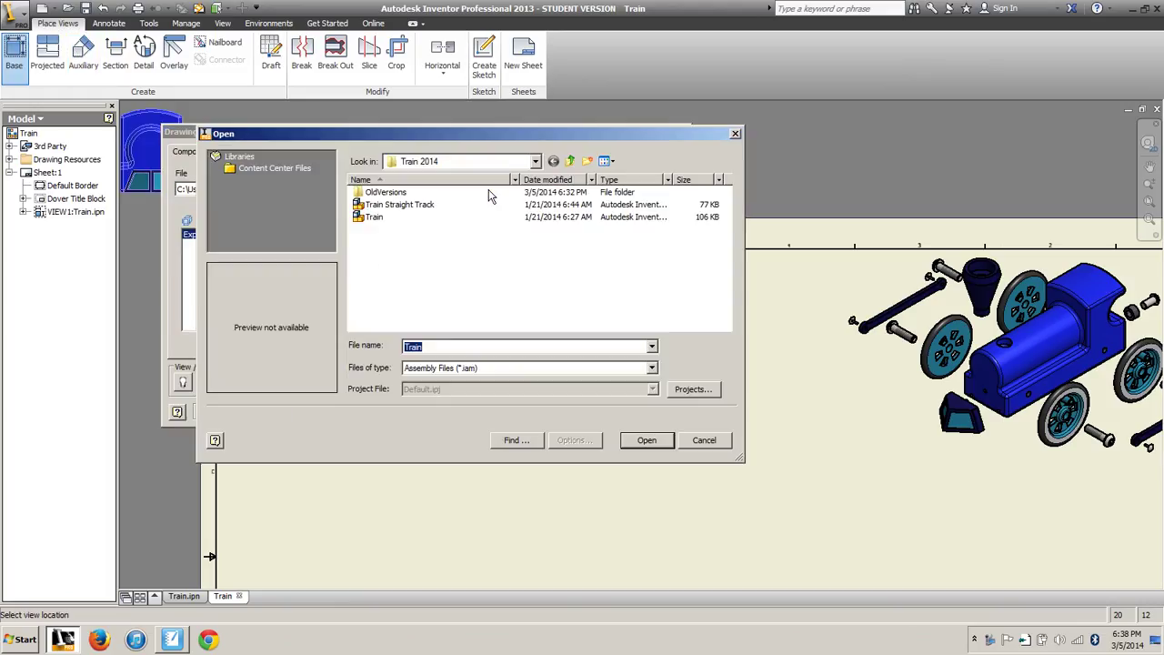
pyautogui.click(373, 218)
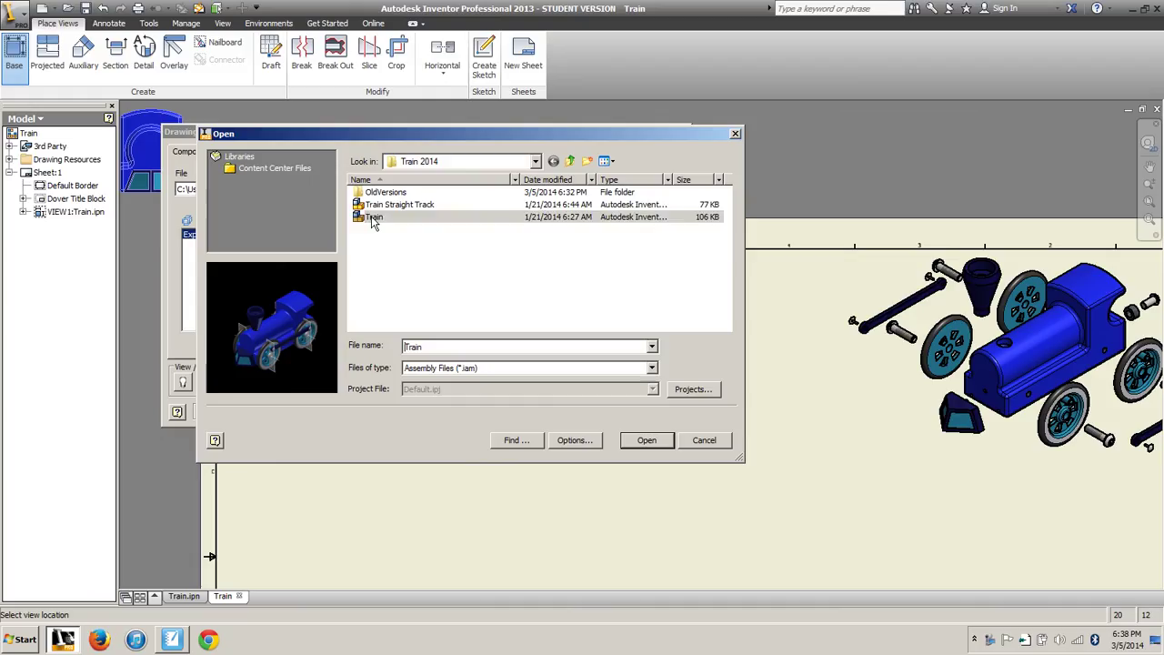
pyautogui.click(647, 440)
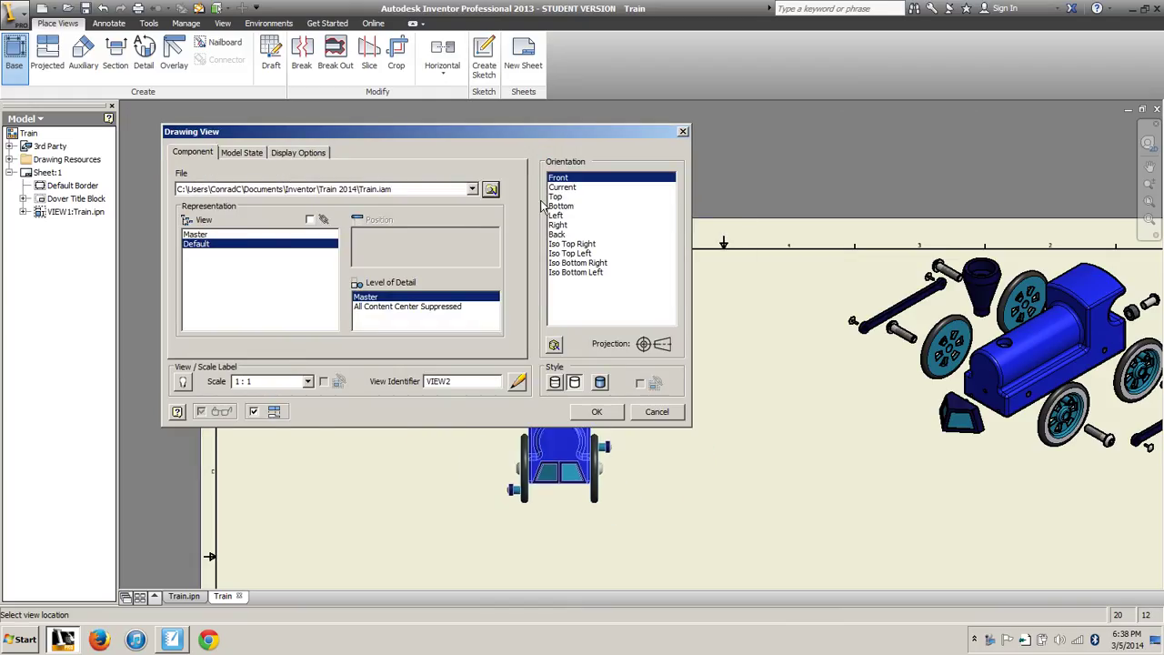
pyautogui.click(571, 244)
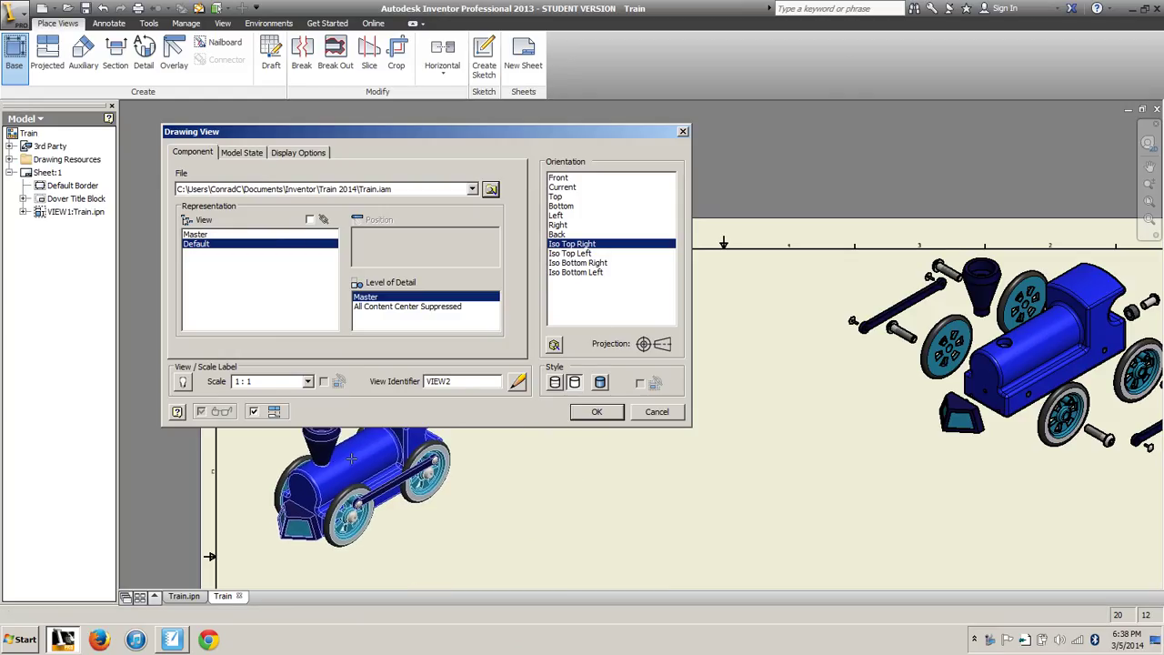
pyautogui.click(351, 457)
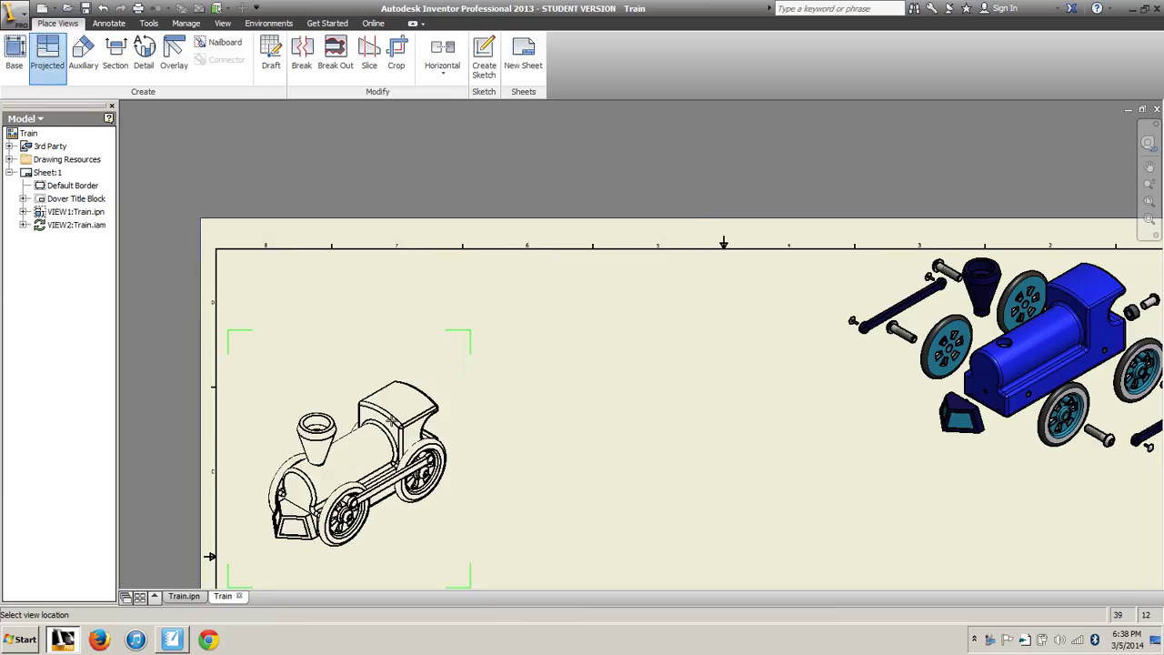
pyautogui.rightClick(464, 427)
pyautogui.click(509, 422)
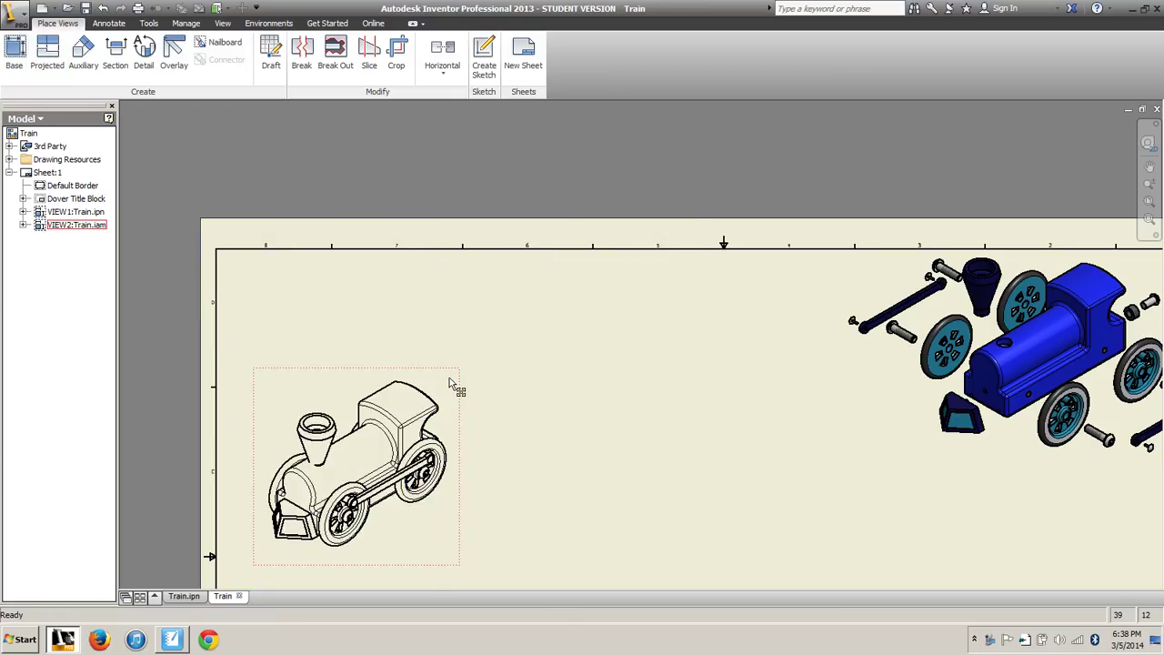
# Move the assembled train view to the sheet's top-left corner
pyautogui.moveTo(449, 382); pyautogui.dragTo(411, 261)
pyautogui.rightClick(385, 314)
pyautogui.click(564, 442)
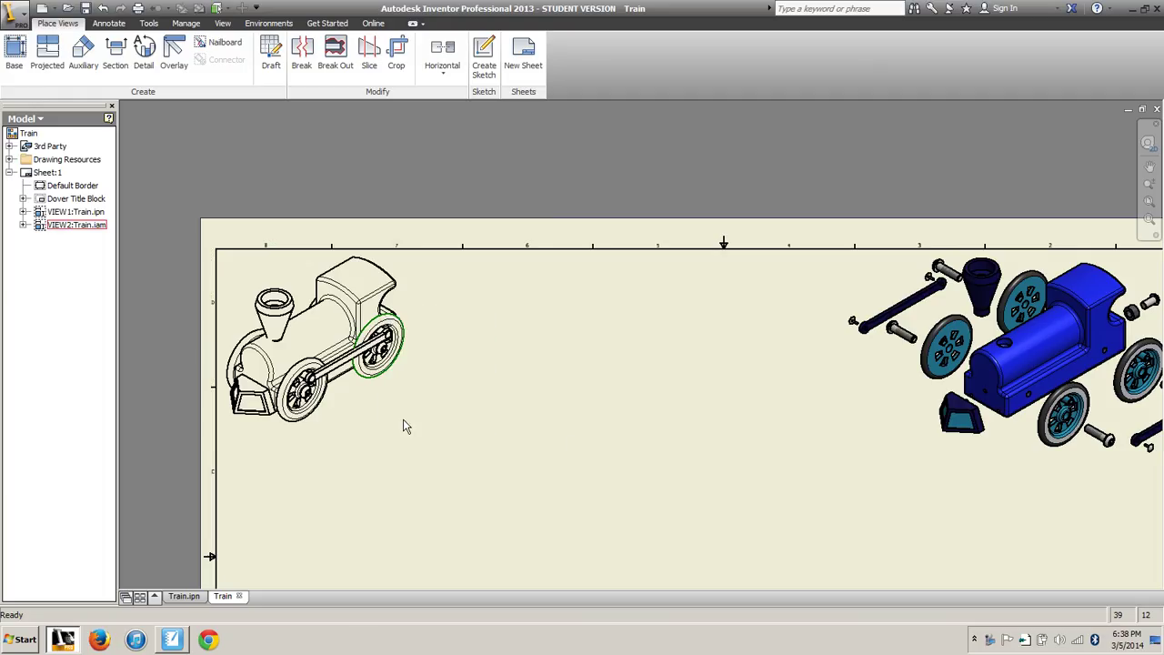
pyautogui.click(359, 410)
pyautogui.rightClick(357, 409)
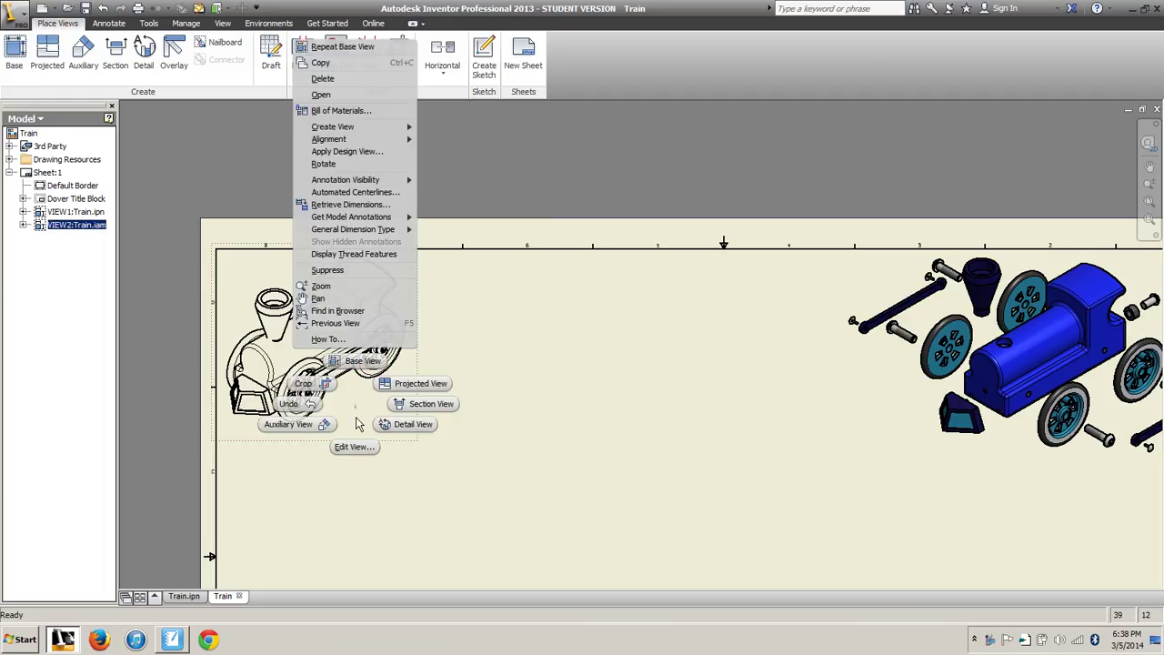
# Change the top-left train view's style to Shaded, leaving tangent edges unchanged
pyautogui.click(353, 451)
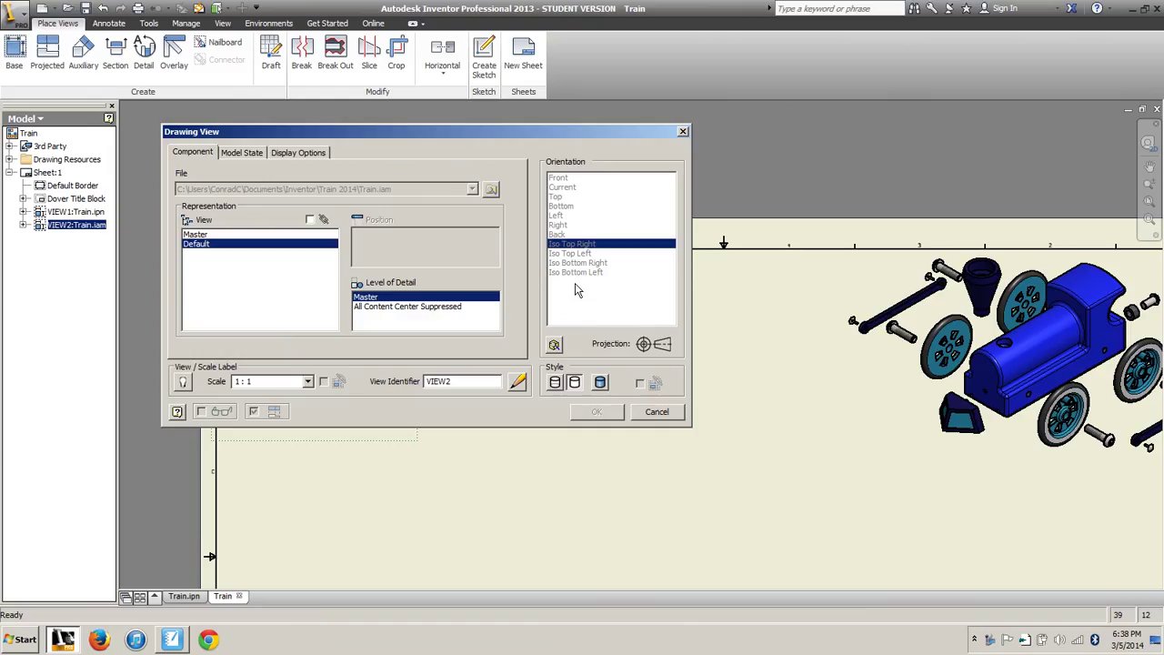
pyautogui.click(241, 152)
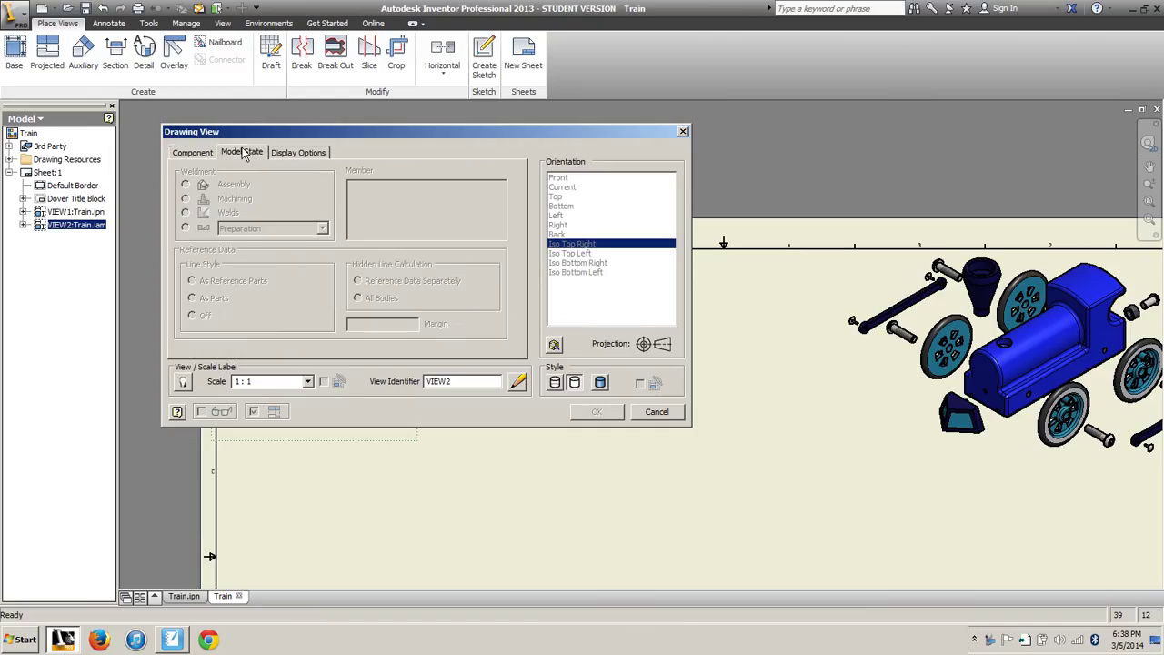
pyautogui.click(311, 156)
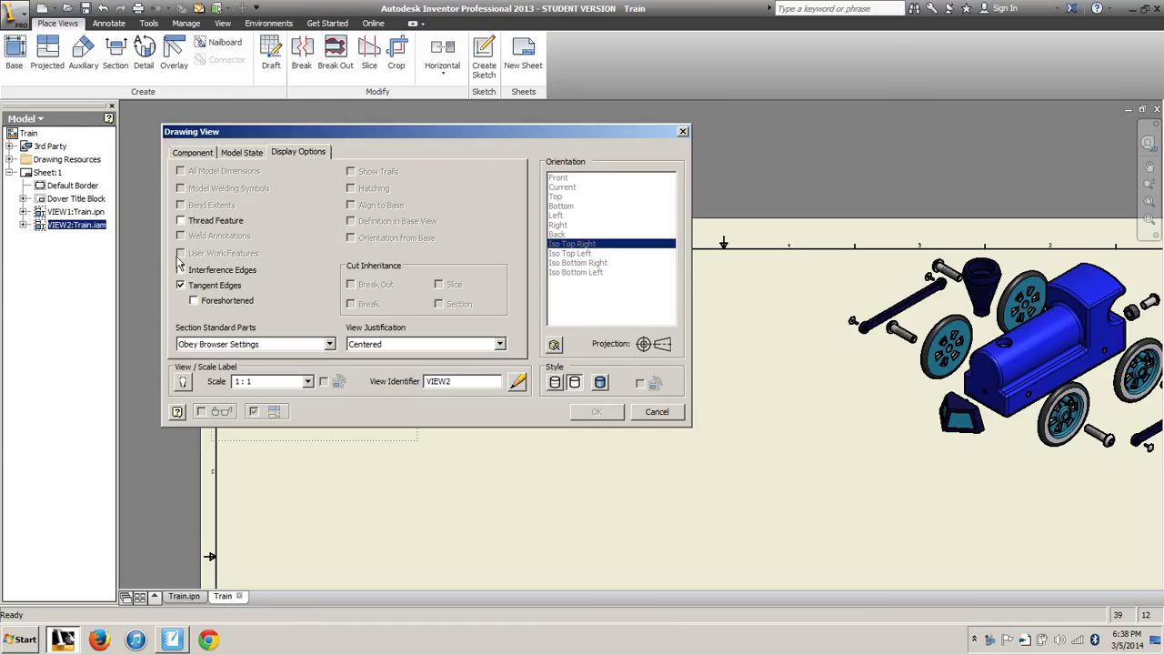
pyautogui.moveTo(297, 134); pyautogui.dragTo(475, 123)
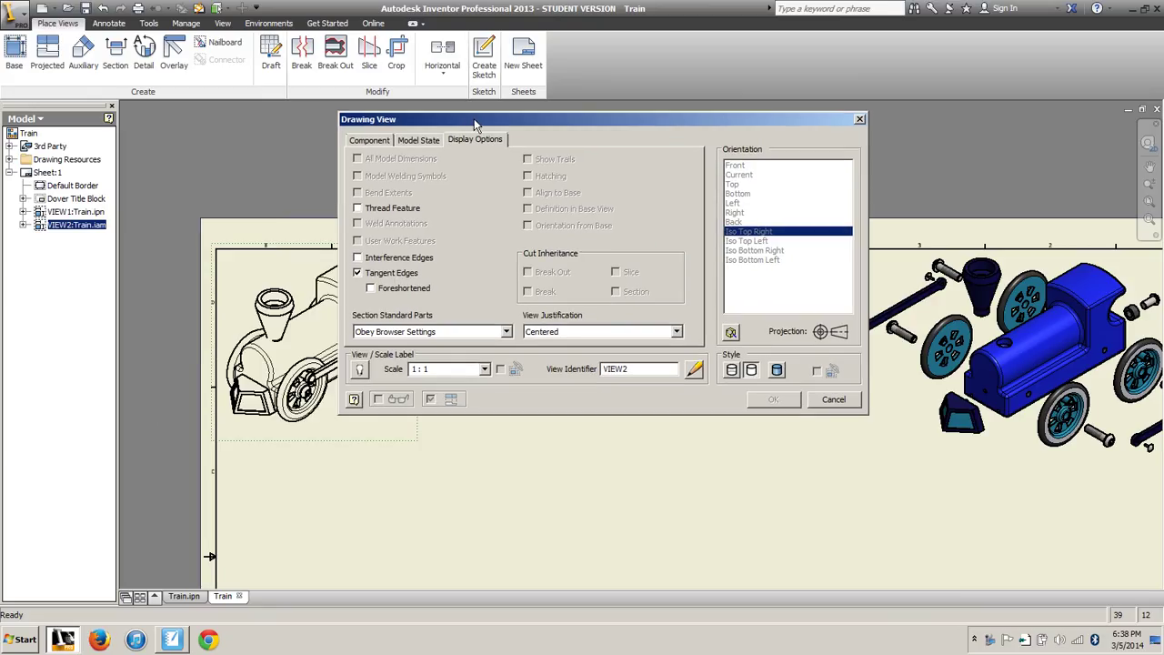
pyautogui.click(358, 274)
pyautogui.click(358, 274)
pyautogui.click(774, 371)
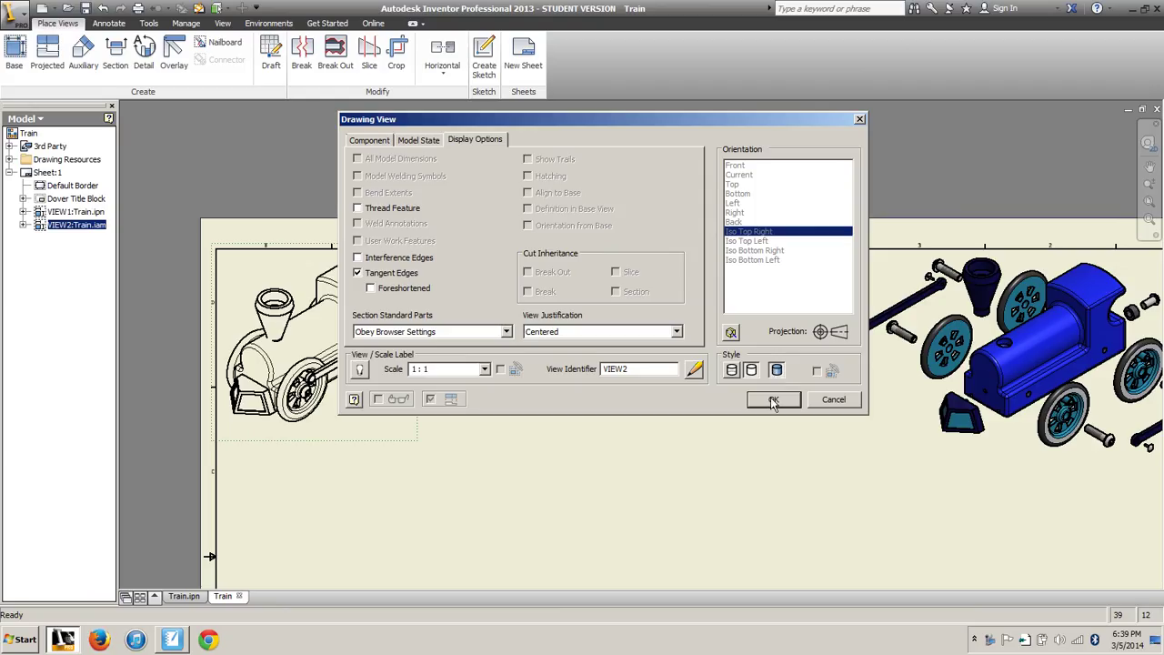
pyautogui.click(771, 401)
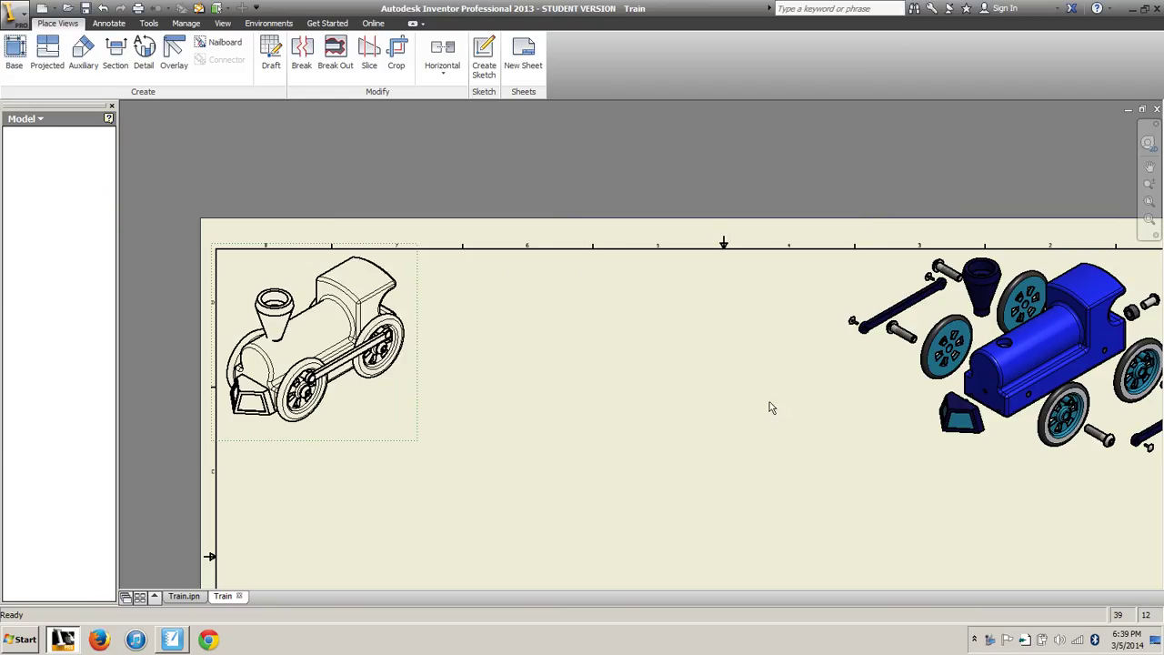
# Nudge the view slightly up and left and zoom out to the full sheet
pyautogui.moveTo(418, 323); pyautogui.dragTo(410, 316)
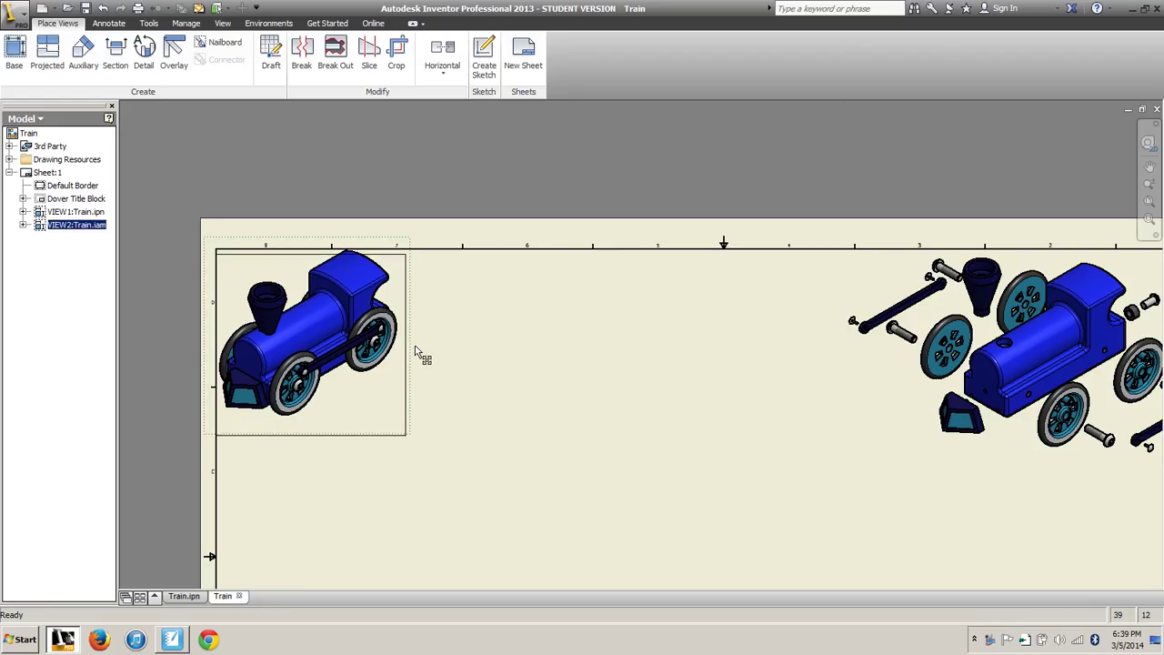
pyautogui.click(474, 367)
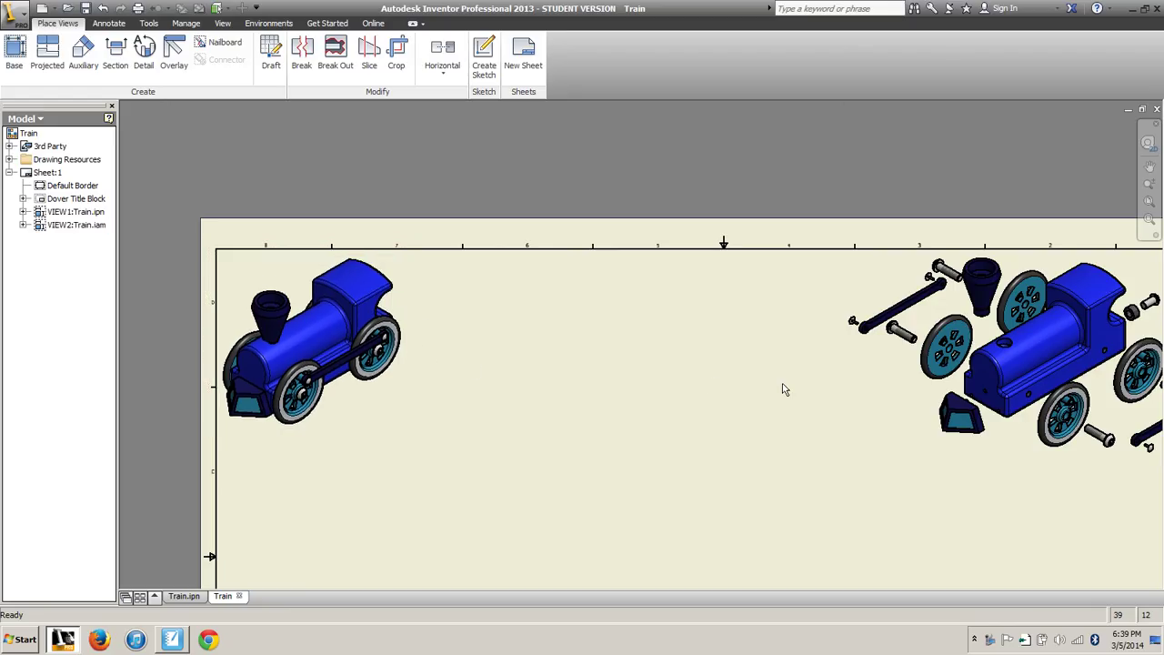
pyautogui.scroll(3, 747, 442)
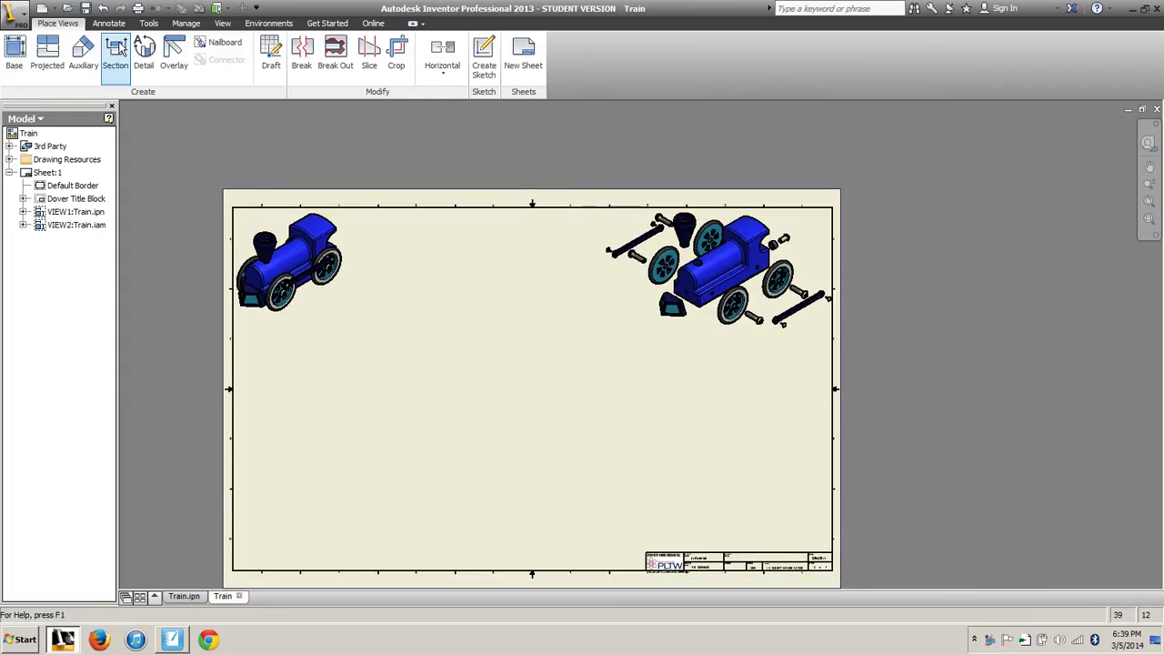
# Start a Parts List sourced from Train.iam and accept enabling its BOM view
pyautogui.click(116, 24)
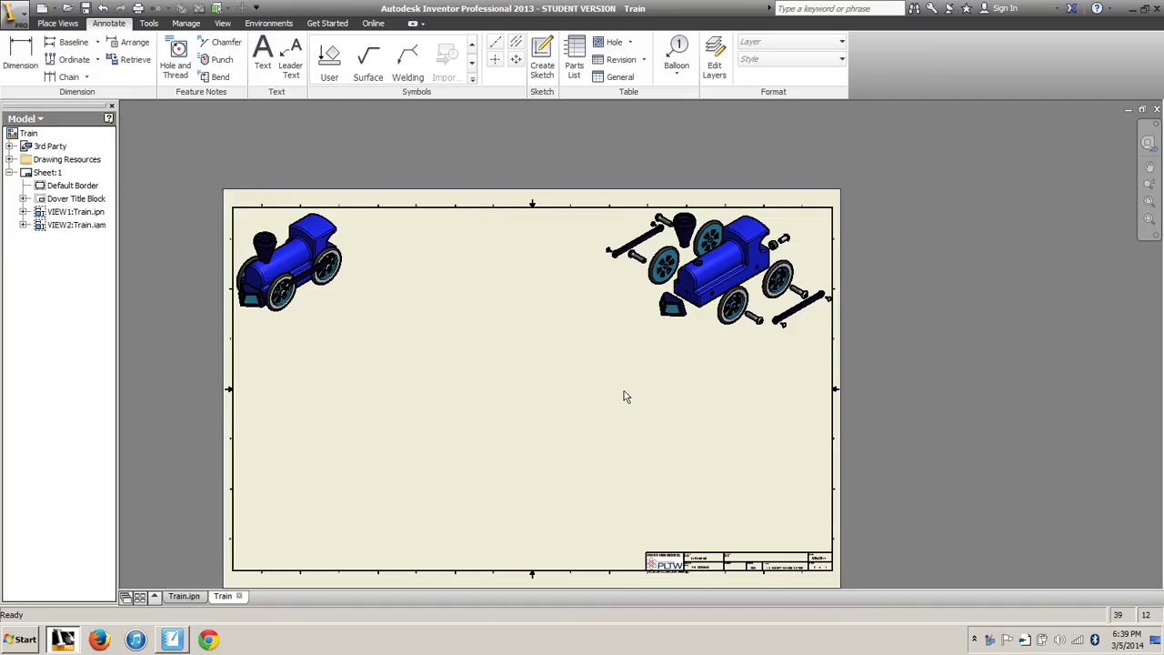
pyautogui.moveTo(678, 432); pyautogui.dragTo(575, 386, button='middle')
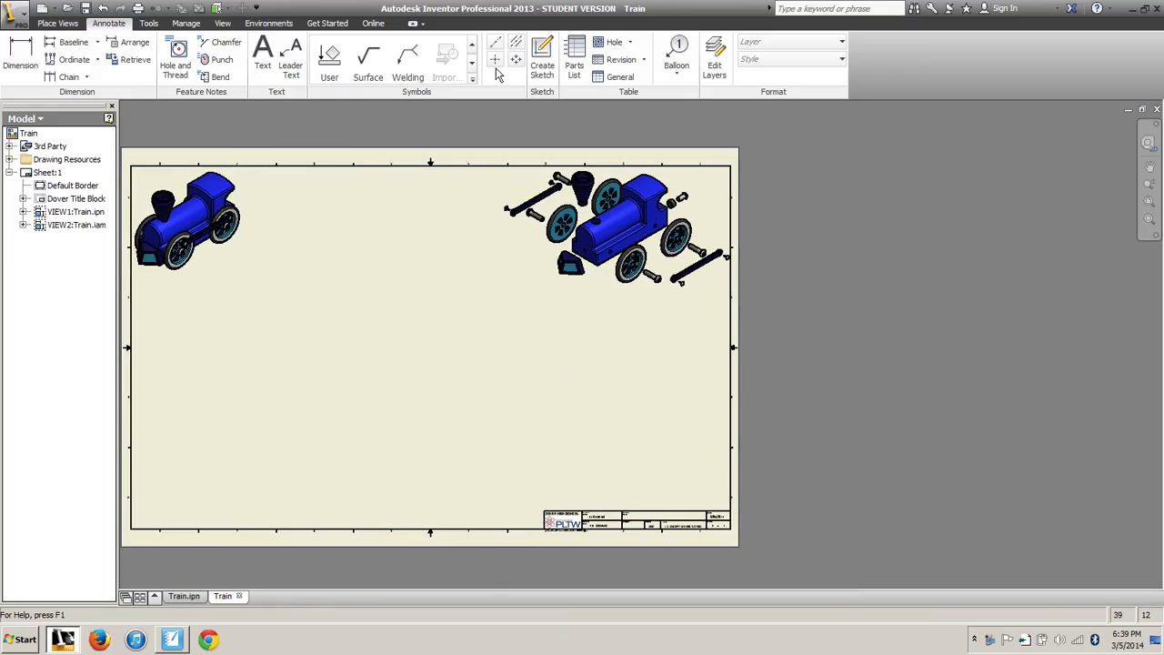
pyautogui.click(577, 60)
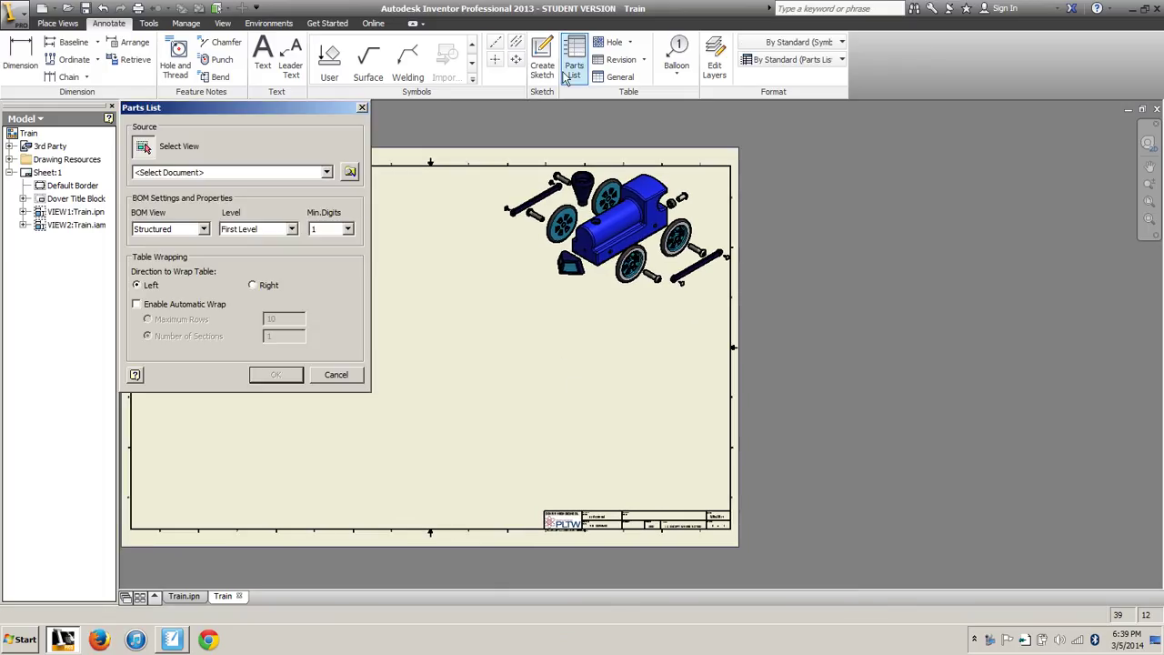
pyautogui.click(350, 172)
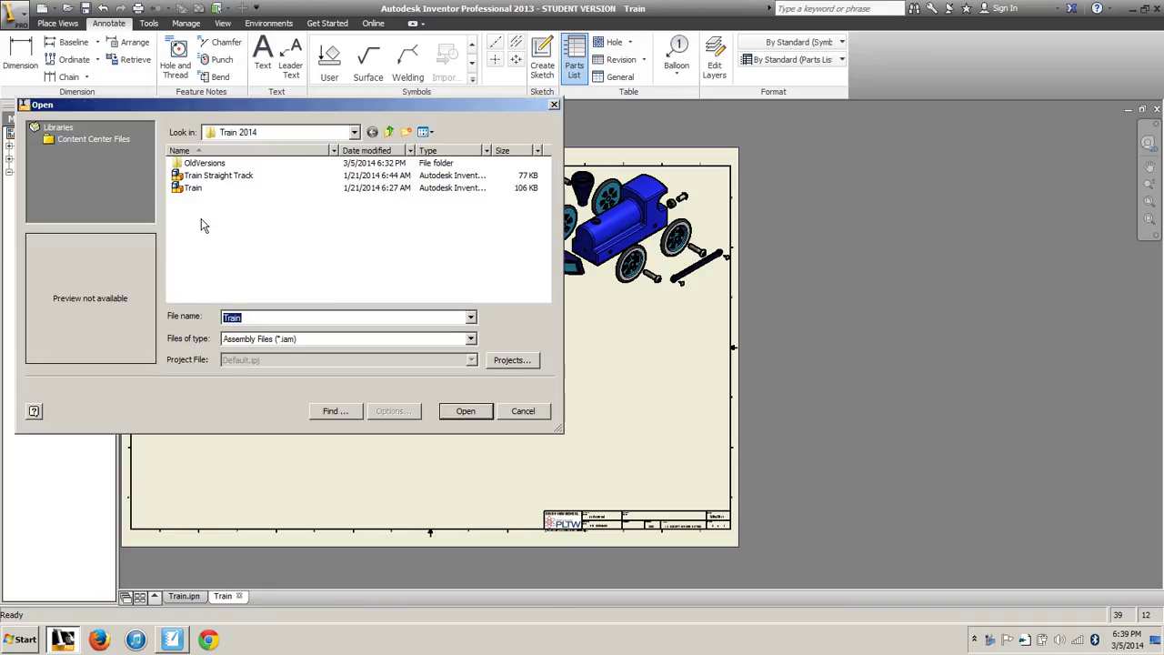
pyautogui.click(190, 191)
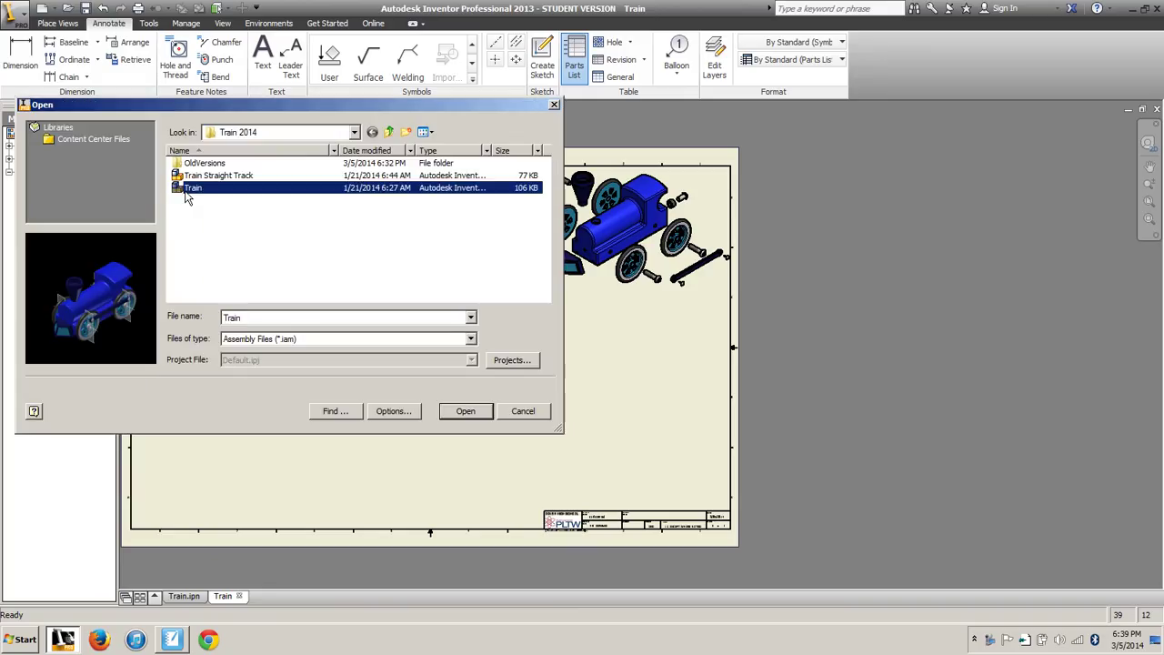
pyautogui.click(464, 411)
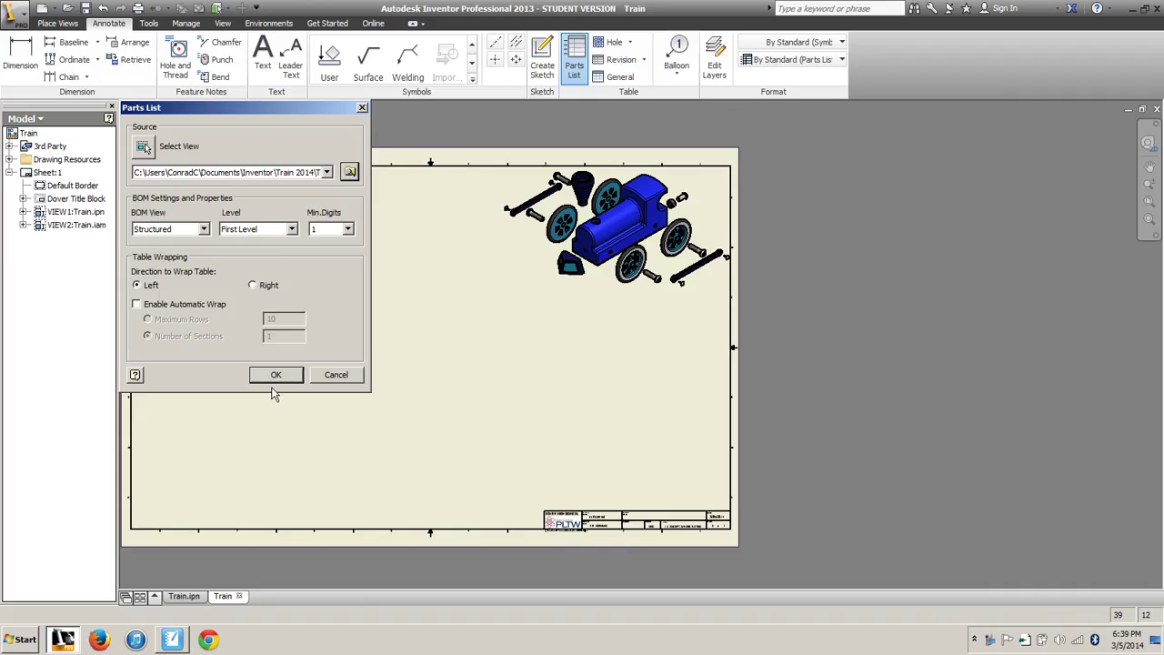
pyautogui.click(277, 376)
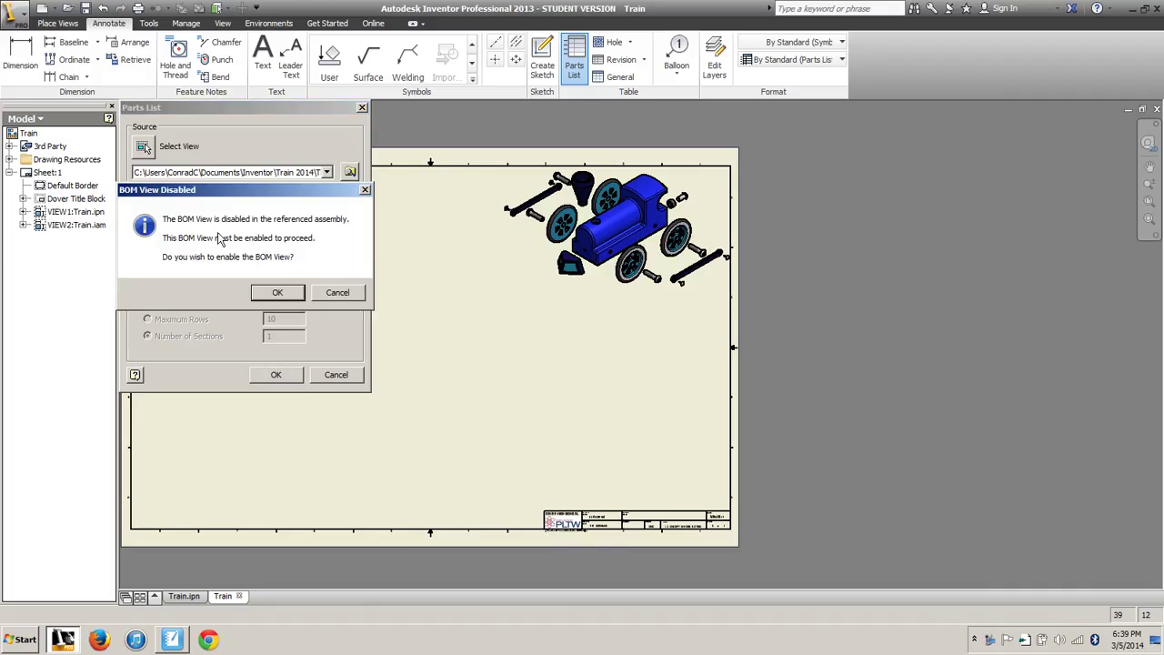
pyautogui.click(279, 300)
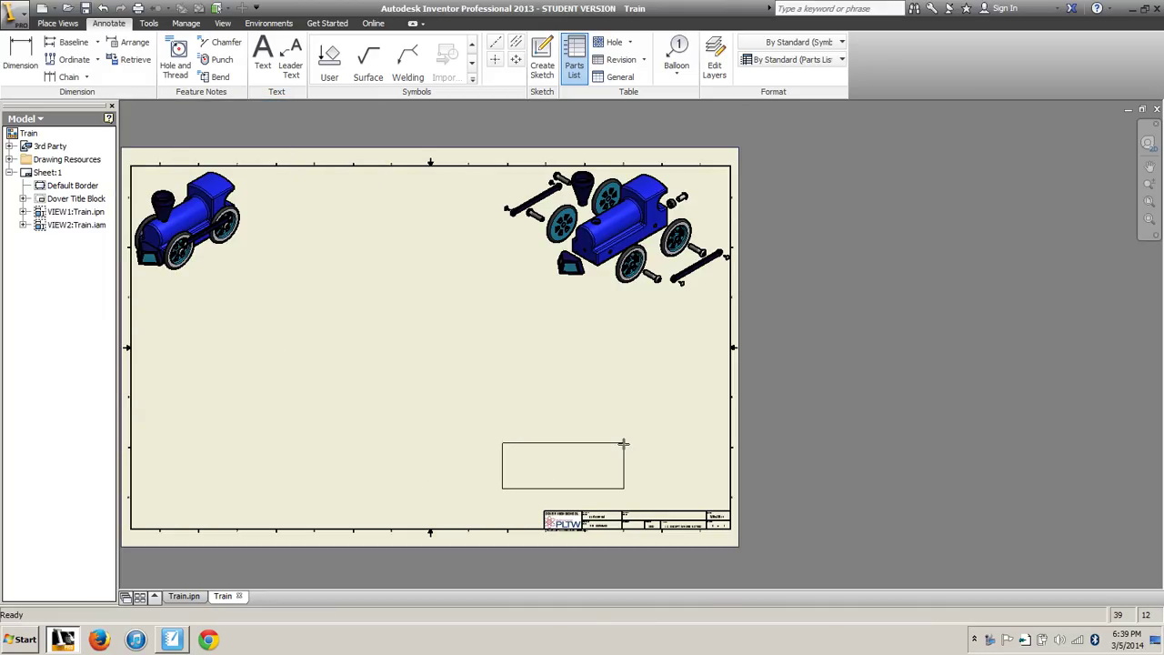
# Drop the nine-row parts list directly above the title block at the right border
pyautogui.scroll(3, 711, 445)
pyautogui.moveTo(718, 462)
pyautogui.mouseDown(button='middle')
pyautogui.moveTo(683, 208)
pyautogui.moveTo(675, 221)
pyautogui.mouseUp(button='middle')
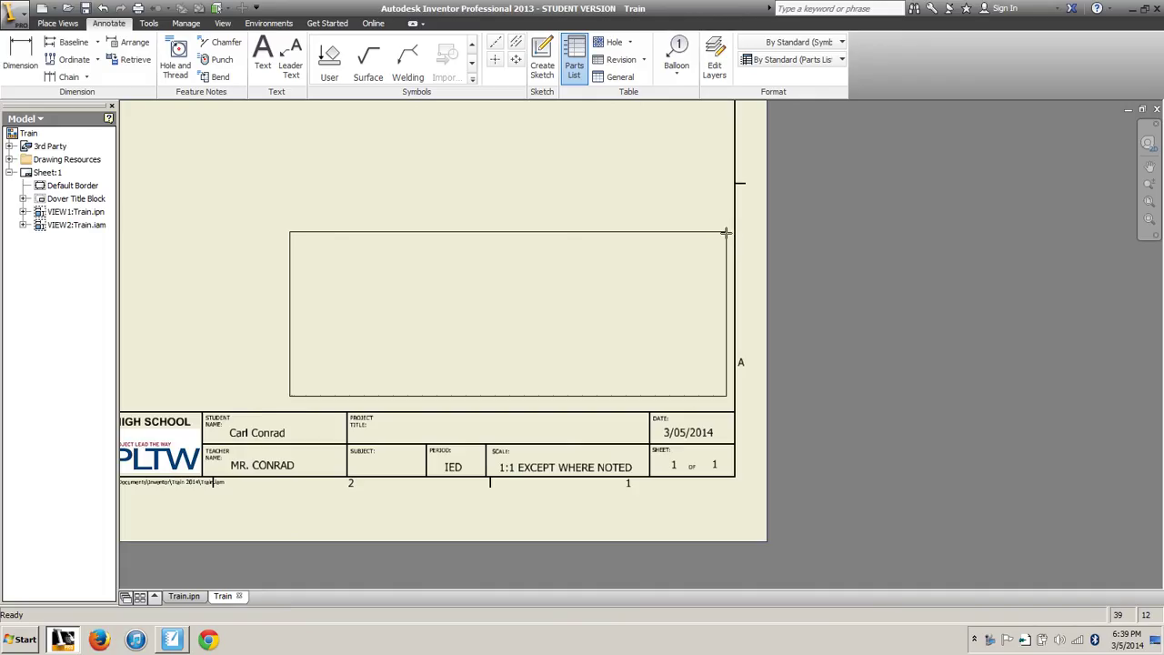
pyautogui.click(712, 246)
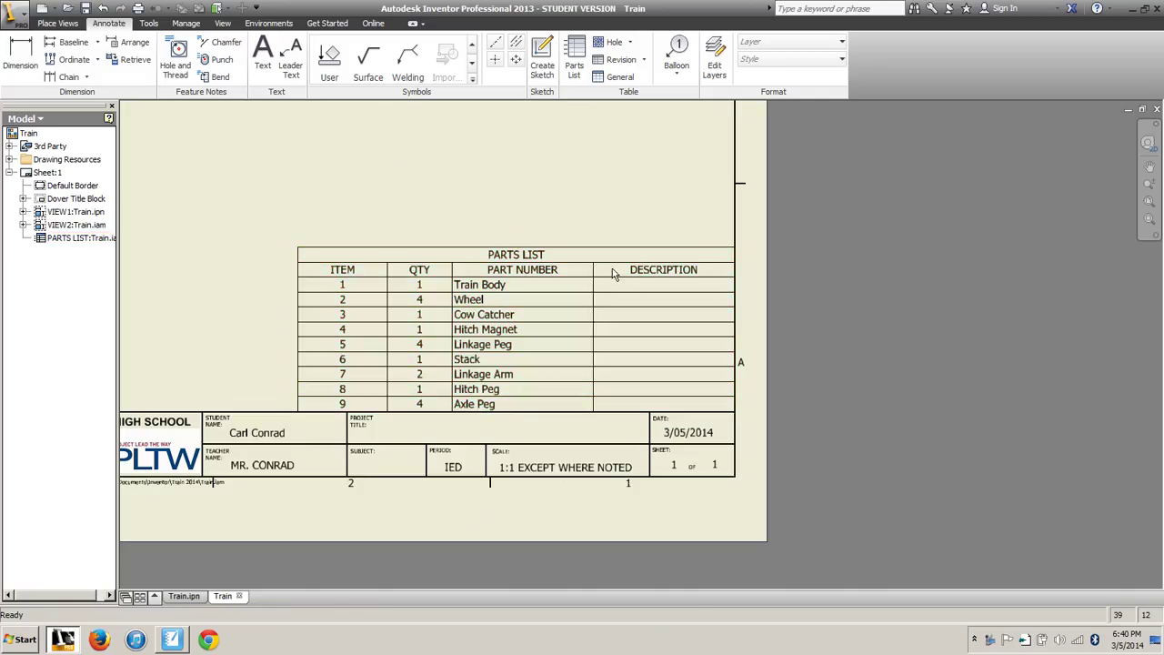
# Insert custom part row 10 after Axle Peg with part number Straight Track
pyautogui.doubleClick(623, 293)
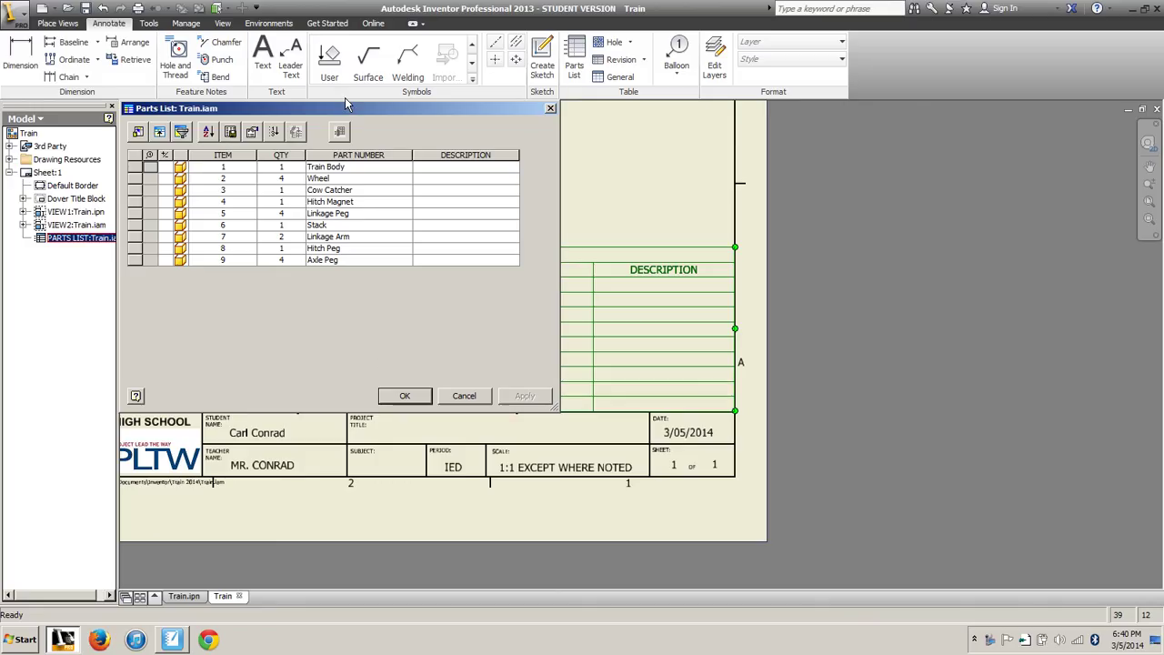
pyautogui.moveTo(344, 109); pyautogui.dragTo(348, 88)
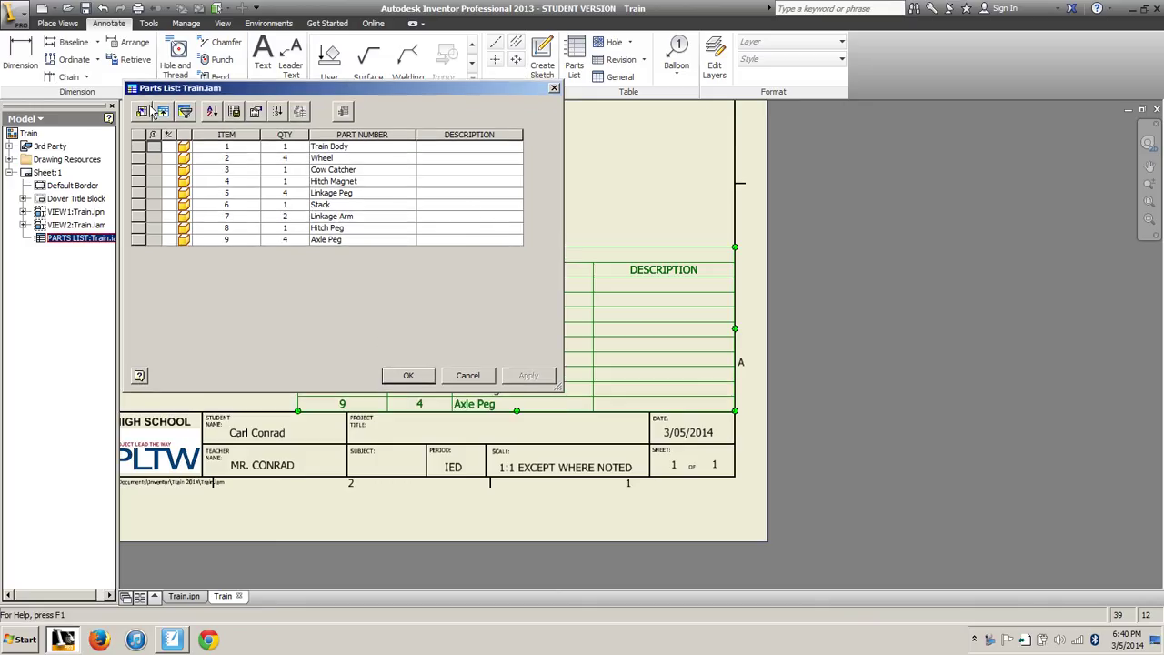
pyautogui.click(234, 240)
pyautogui.rightClick(430, 240)
pyautogui.click(454, 274)
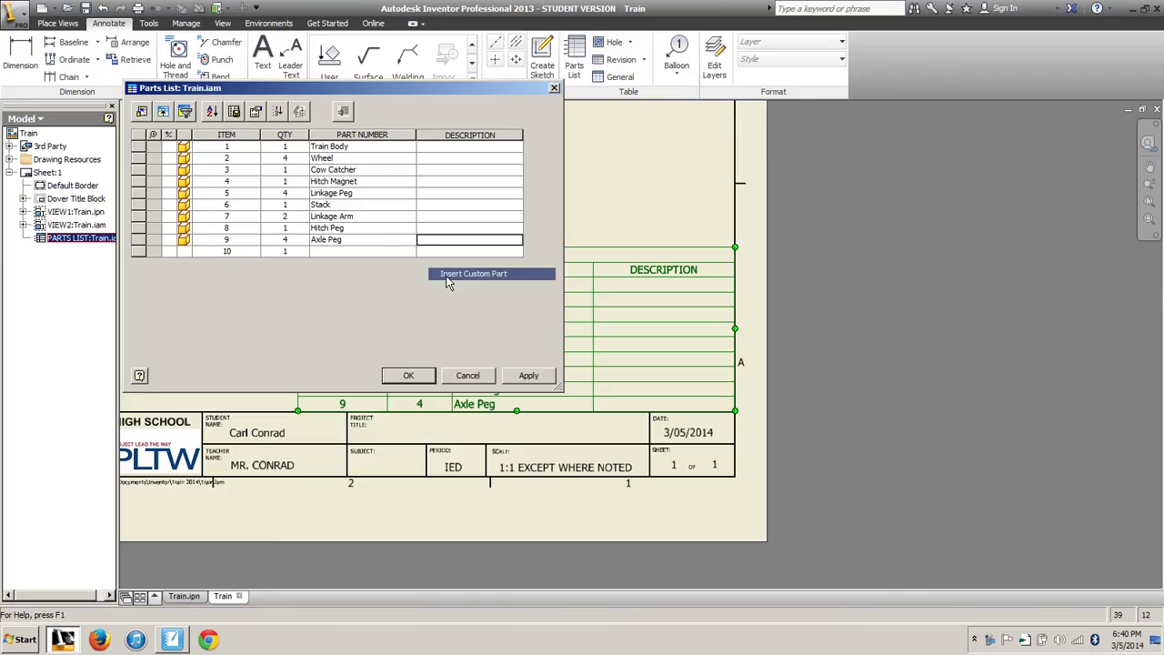
pyautogui.click(335, 252)
pyautogui.write('Straight Track')
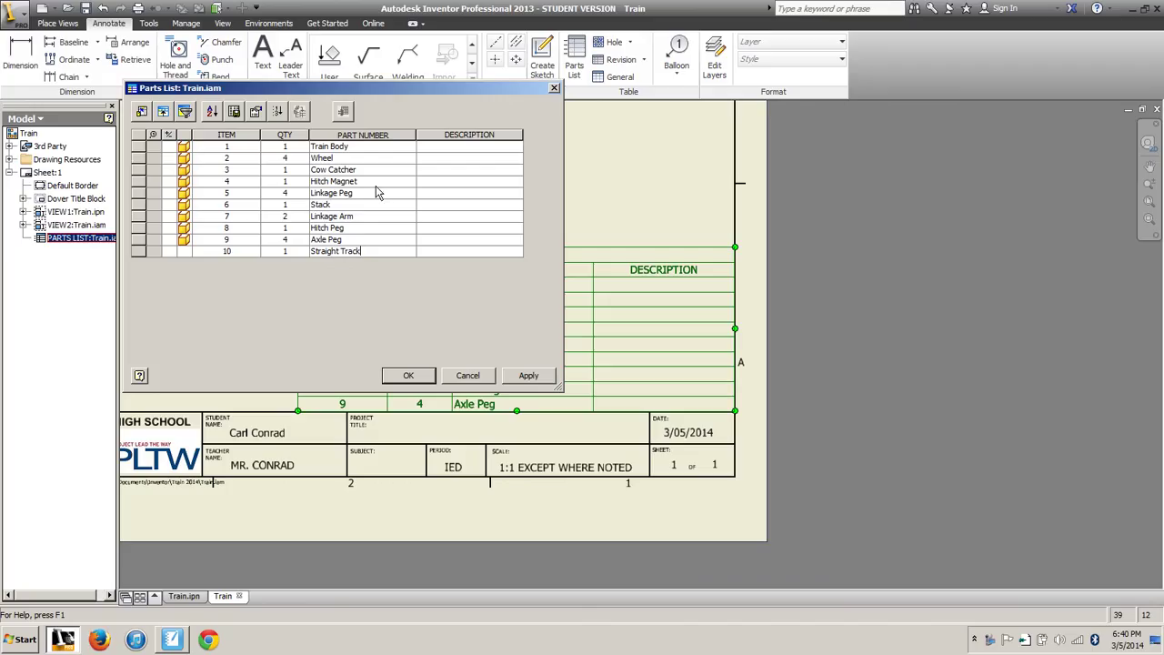
pyautogui.click(452, 182)
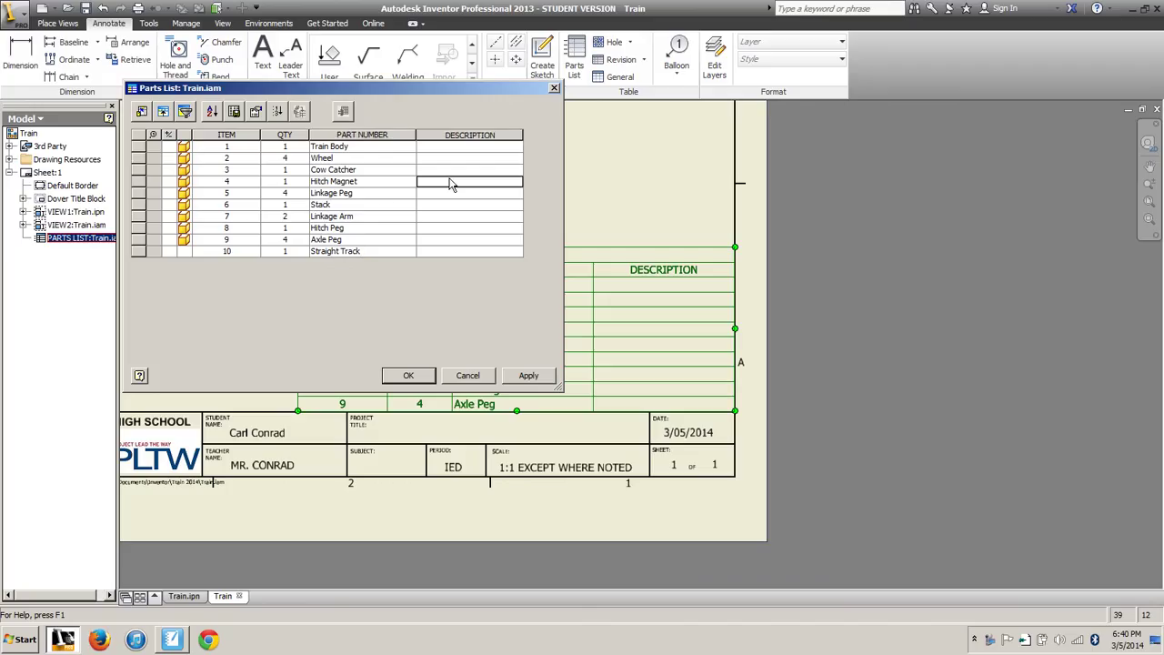
# Replace the parts list's DESCRIPTION column with a MATERIAL column and apply it
pyautogui.click(142, 112)
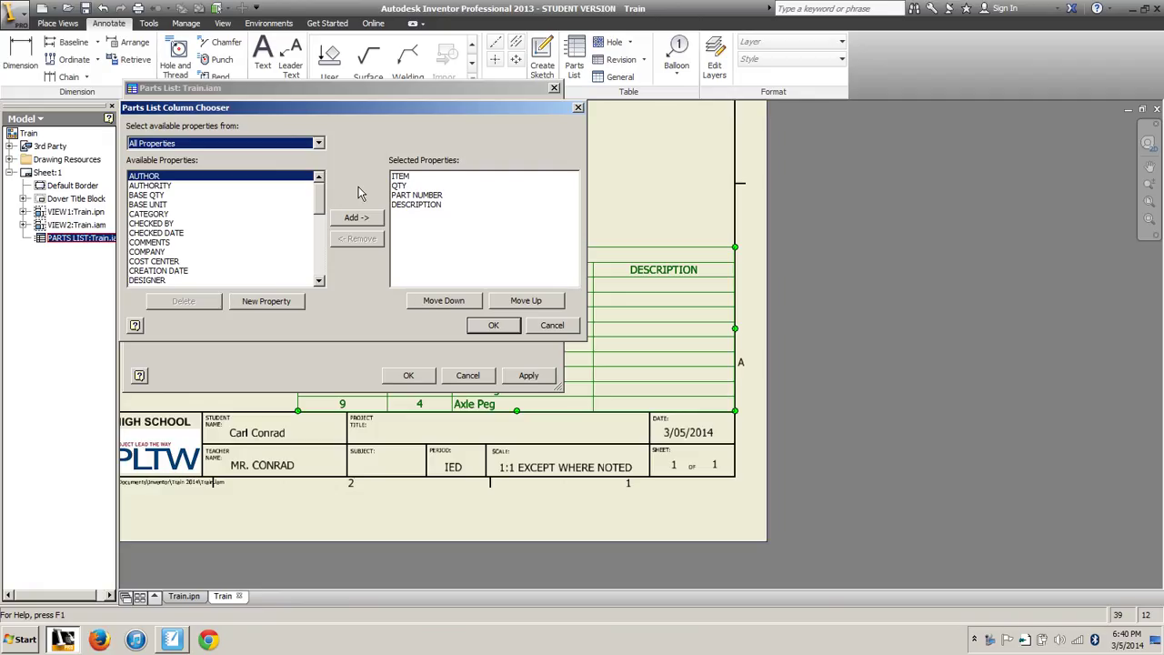
pyautogui.click(400, 204)
pyautogui.click(358, 240)
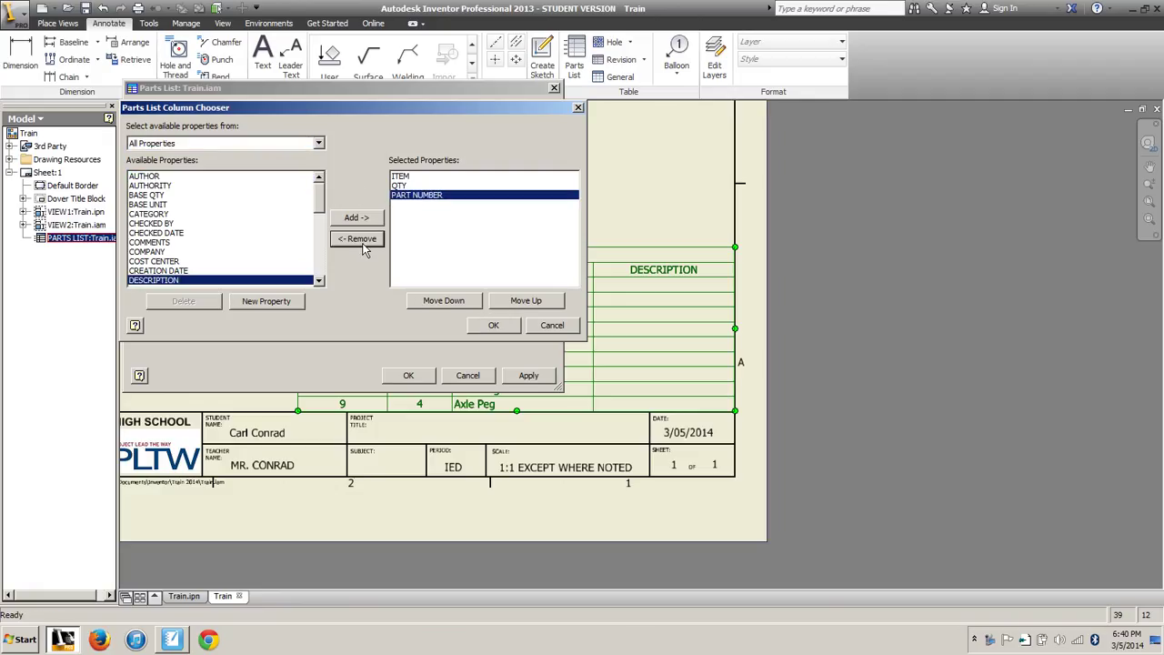
pyautogui.moveTo(317, 207); pyautogui.dragTo(317, 241)
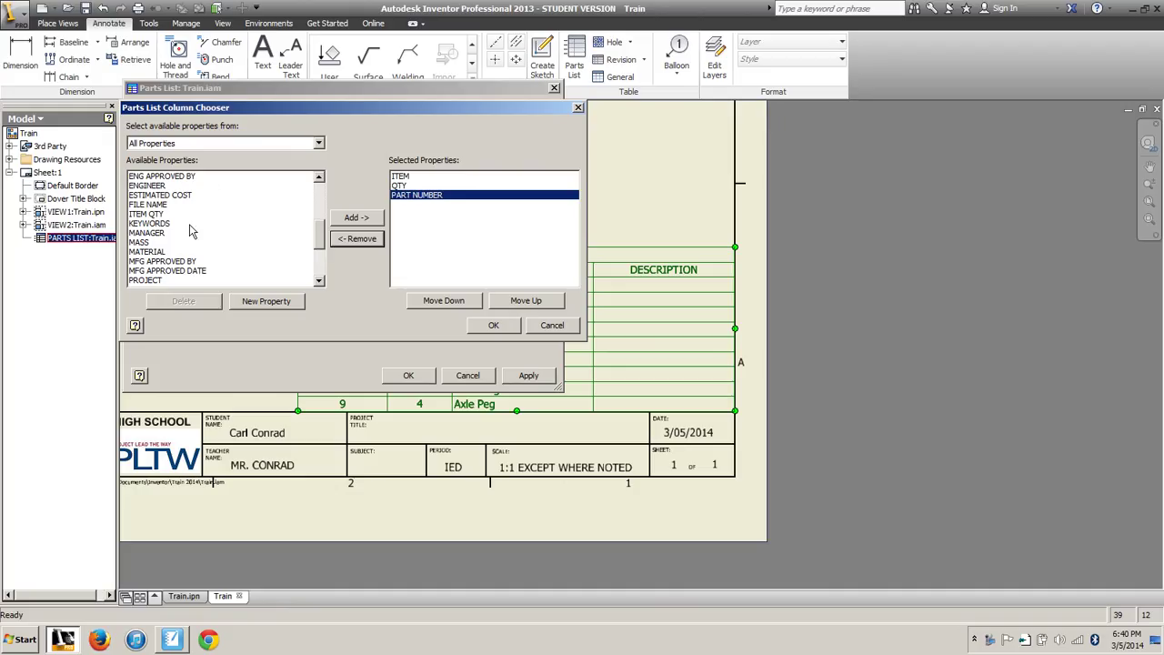
pyautogui.click(156, 252)
pyautogui.click(364, 220)
pyautogui.click(493, 326)
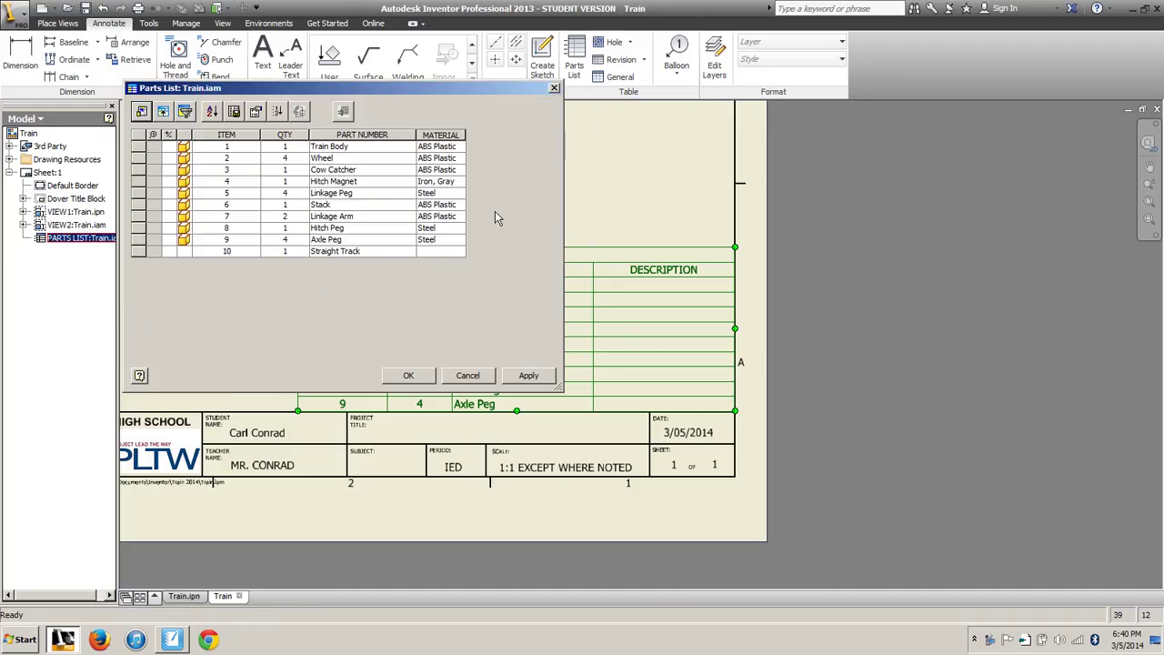
pyautogui.click(527, 375)
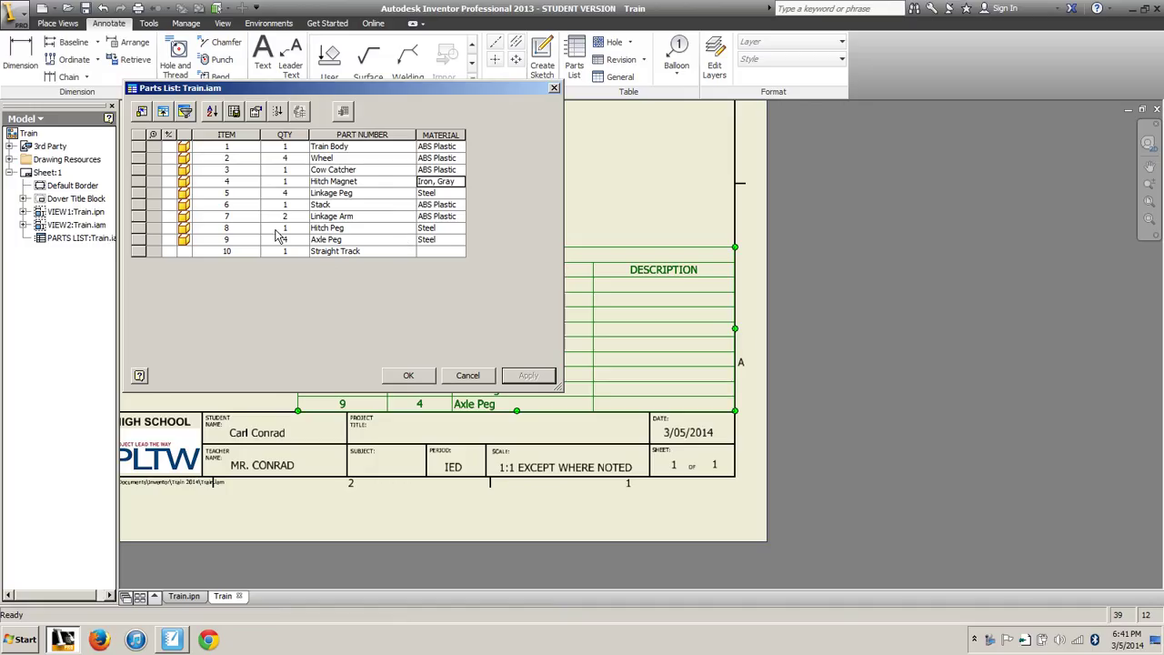
# Enter Wood as the Straight Track row's material and finish editing the parts list
pyautogui.click(423, 253)
pyautogui.write('Wood')
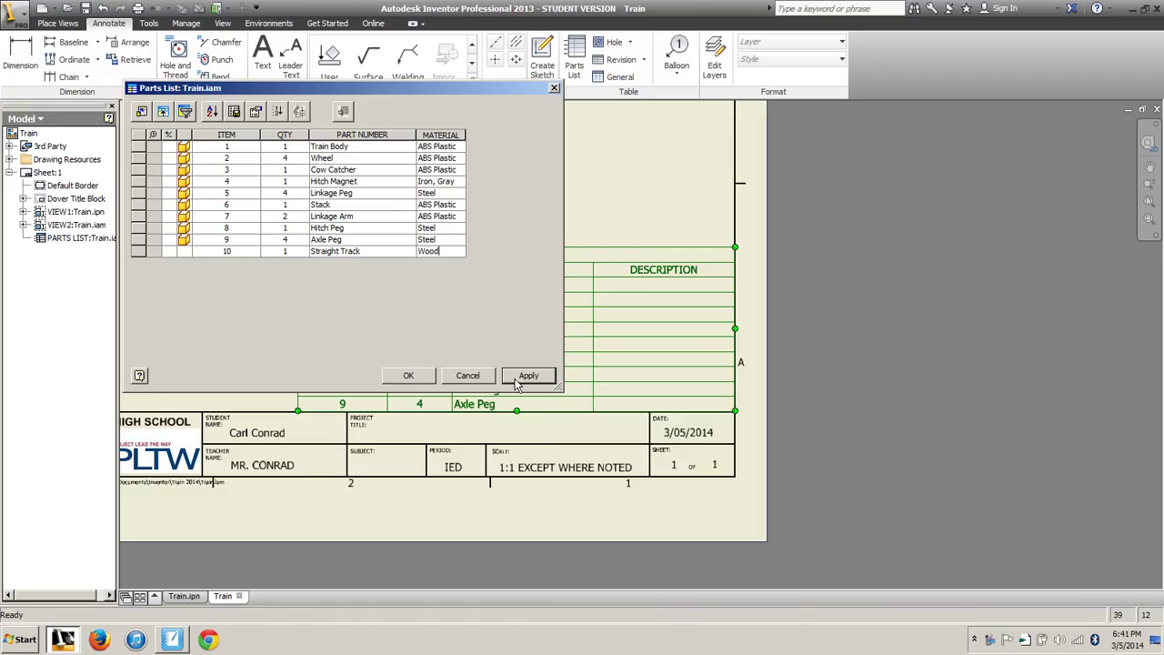
pyautogui.click(520, 377)
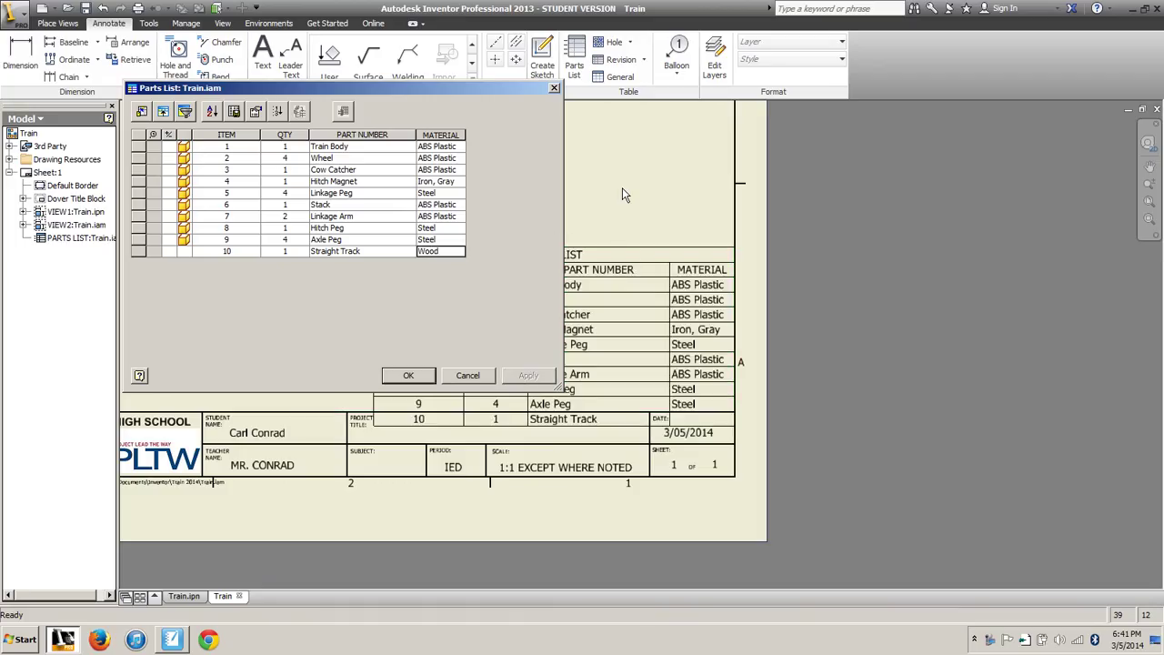
pyautogui.click(554, 87)
pyautogui.press('Escape')
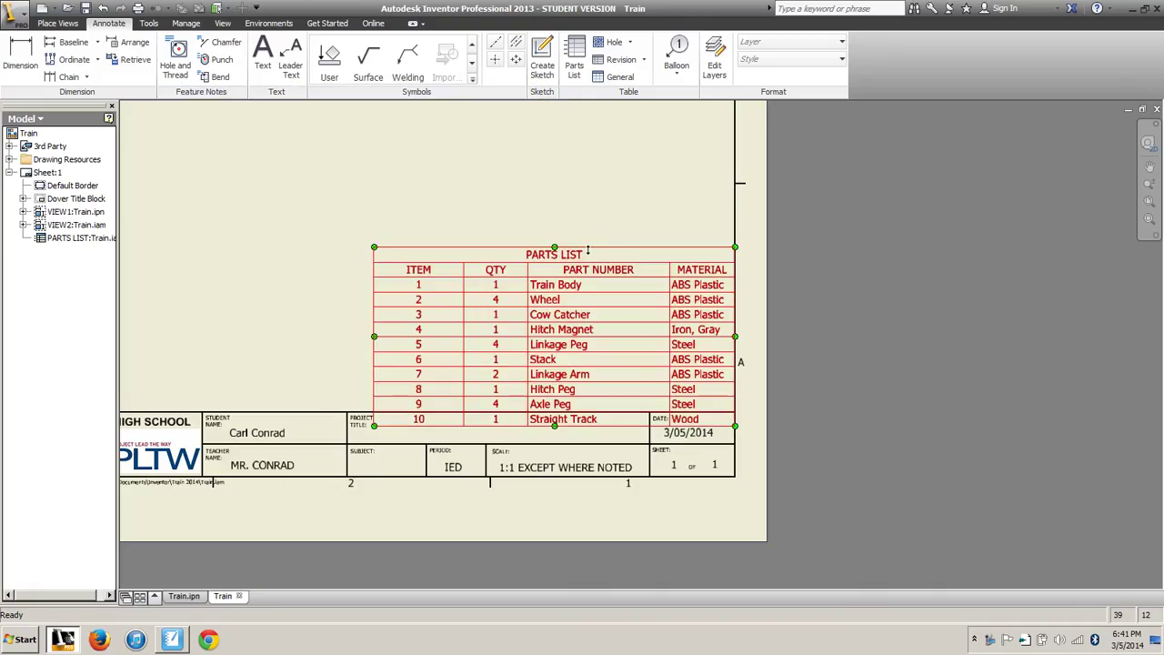
# Drag the parts list upward so it clears the title block
pyautogui.click(373, 409)
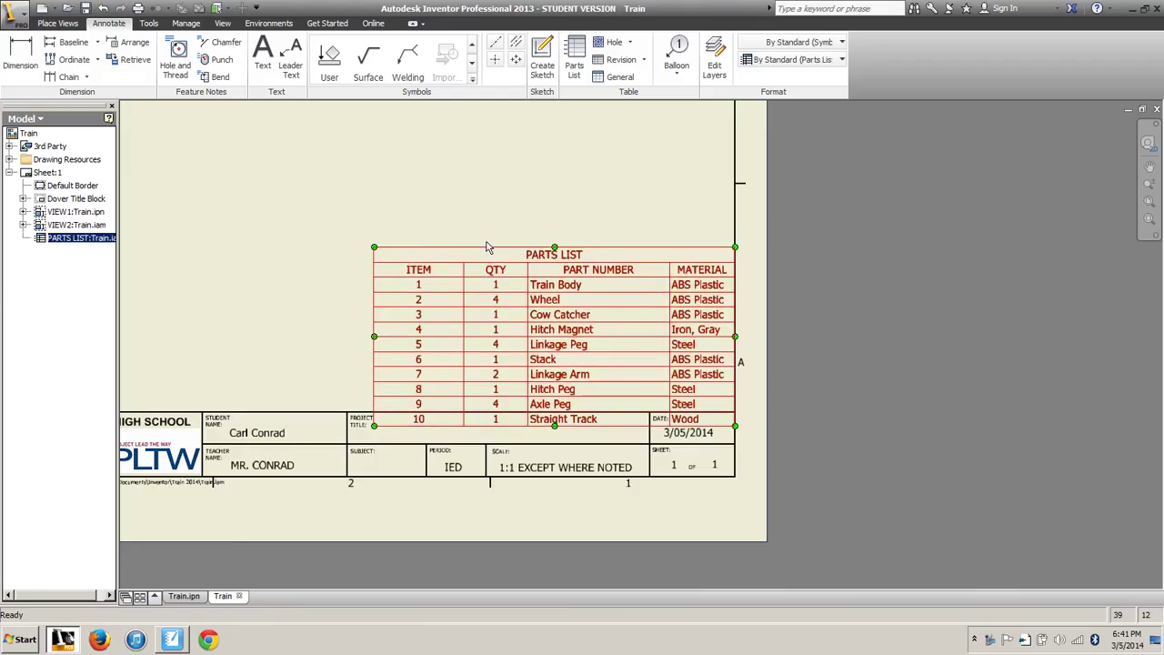
pyautogui.moveTo(484, 247); pyautogui.dragTo(514, 247)
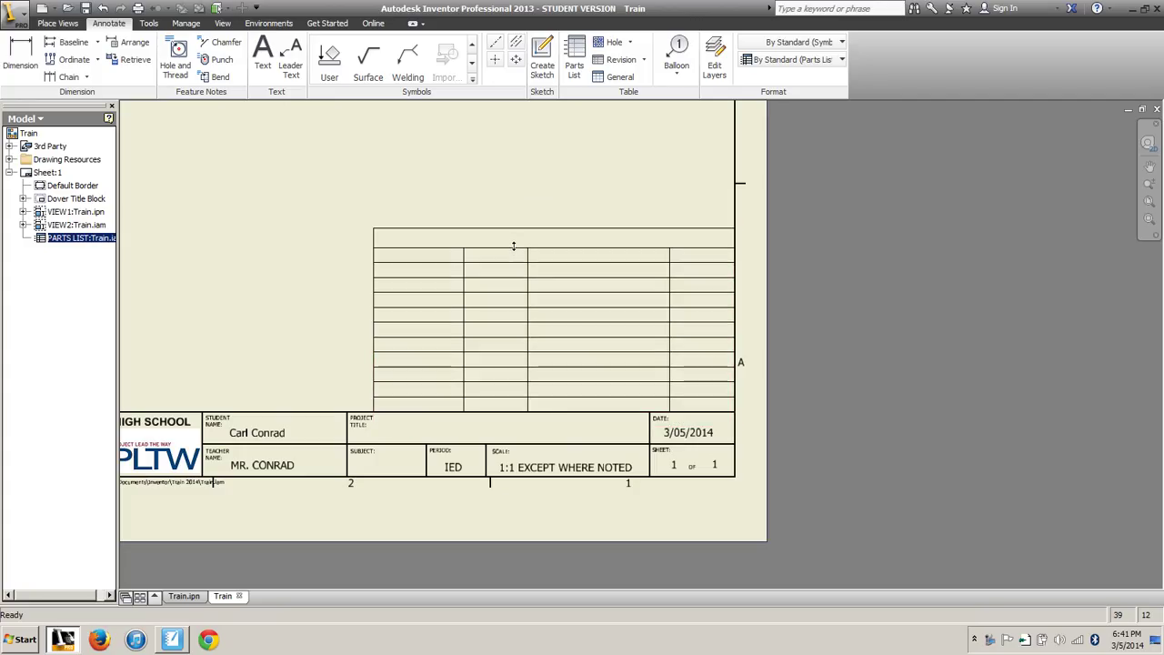
pyautogui.click(551, 164)
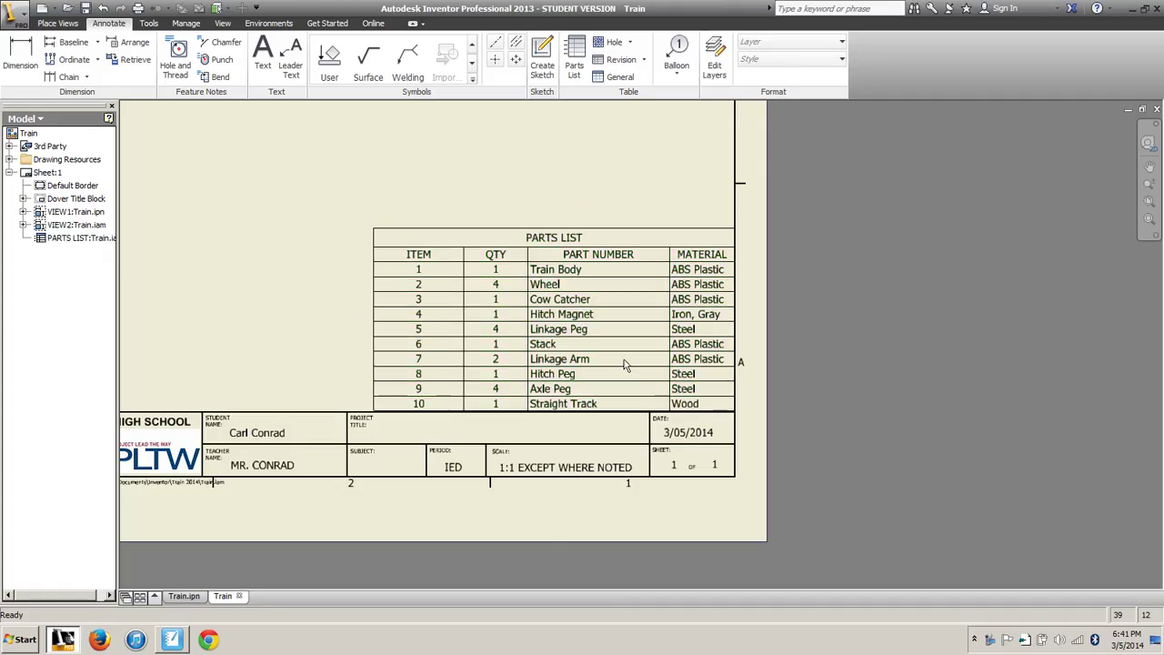
pyautogui.click(511, 249)
pyautogui.scroll(-2, 510, 250)
pyautogui.press('Escape')
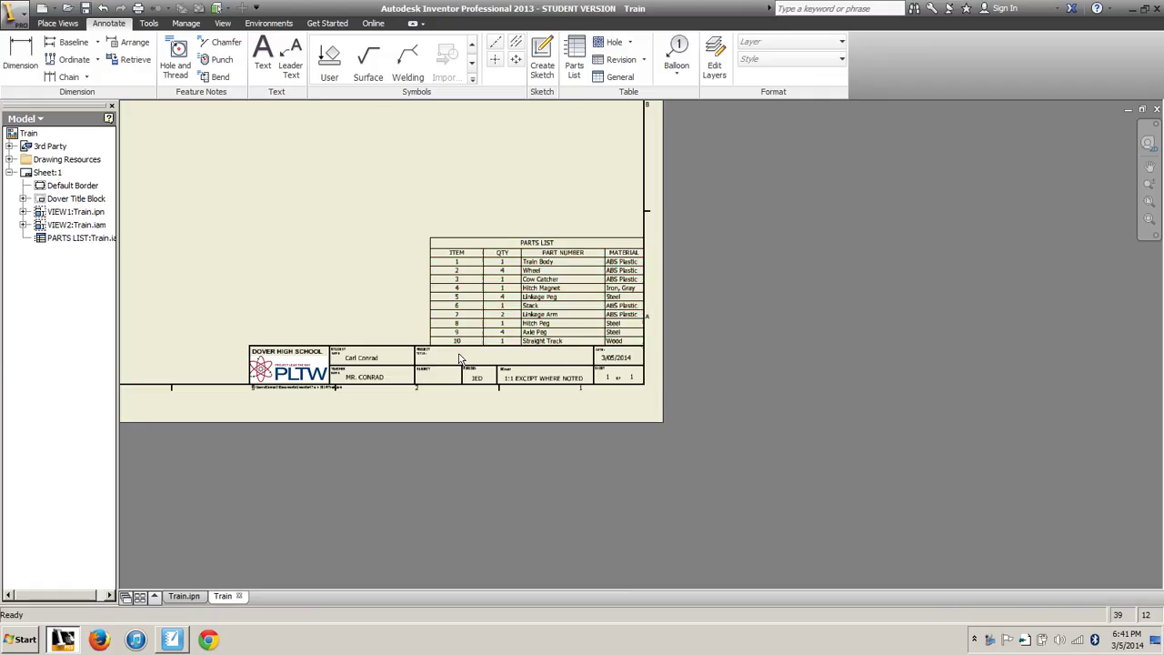
# Pan and zoom the sheet to check the parts list's new position
pyautogui.scroll(3, 459, 358)
pyautogui.scroll(-4, 491, 419)
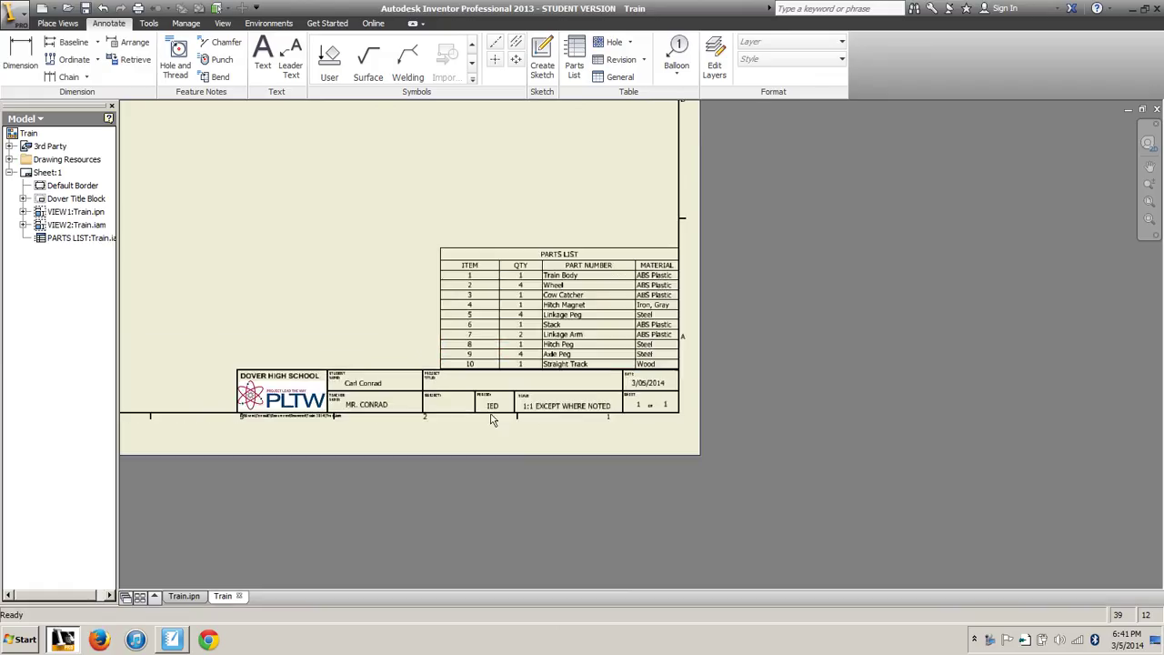
pyautogui.scroll(3, 471, 285)
pyautogui.moveTo(601, 489)
pyautogui.mouseDown(button='middle')
pyautogui.moveTo(600, 398)
pyautogui.moveTo(733, 373)
pyautogui.mouseUp(button='middle')
pyautogui.click(617, 335)
pyautogui.press('Escape')
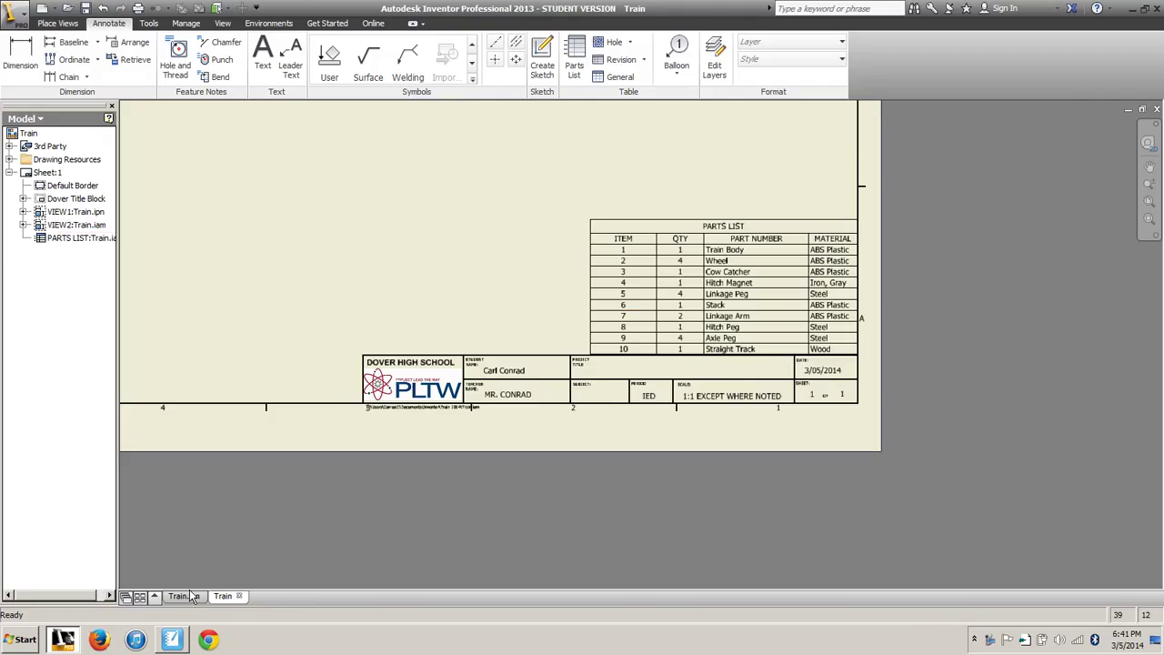
pyautogui.scroll(5, 582, 368)
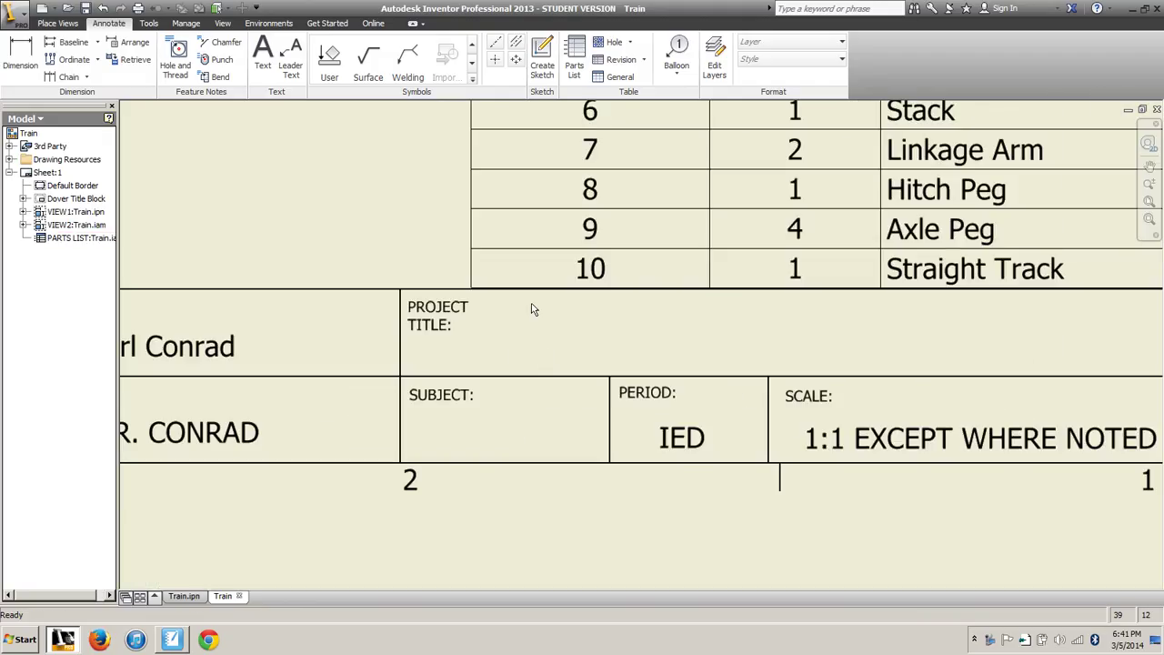
pyautogui.scroll(-2, 570, 341)
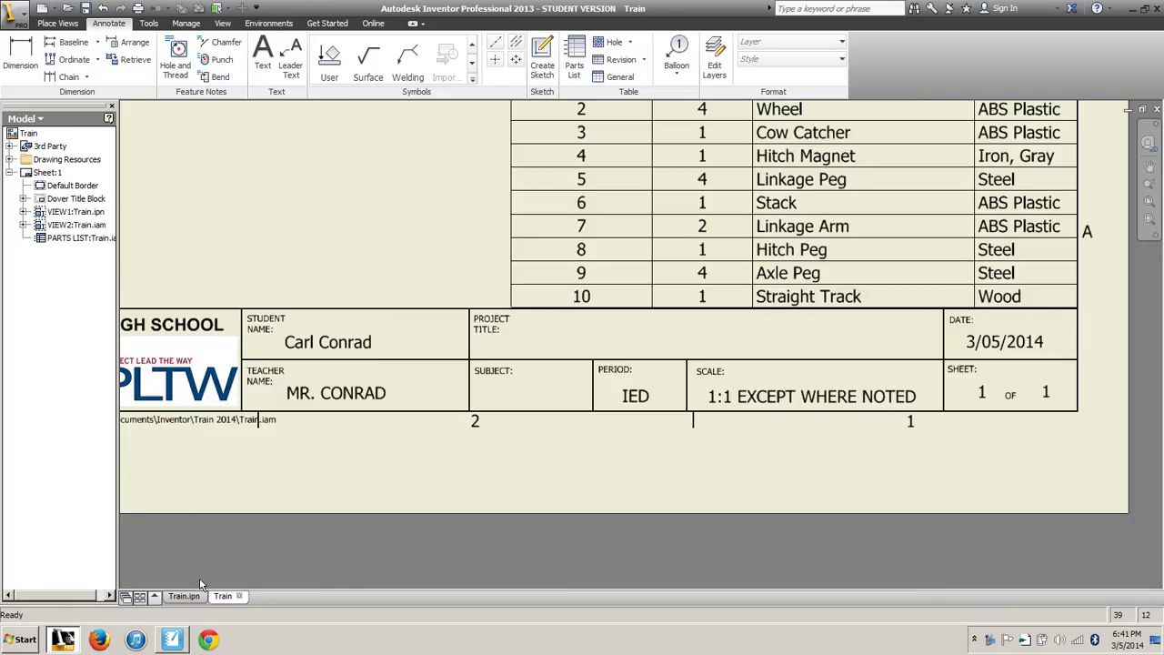
pyautogui.click(181, 596)
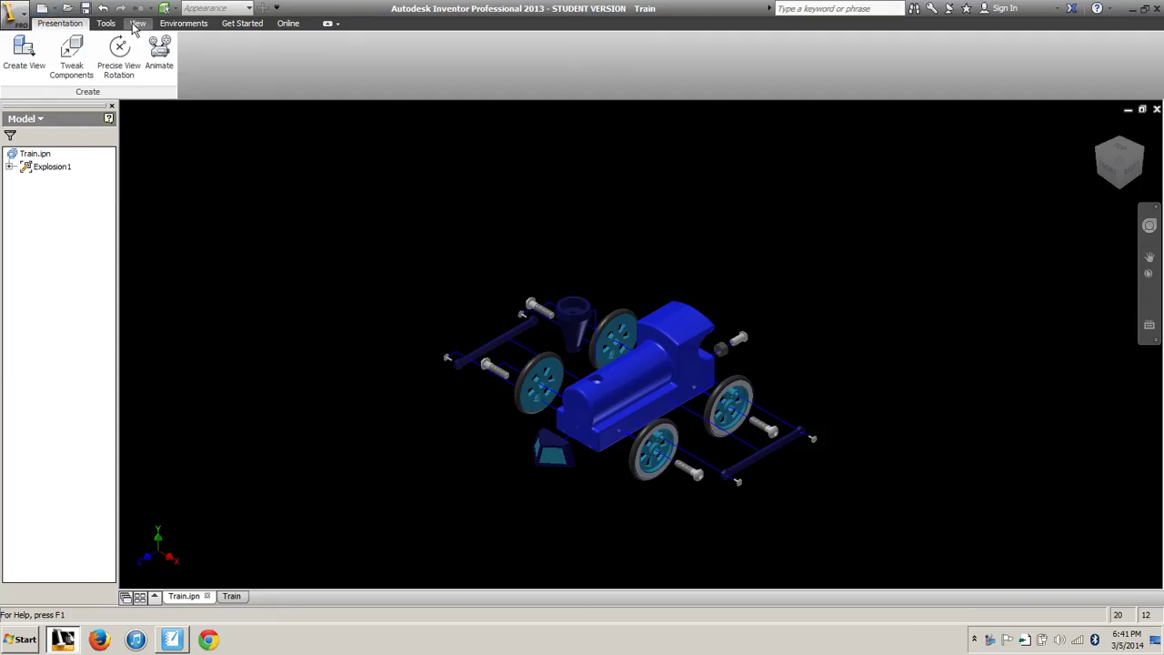
pyautogui.click(16, 14)
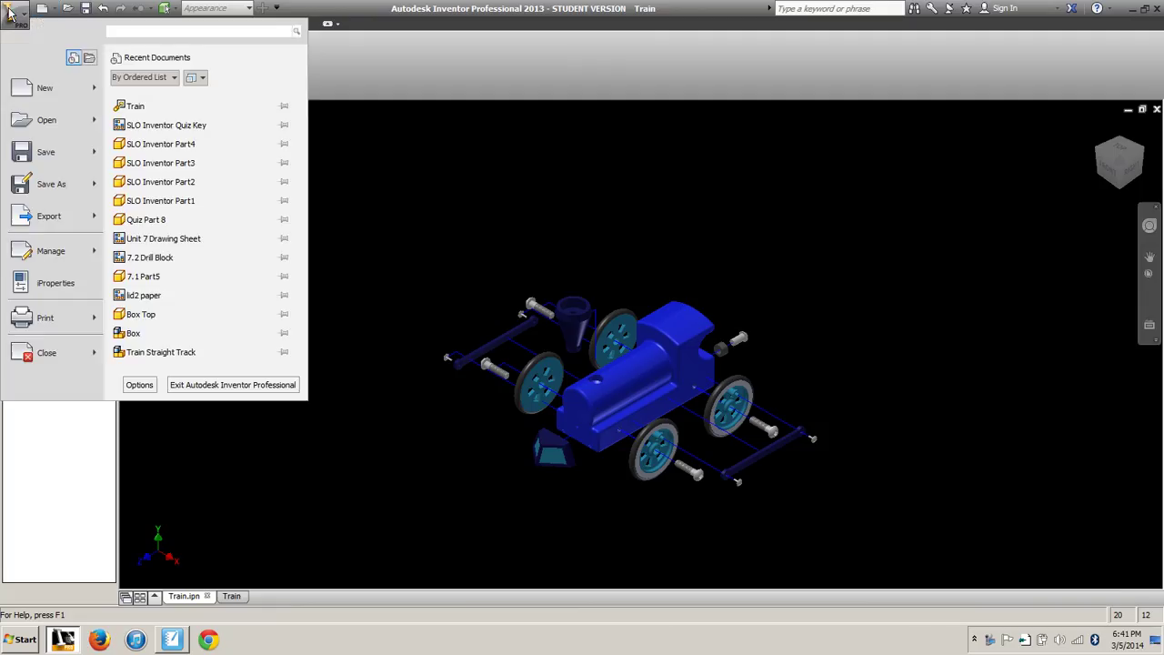
pyautogui.click(55, 283)
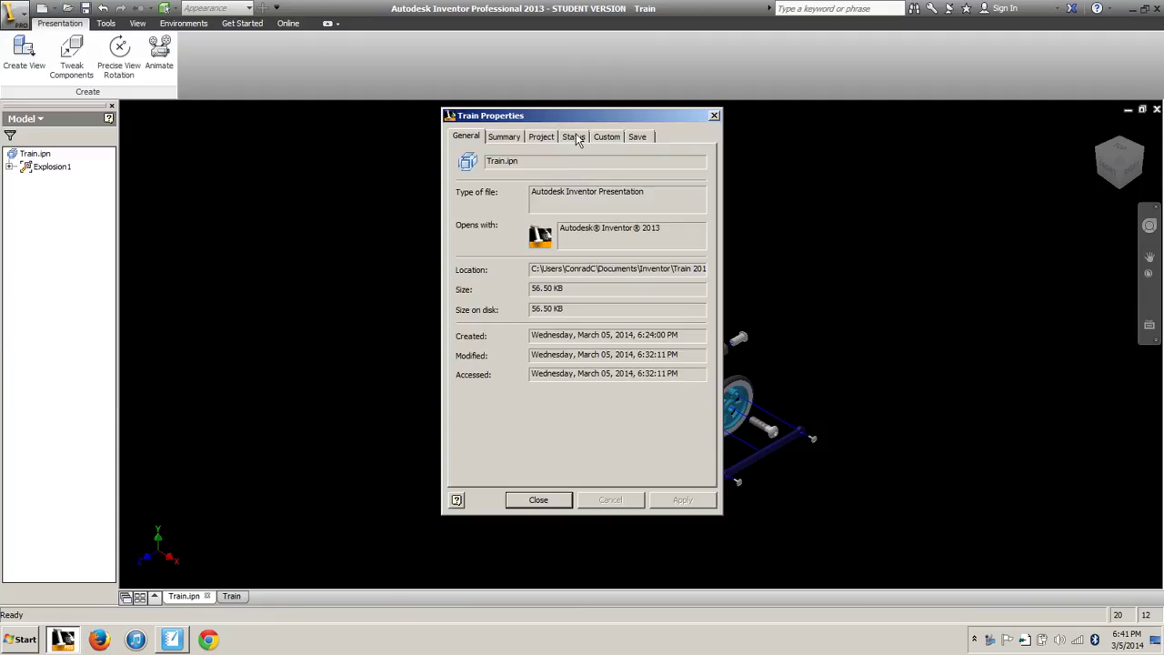
pyautogui.click(541, 137)
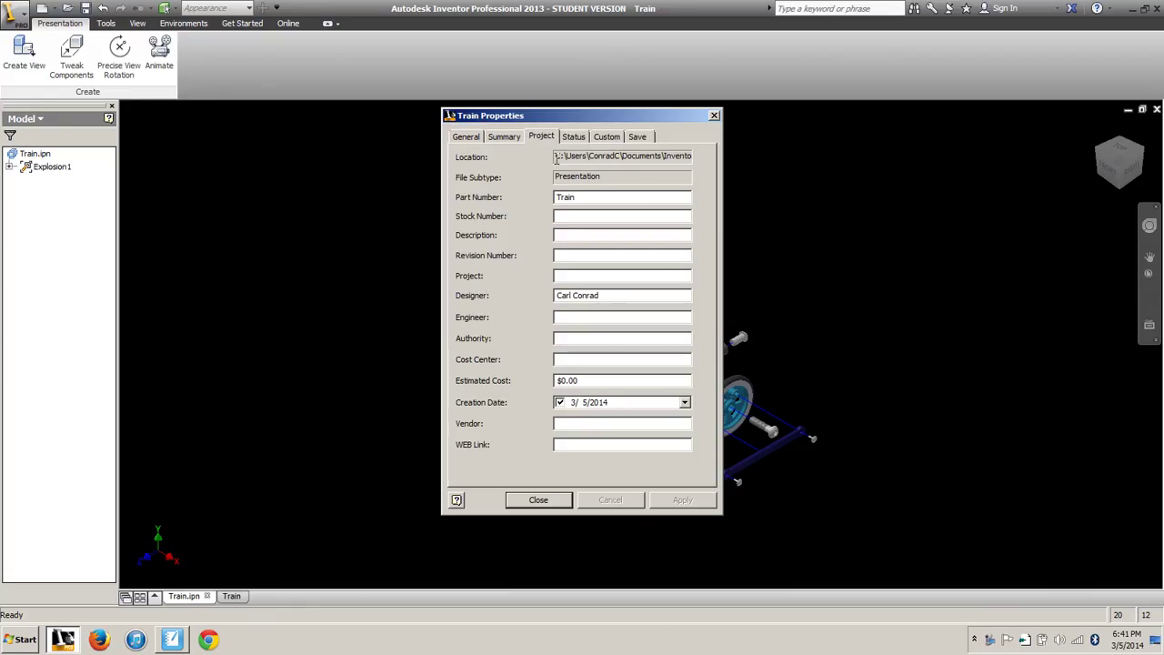
pyautogui.click(500, 135)
pyautogui.click(462, 136)
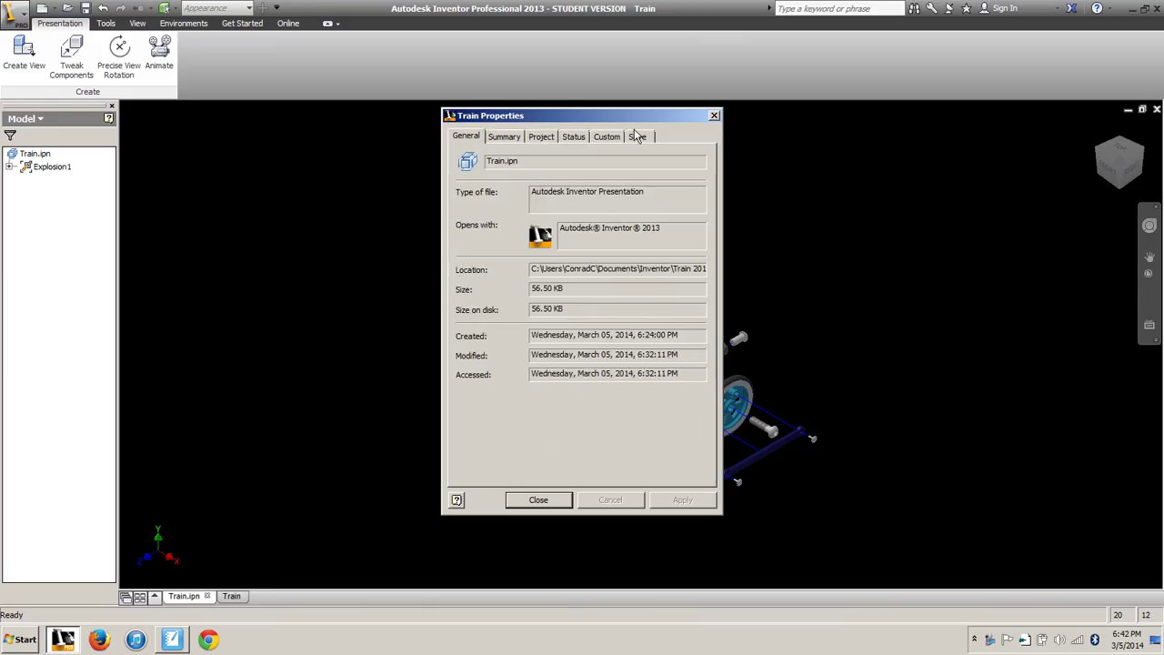
pyautogui.click(714, 117)
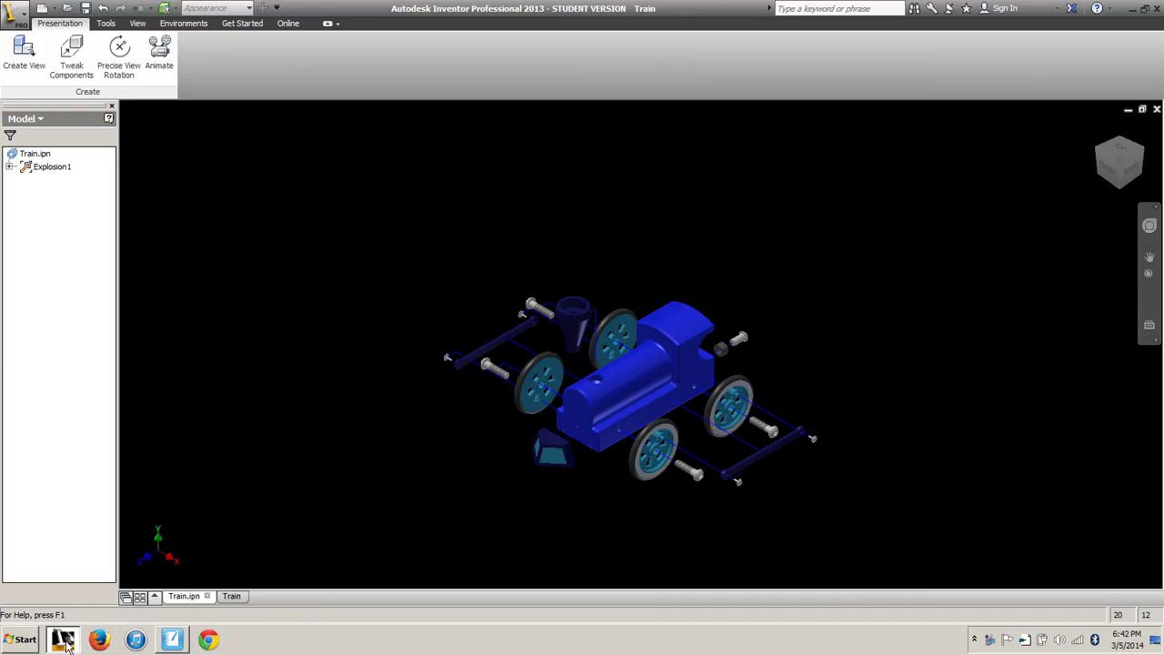
pyautogui.click(1157, 8)
pyautogui.click(231, 597)
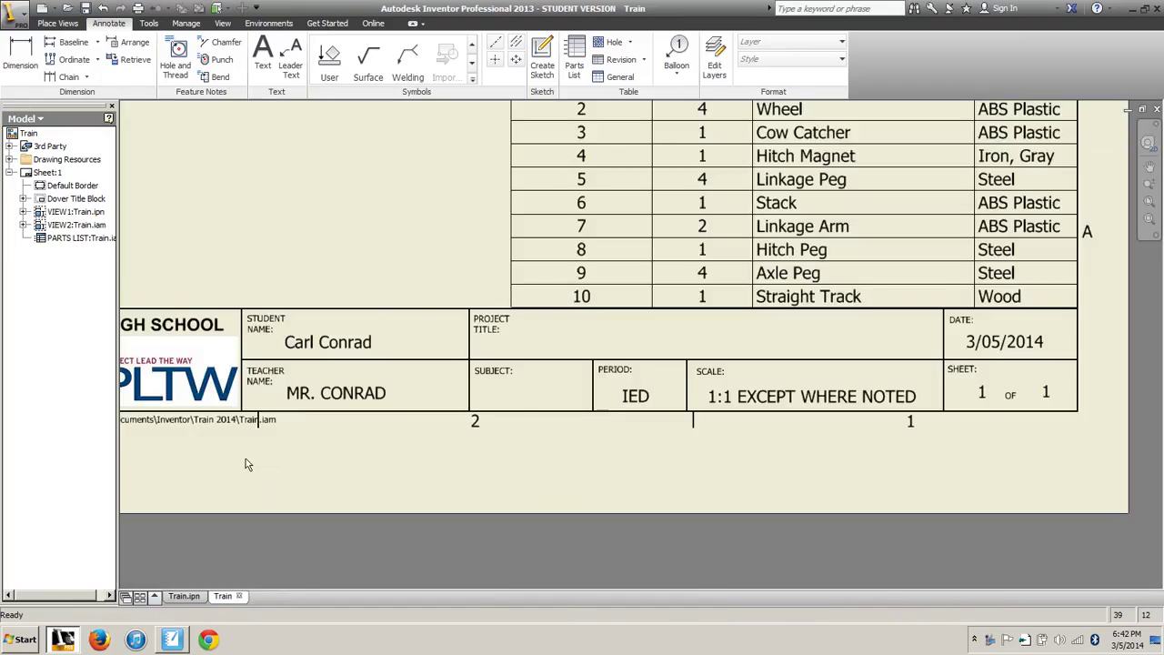
# Enter Train as the Part Number on the iProperties Project tab and apply it
pyautogui.click(16, 13)
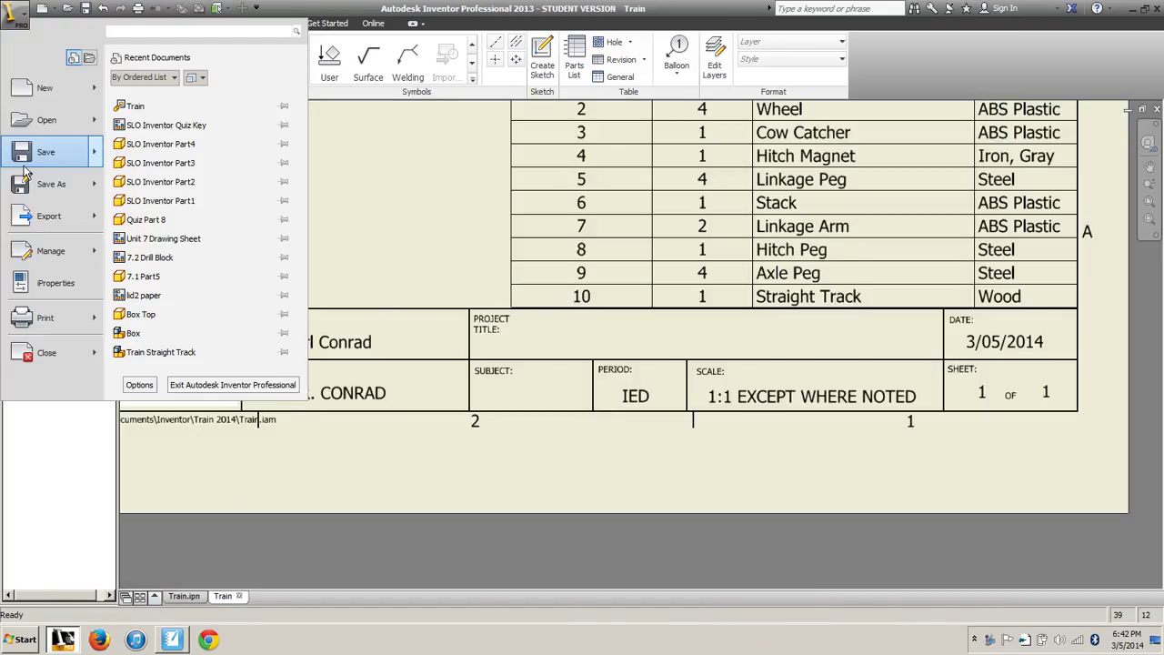
pyautogui.click(56, 285)
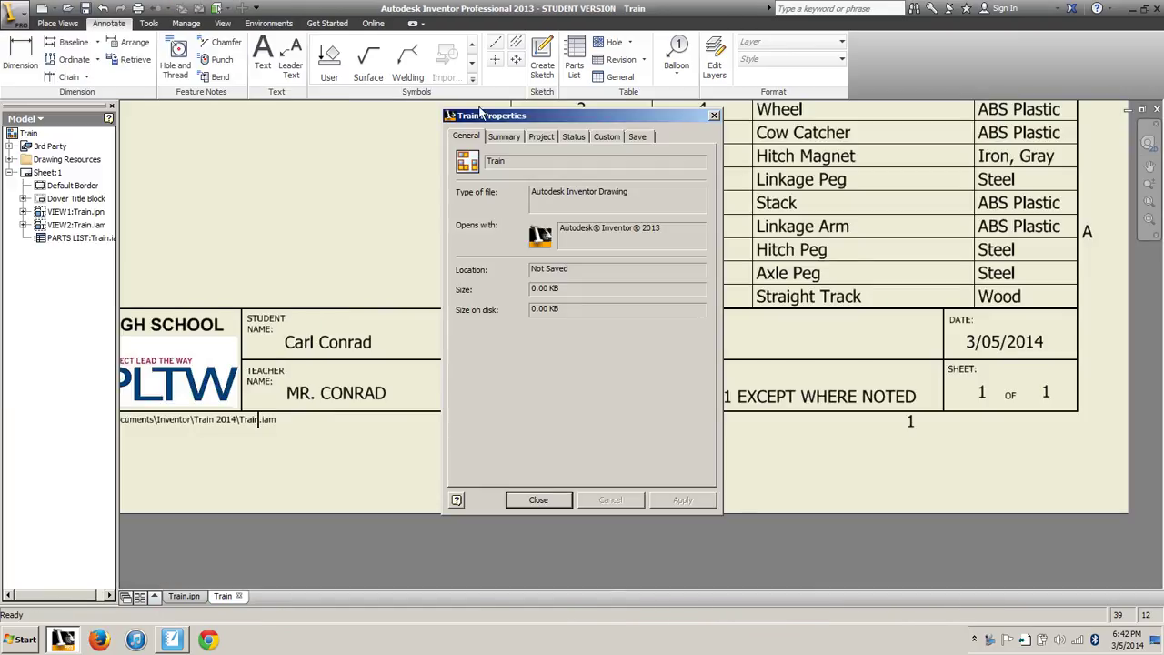
pyautogui.click(541, 136)
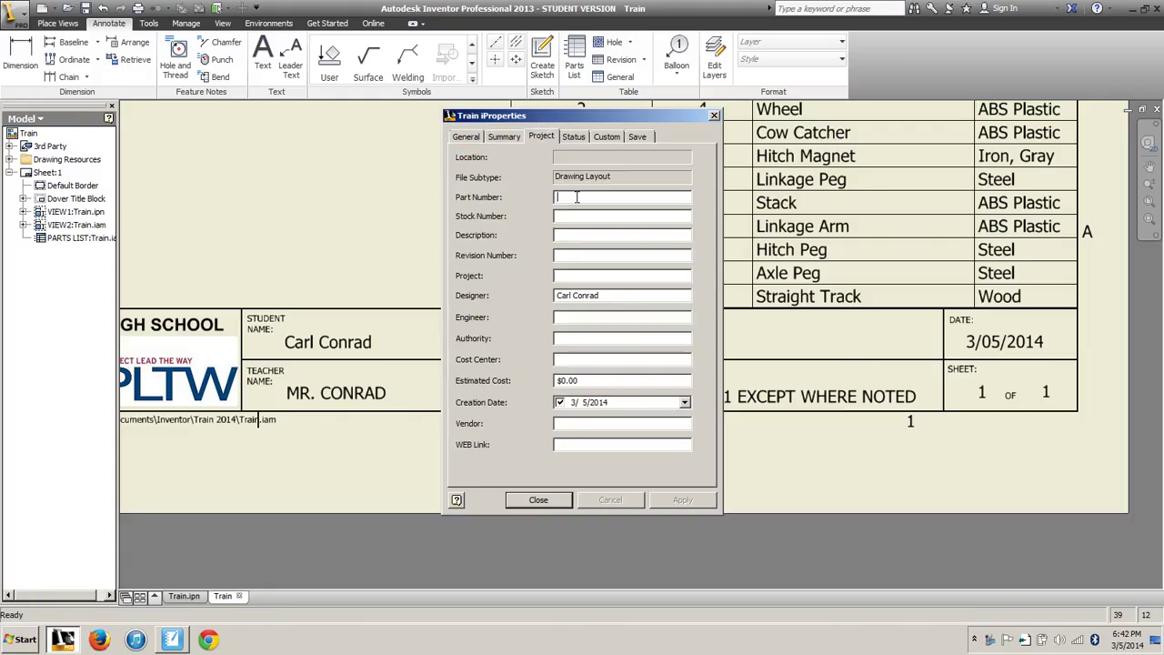
pyautogui.click(576, 198)
pyautogui.write('Train')
pyautogui.click(708, 499)
pyautogui.click(539, 500)
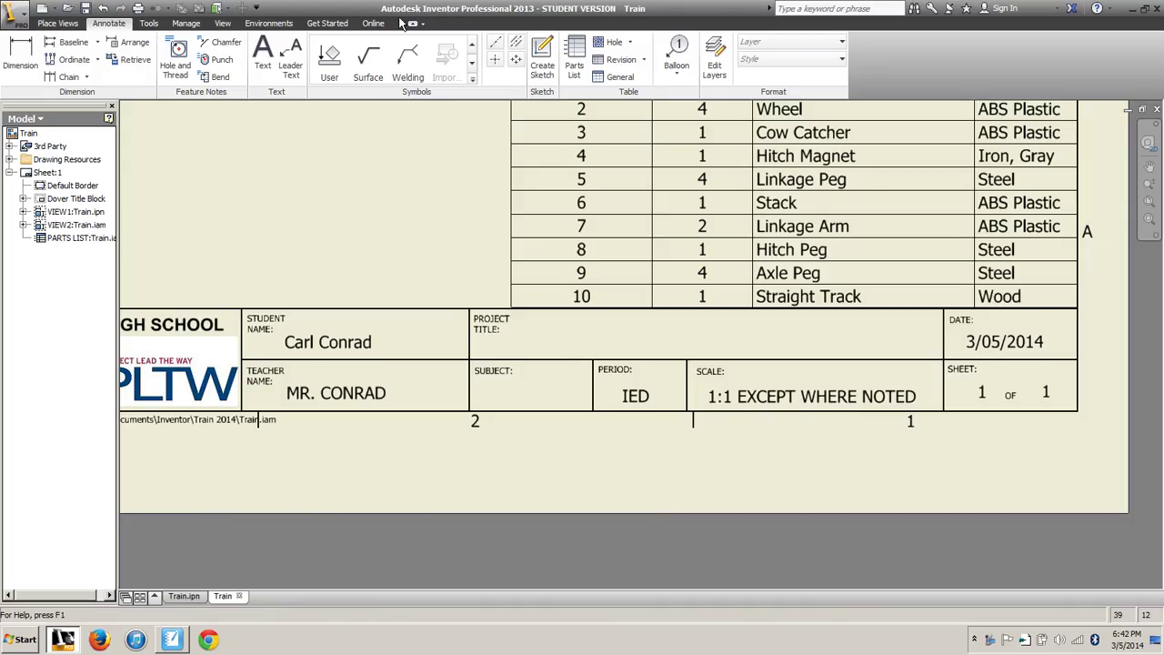
# Add the text 'Train Working Drawing' in the title block's Project Title box
pyautogui.click(262, 59)
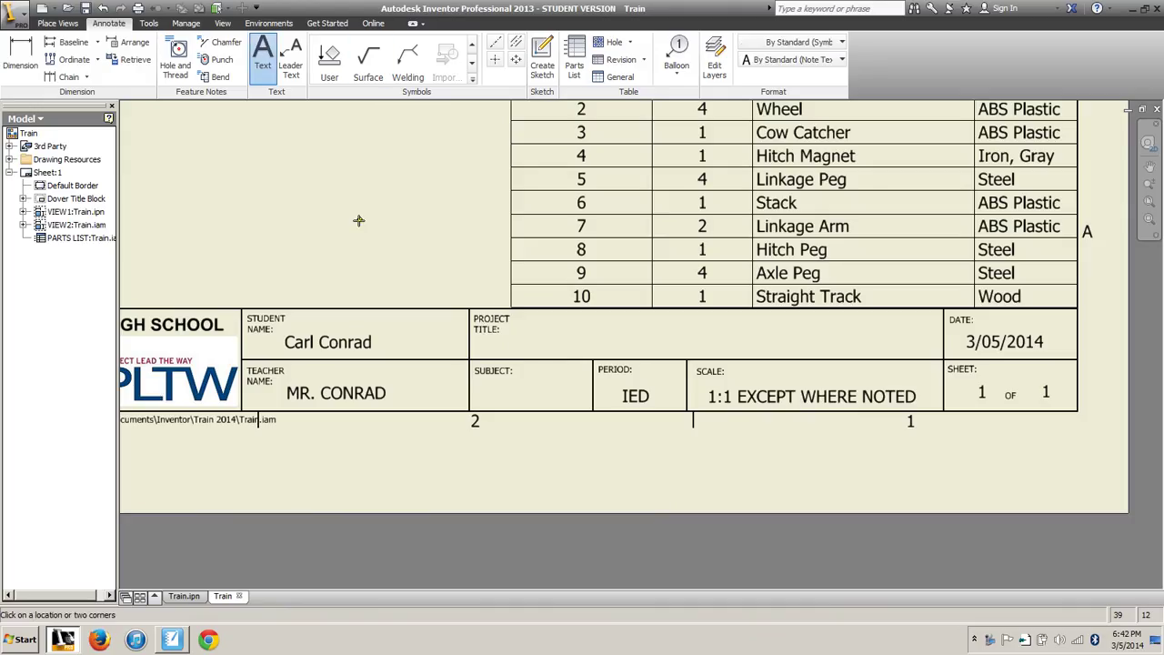
pyautogui.click(523, 330)
pyautogui.write('Train Workin')
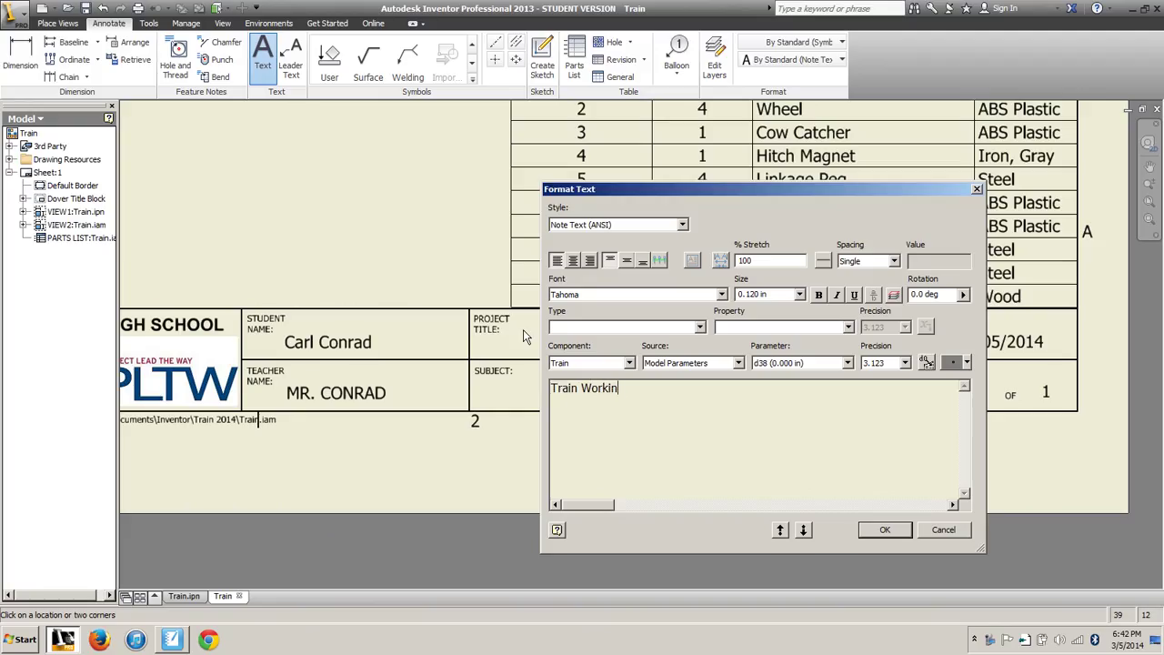
pyautogui.write('g Drawing')
pyautogui.click(884, 529)
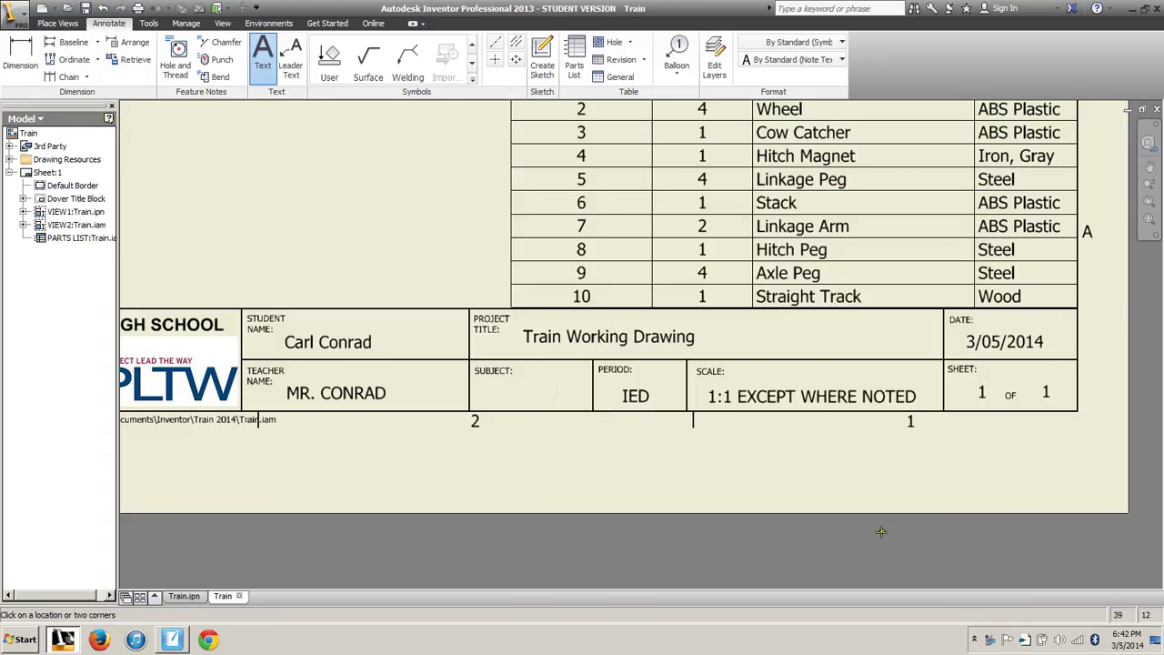
# Add the text 'IED' in the title block's Subject box
pyautogui.click(492, 386)
pyautogui.write('IED')
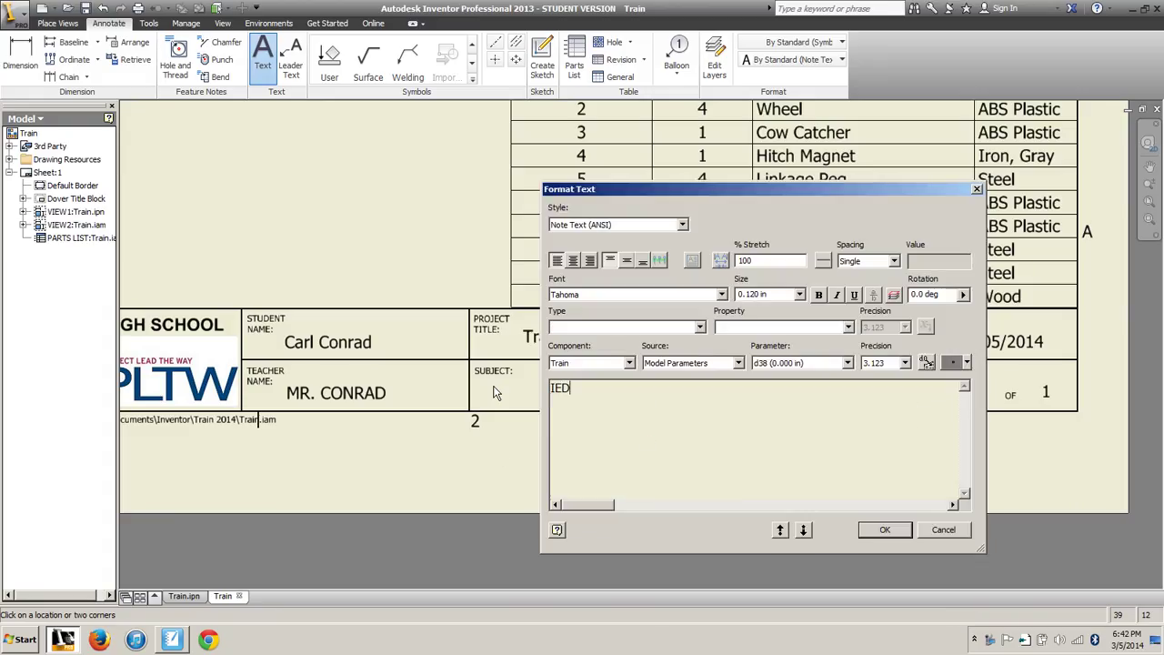
pyautogui.click(891, 532)
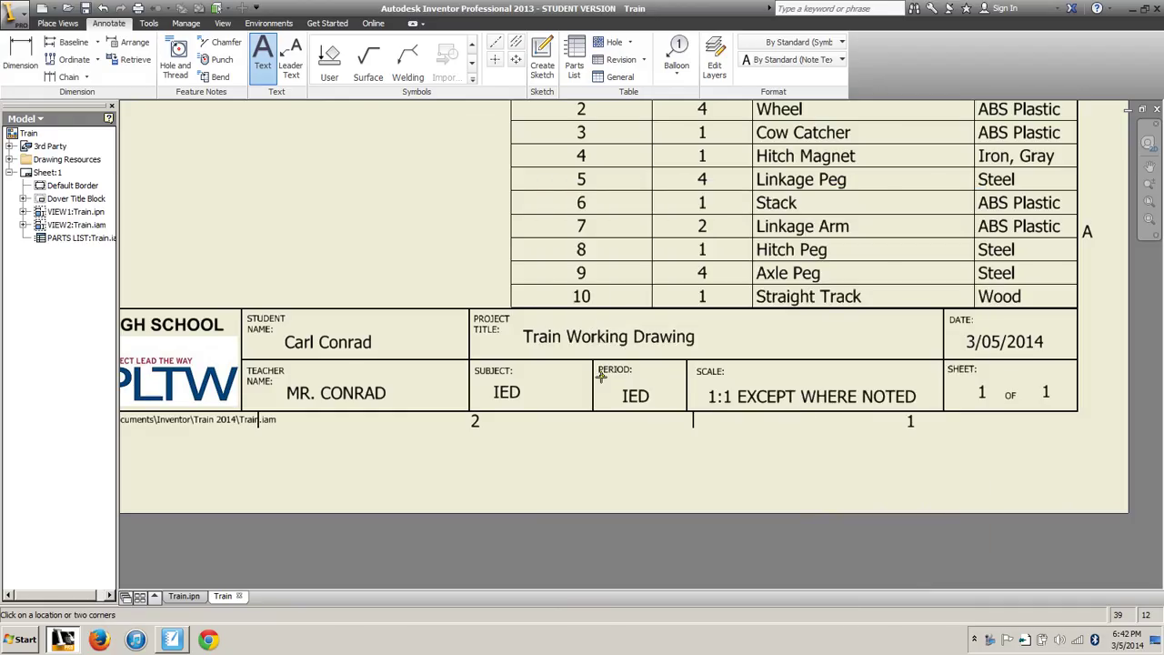
# Zoom into the exploded view and start a balloon leader on the train body's top edge
pyautogui.scroll(-2, 593, 366)
pyautogui.scroll(-5, 551, 257)
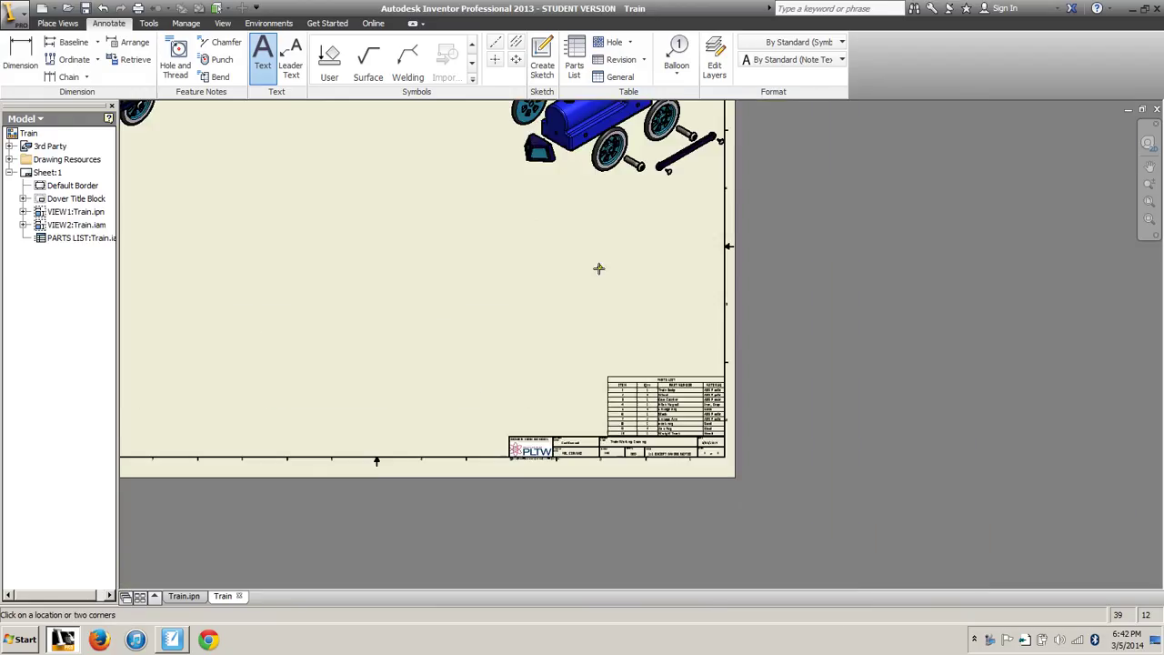
pyautogui.scroll(1, 667, 380)
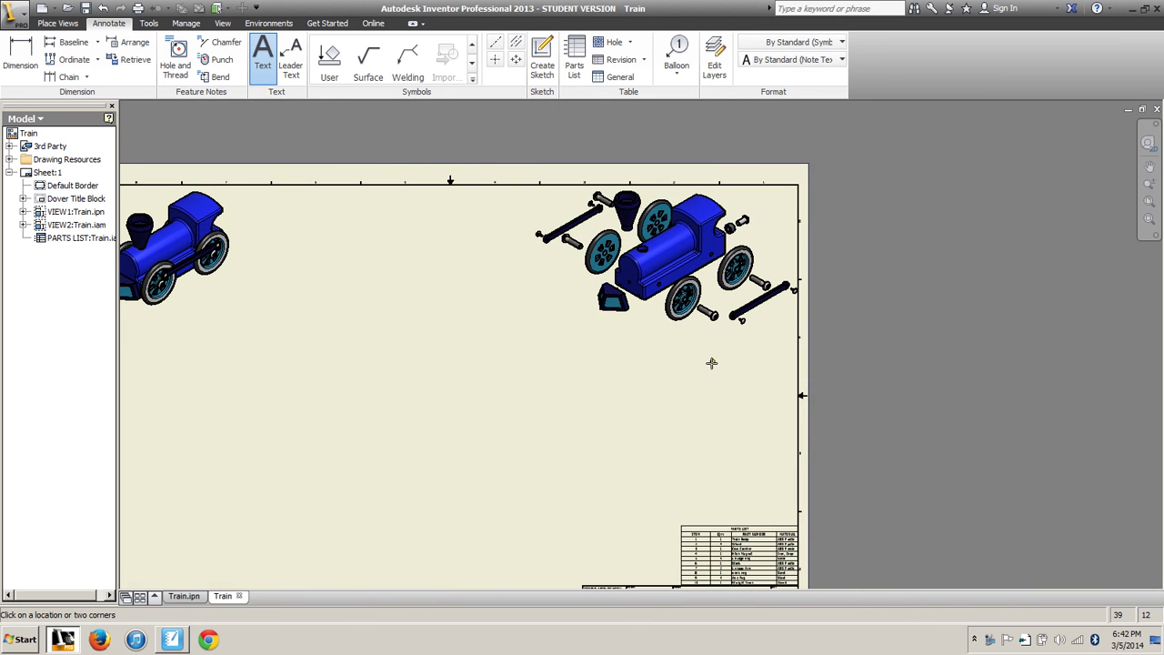
pyautogui.scroll(2, 711, 362)
pyautogui.scroll(-1, 741, 354)
pyautogui.scroll(-2, 753, 439)
pyautogui.scroll(2, 809, 396)
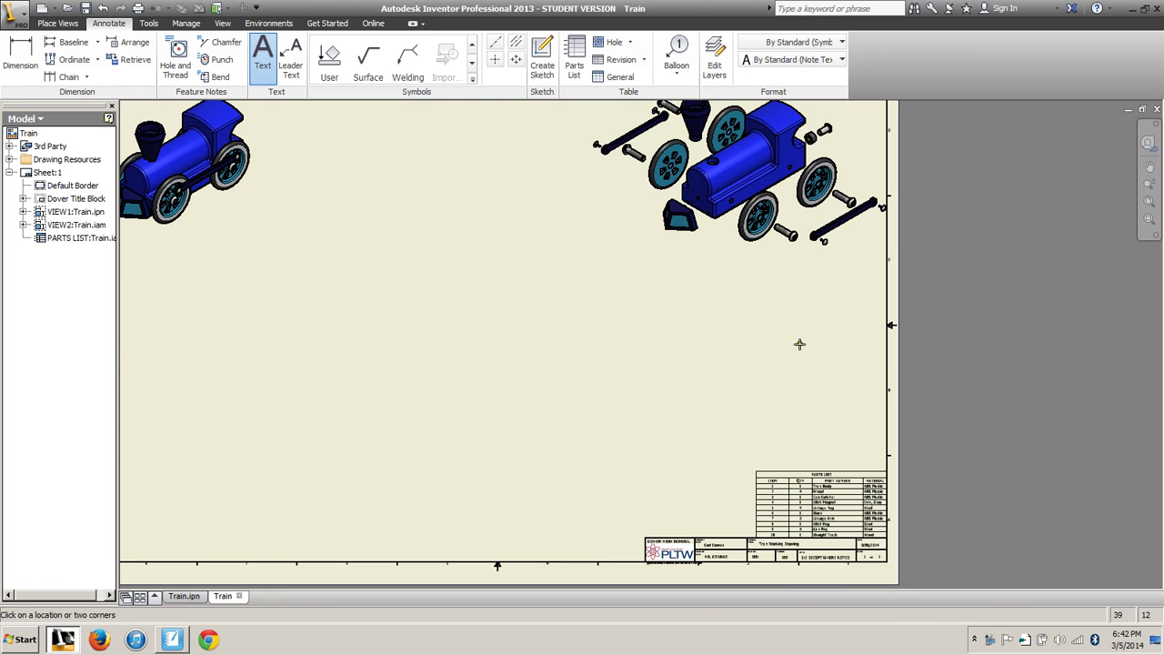
pyautogui.scroll(-2, 810, 327)
pyautogui.scroll(2, 715, 508)
pyautogui.scroll(2, 713, 388)
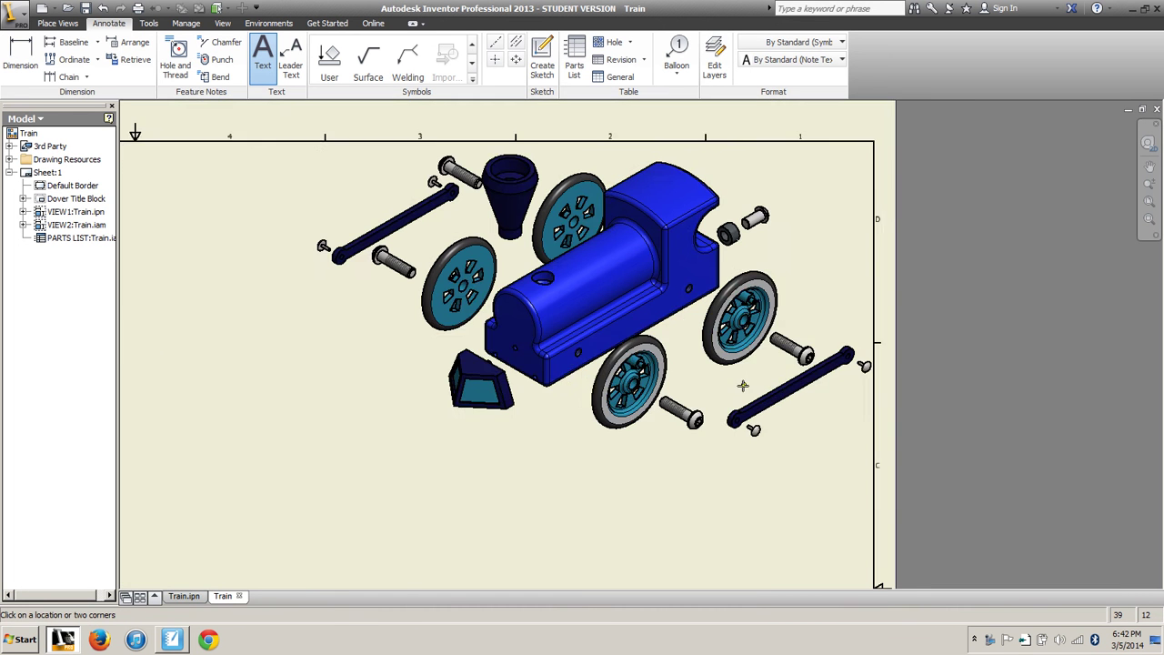
pyautogui.scroll(-1, 727, 309)
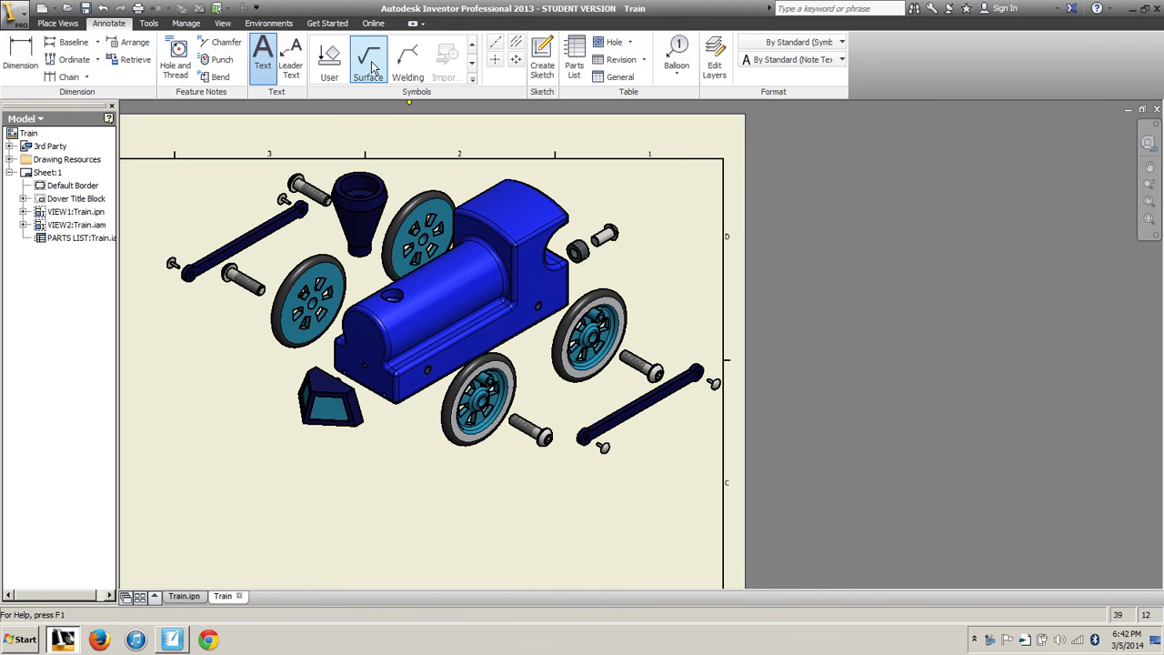
pyautogui.click(680, 53)
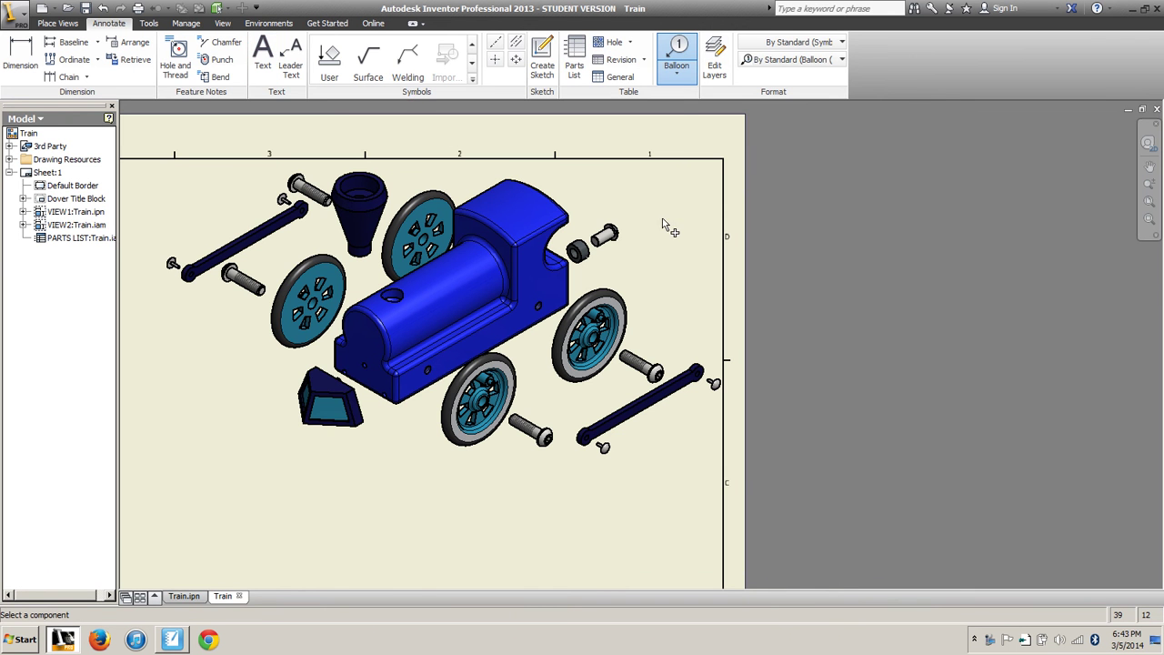
pyautogui.scroll(2, 650, 239)
pyautogui.scroll(-2, 628, 268)
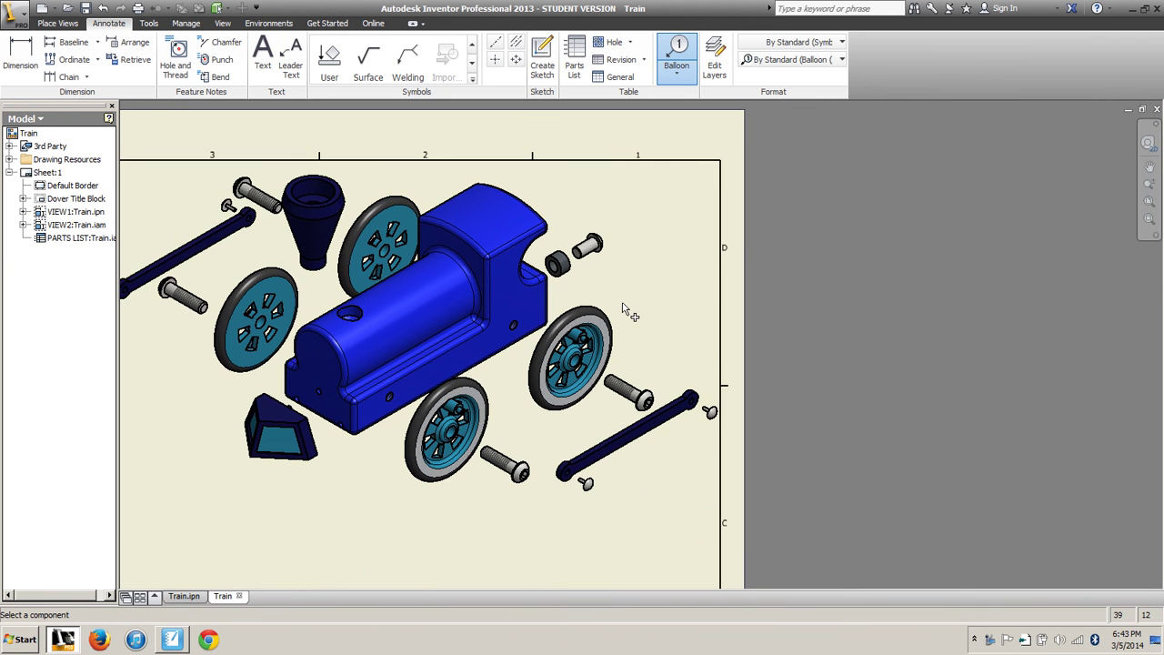
pyautogui.scroll(3, 569, 209)
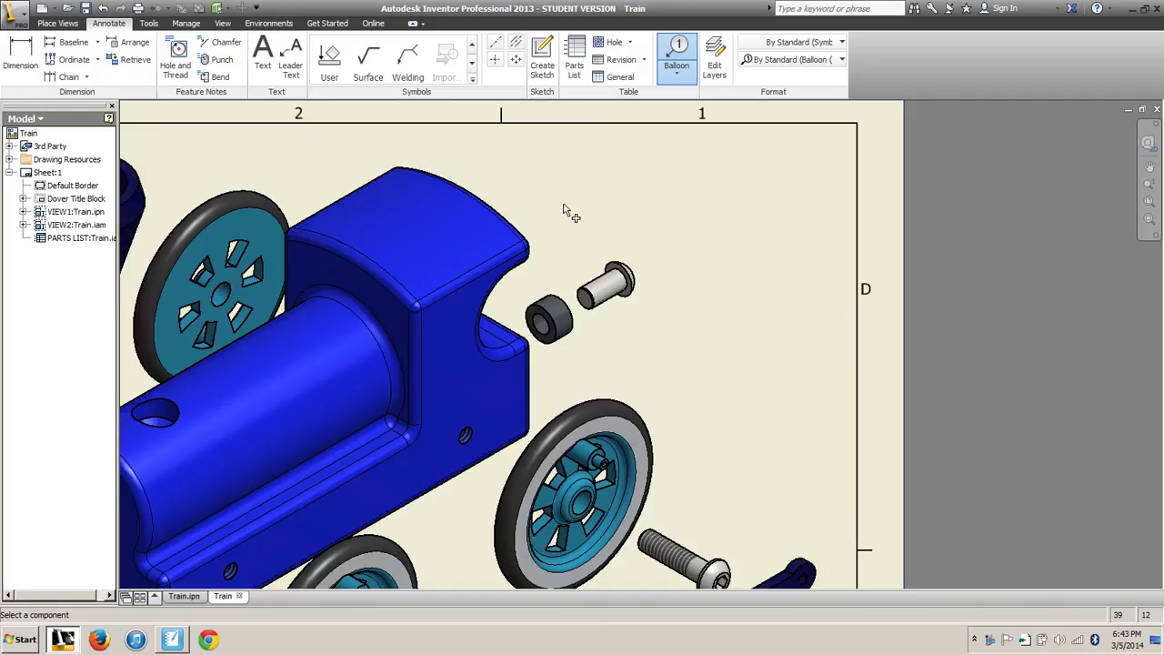
pyautogui.click(507, 218)
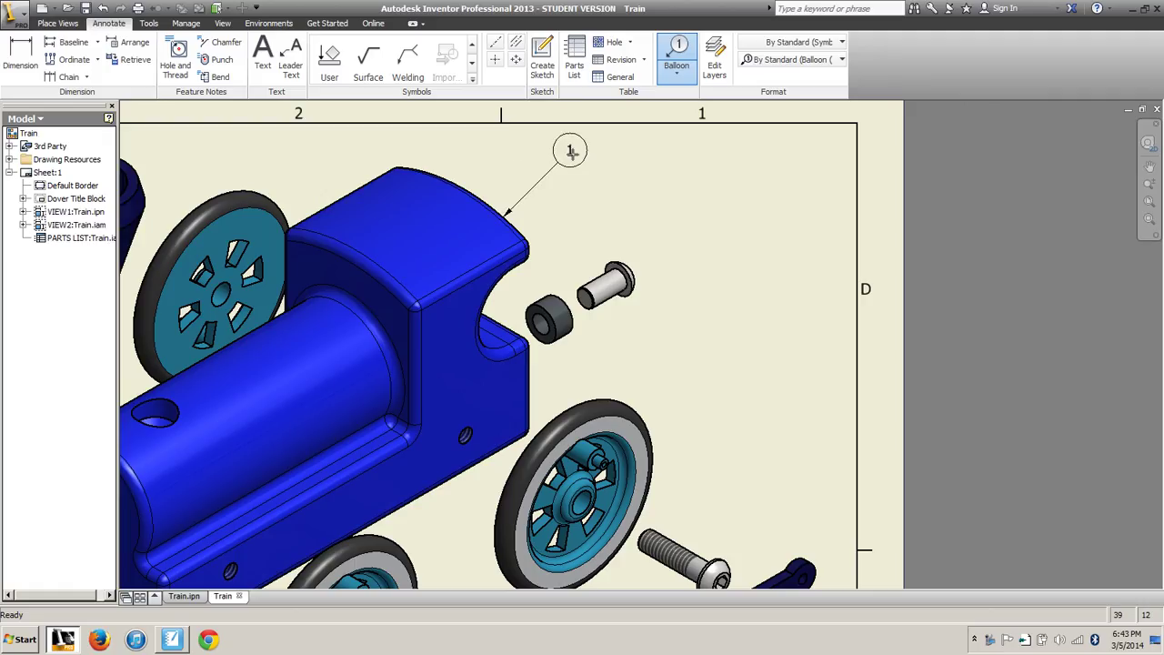
# Place balloon 1 on the train body and keep ballooning
pyautogui.rightClick(574, 160)
pyautogui.click(618, 154)
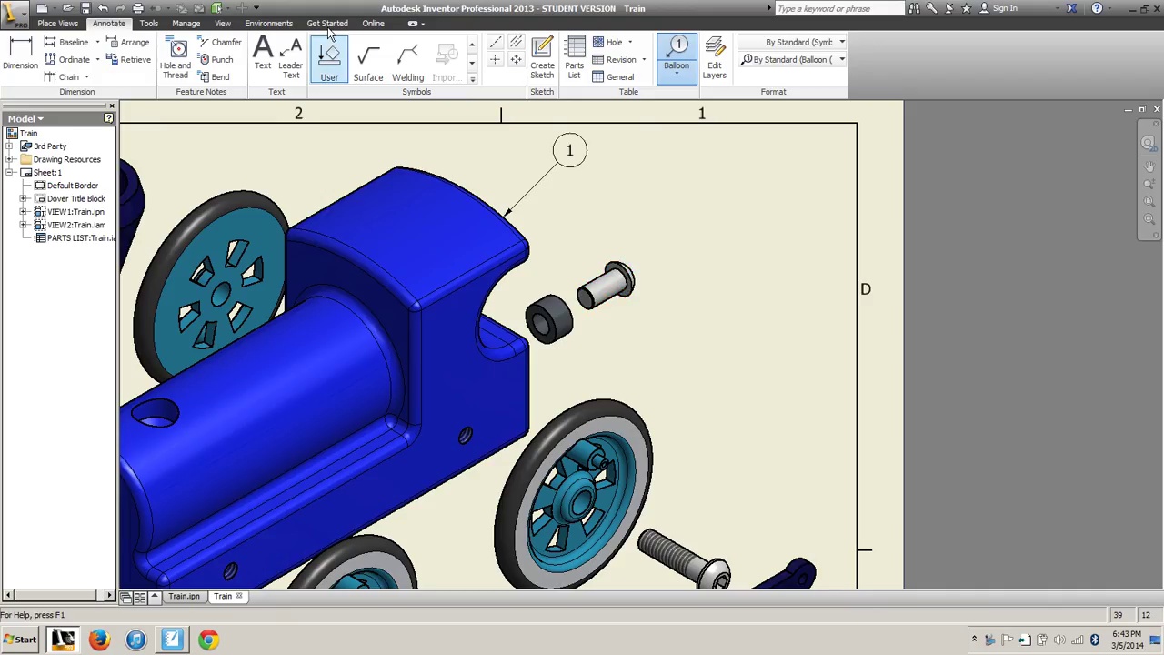
pyautogui.click(626, 271)
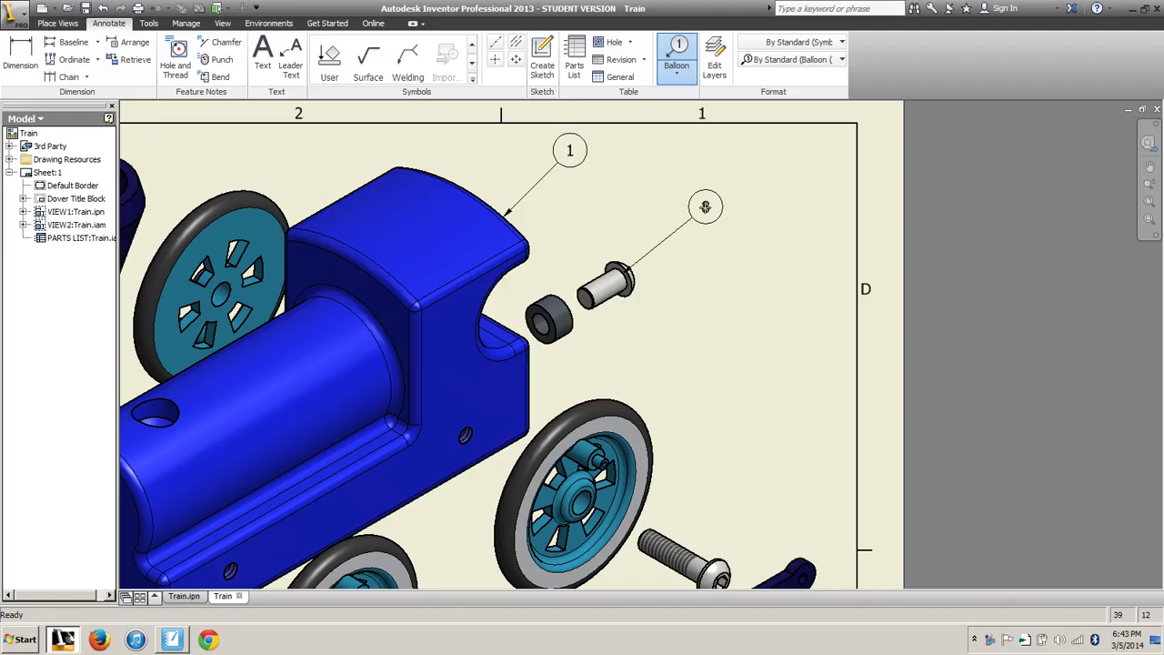
pyautogui.press('Escape')
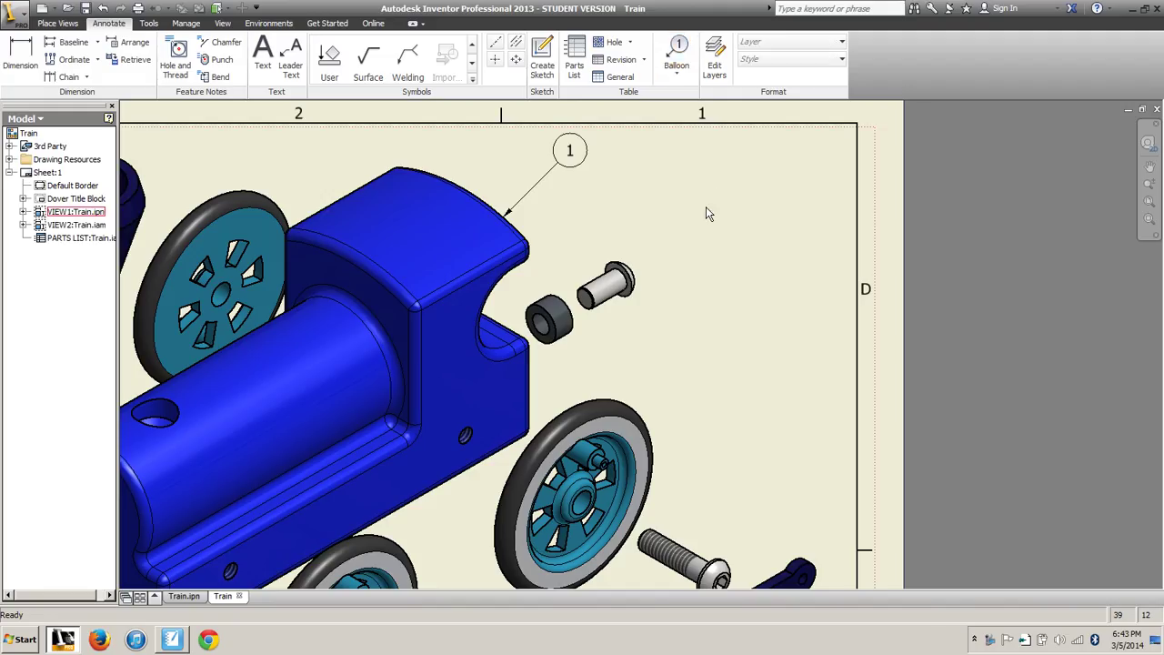
# Place balloon 8 above the pin
pyautogui.click(664, 57)
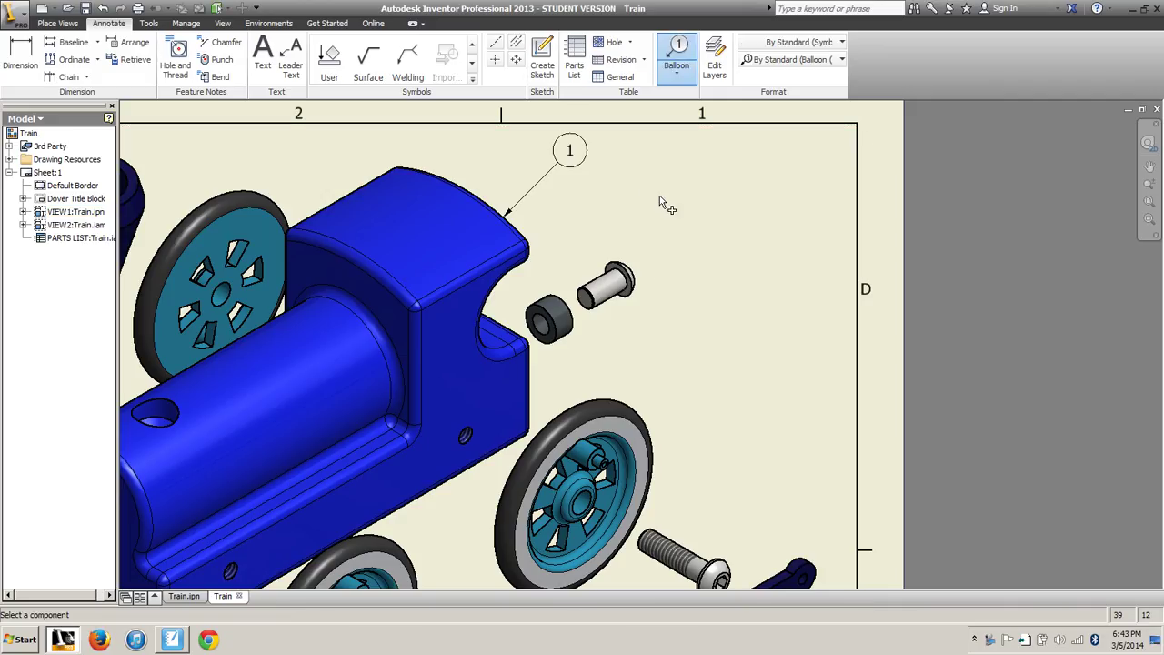
pyautogui.click(635, 278)
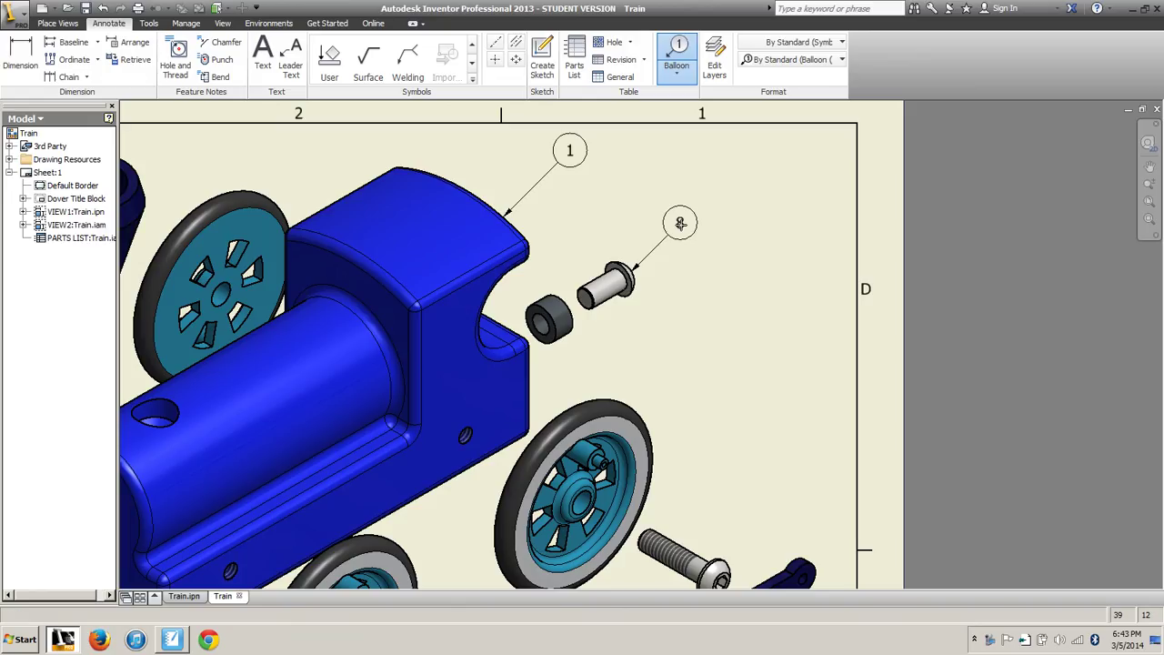
pyautogui.click(680, 223)
pyautogui.rightClick(681, 222)
pyautogui.click(756, 226)
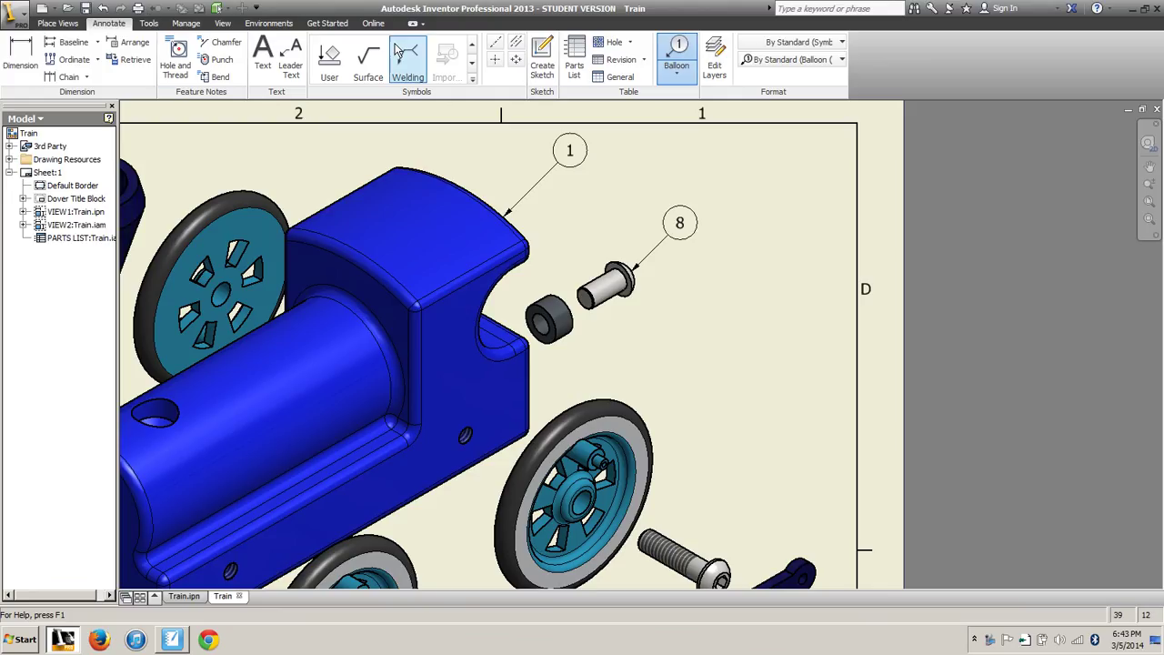
# Place balloon 4 on the spacer
pyautogui.click(574, 335)
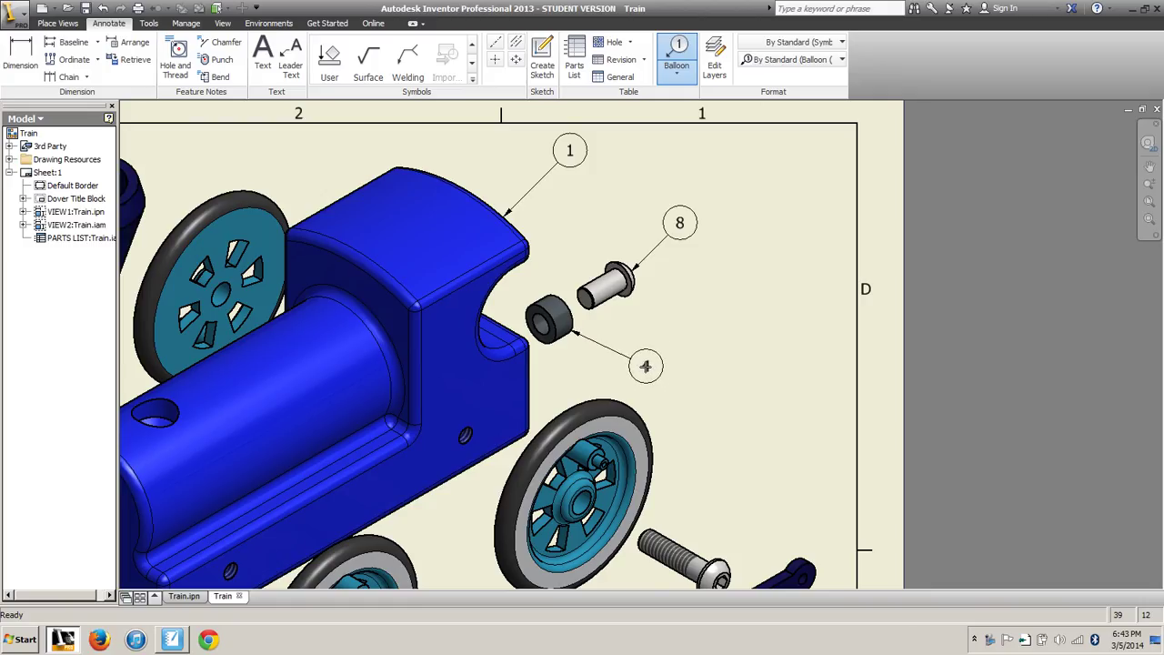
pyautogui.rightClick(644, 366)
pyautogui.click(715, 371)
pyautogui.scroll(-5, 690, 415)
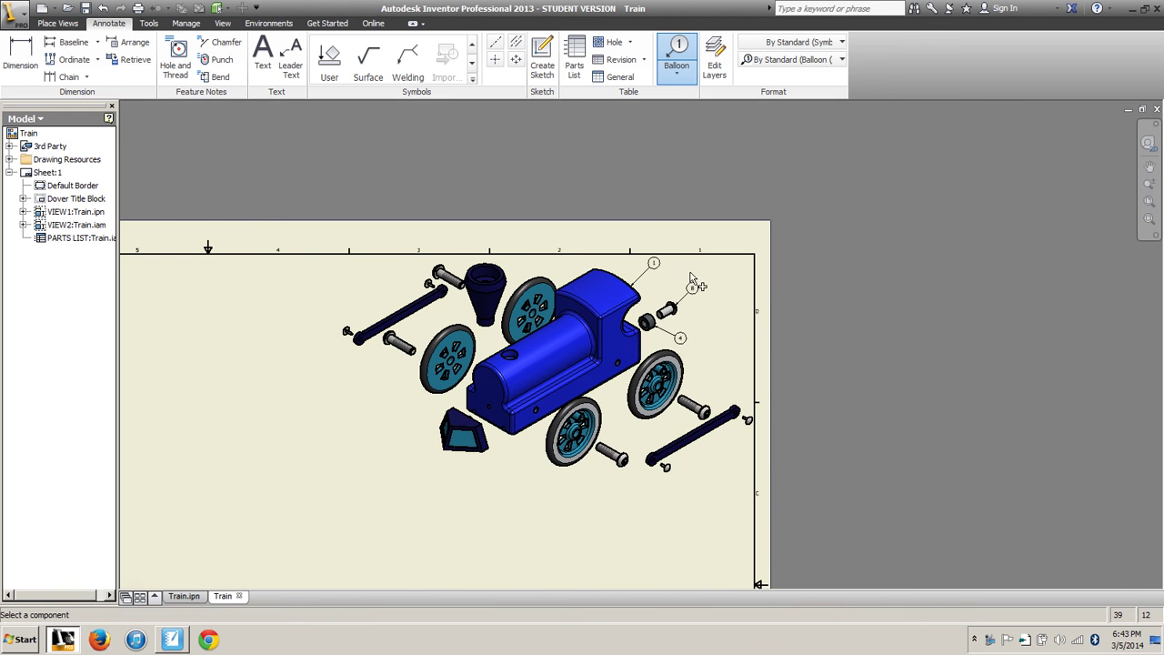
# Cancel a stray dimension and place balloon 9 beside the bolt
pyautogui.scroll(4, 615, 391)
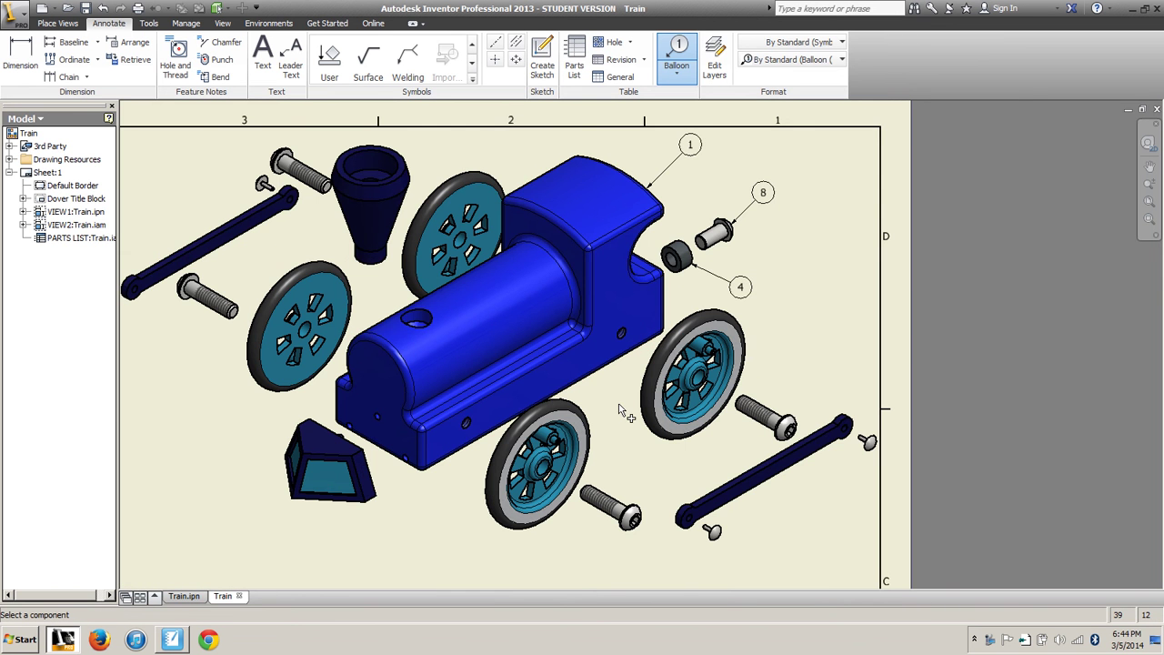
pyautogui.scroll(3, 751, 370)
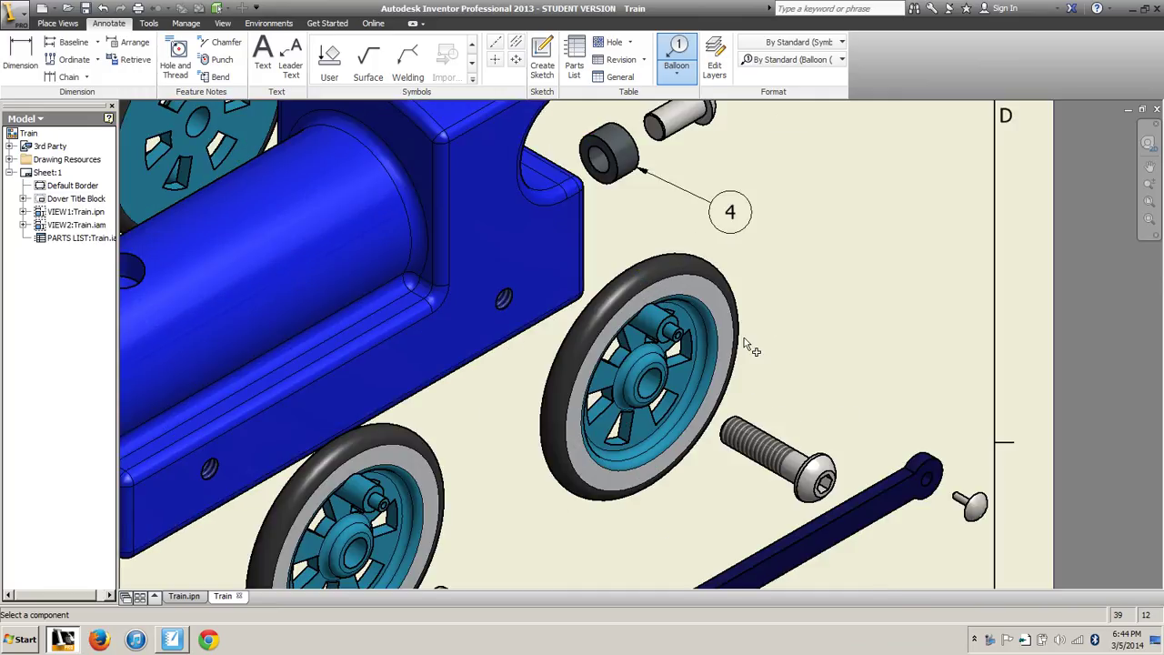
pyautogui.click(38, 47)
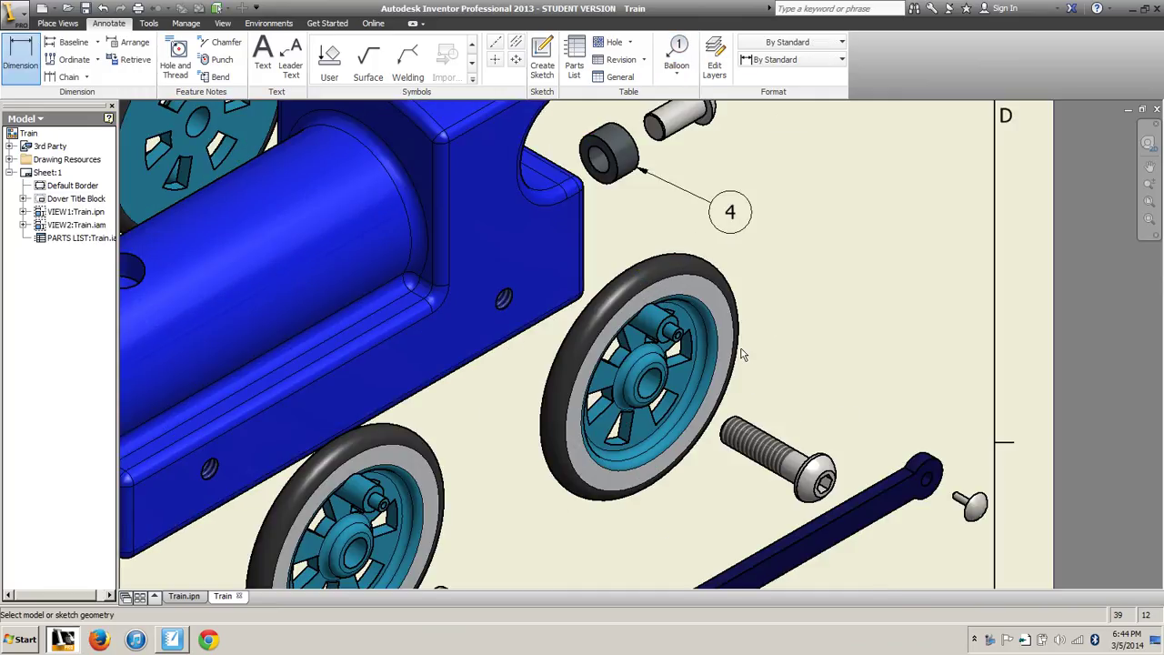
pyautogui.scroll(-5, 614, 461)
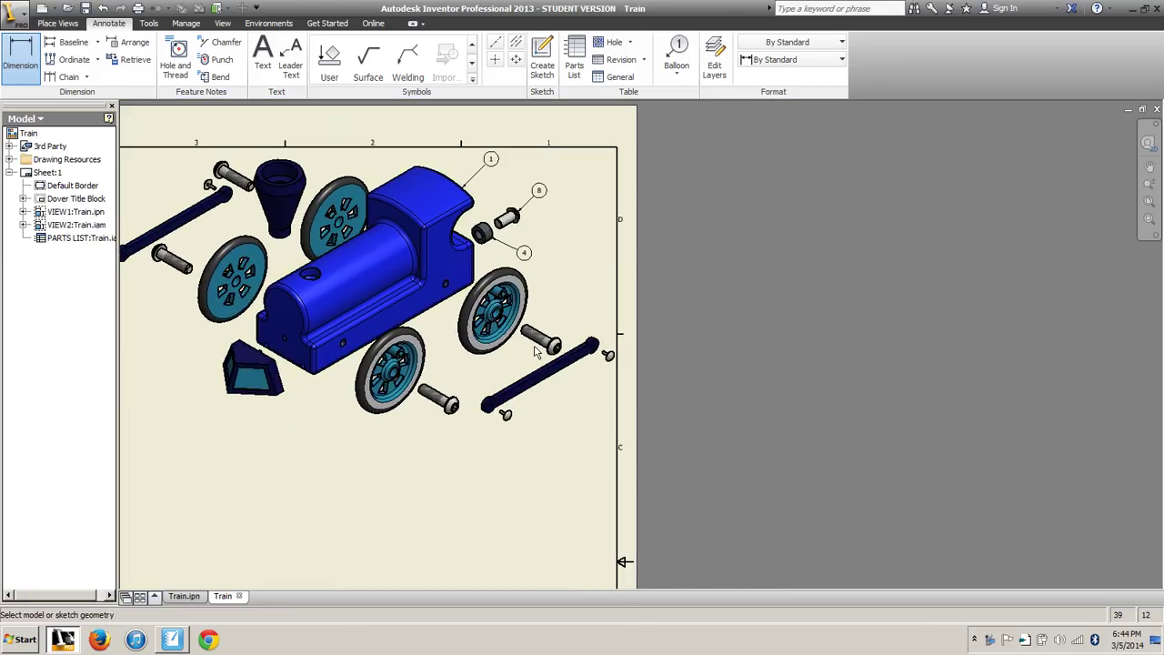
pyautogui.scroll(2, 531, 286)
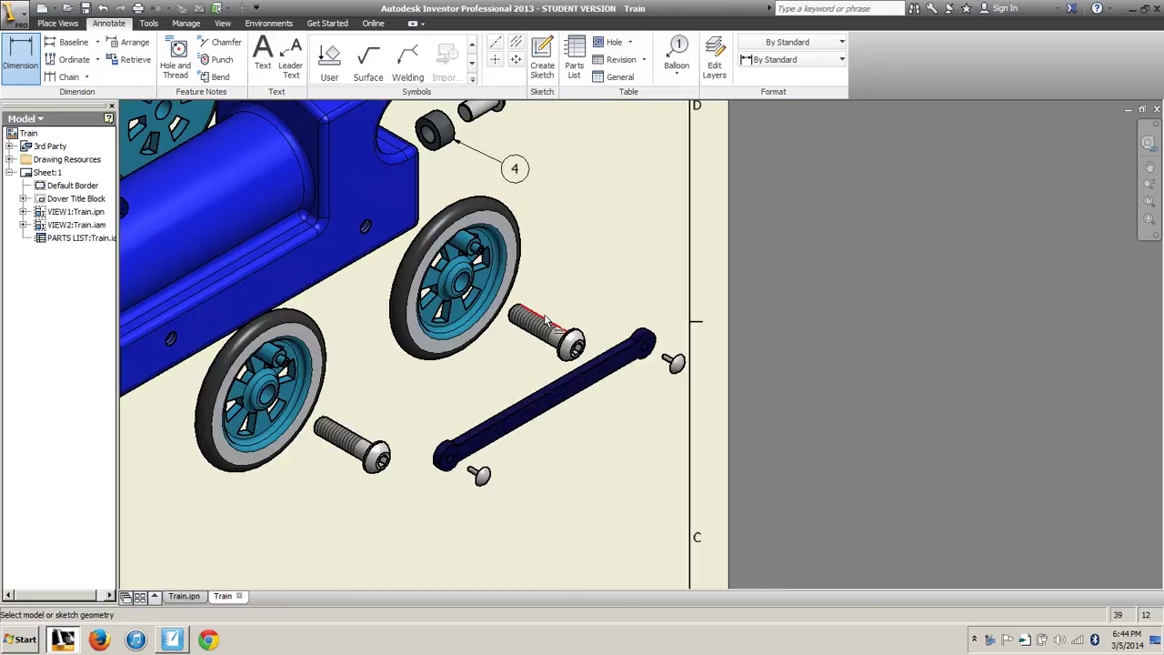
pyautogui.click(546, 320)
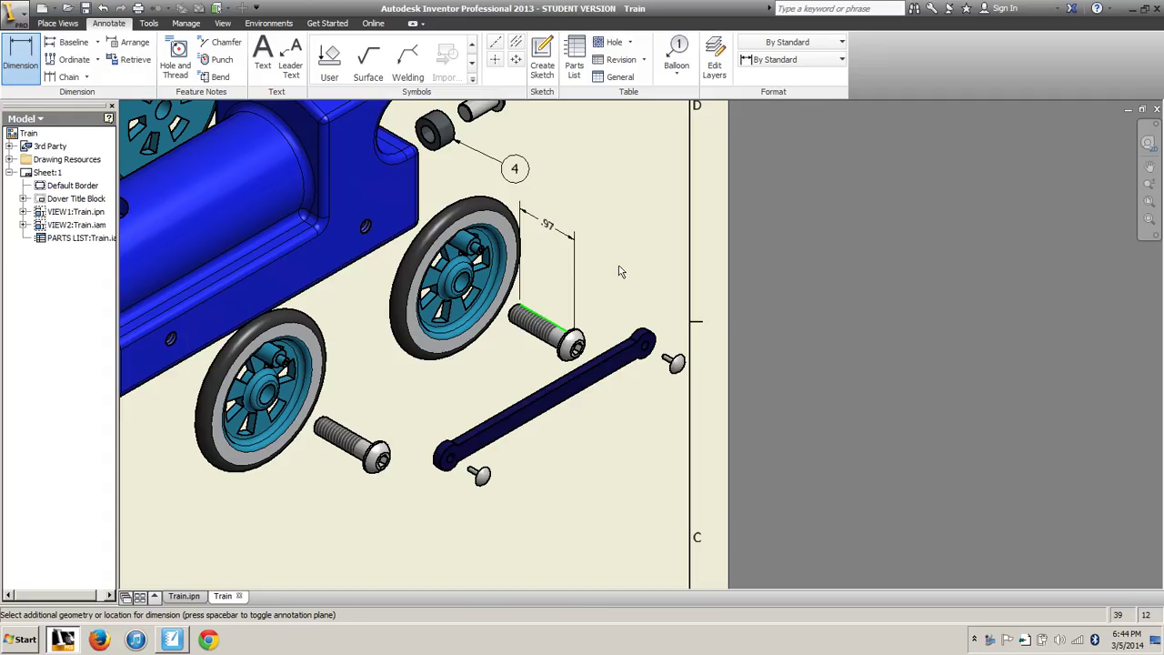
pyautogui.press('Escape')
pyautogui.click(677, 57)
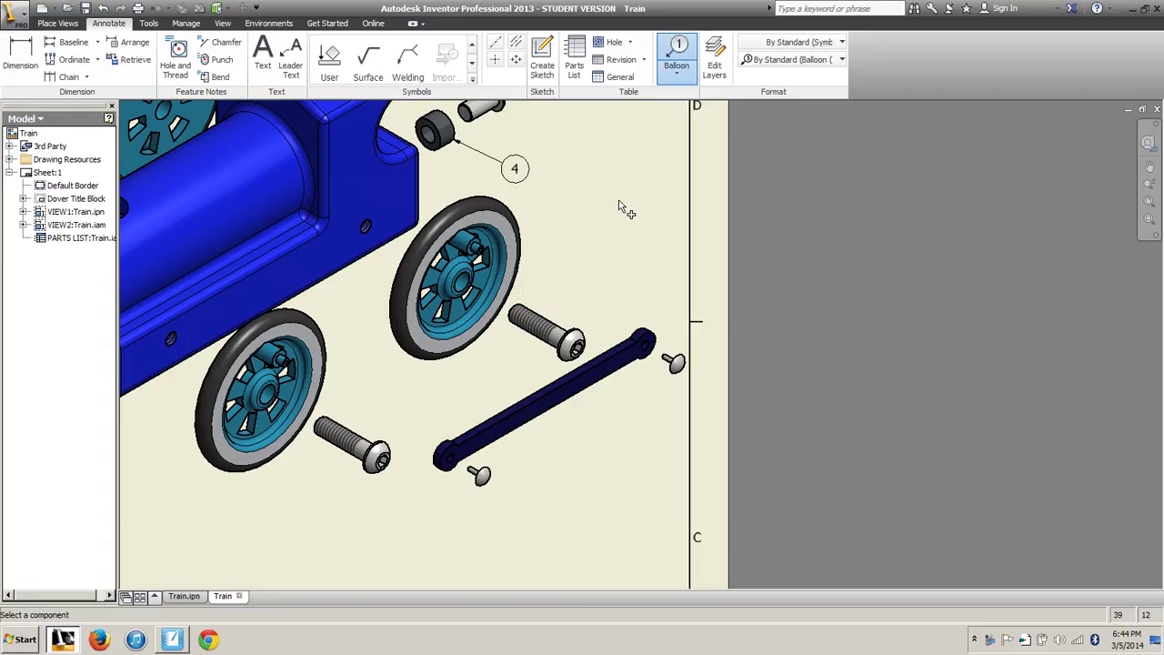
pyautogui.click(549, 319)
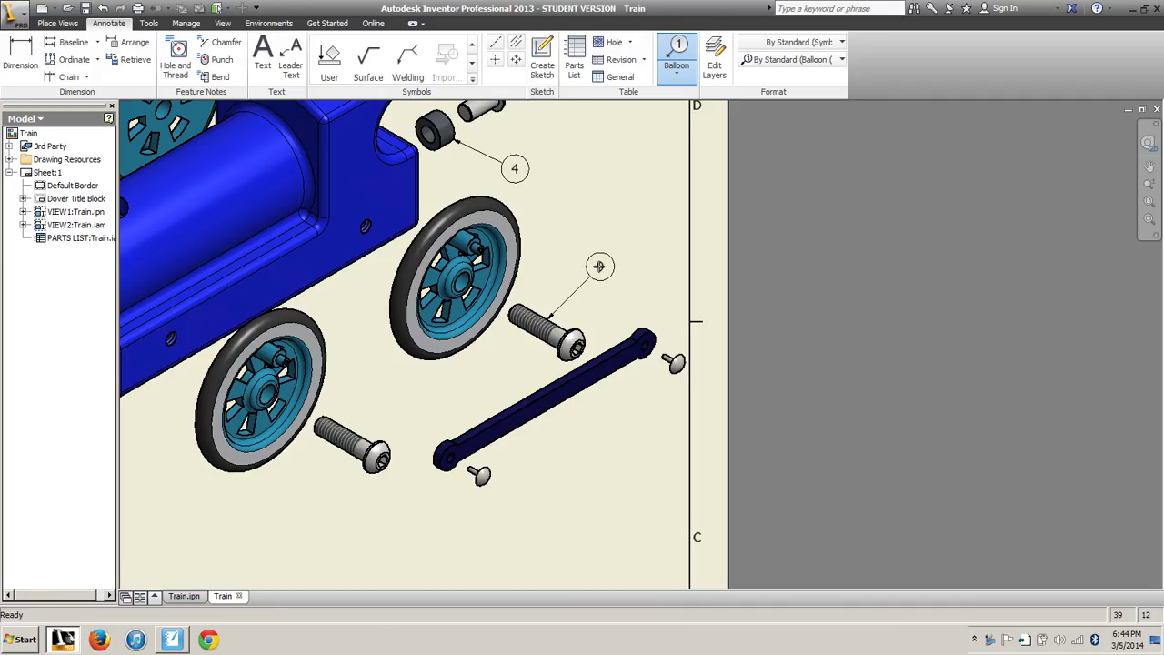
pyautogui.click(601, 268)
pyautogui.rightClick(600, 268)
pyautogui.click(670, 263)
# Place balloon 7 on the connecting rod
pyautogui.scroll(3, 618, 341)
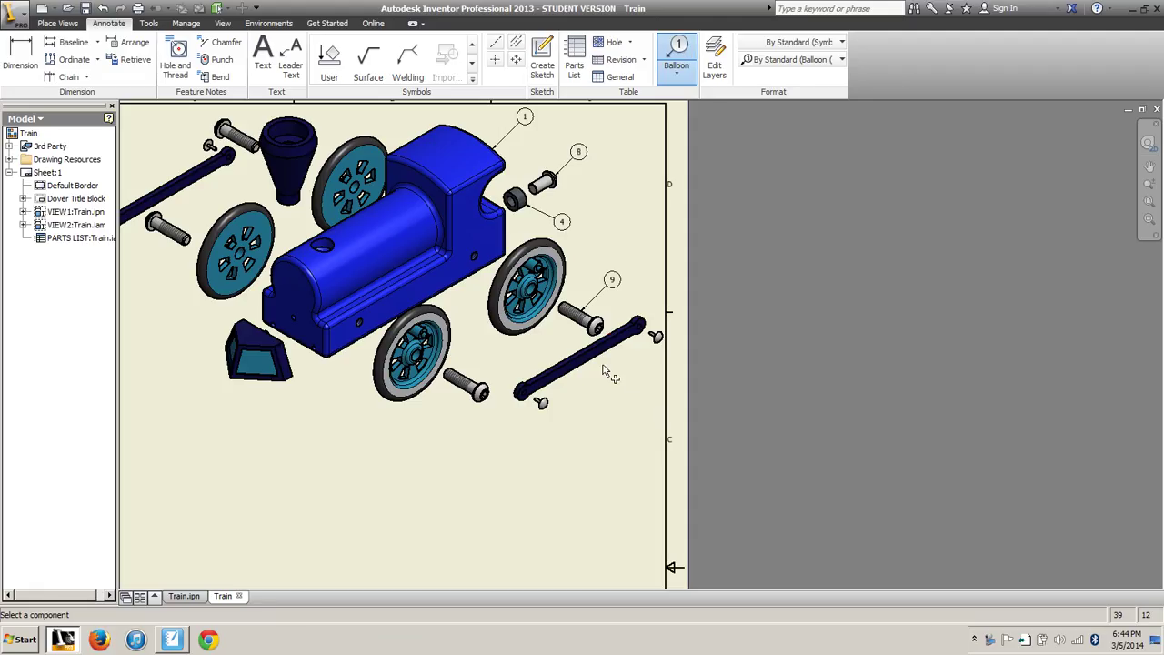
pyautogui.scroll(3, 605, 371)
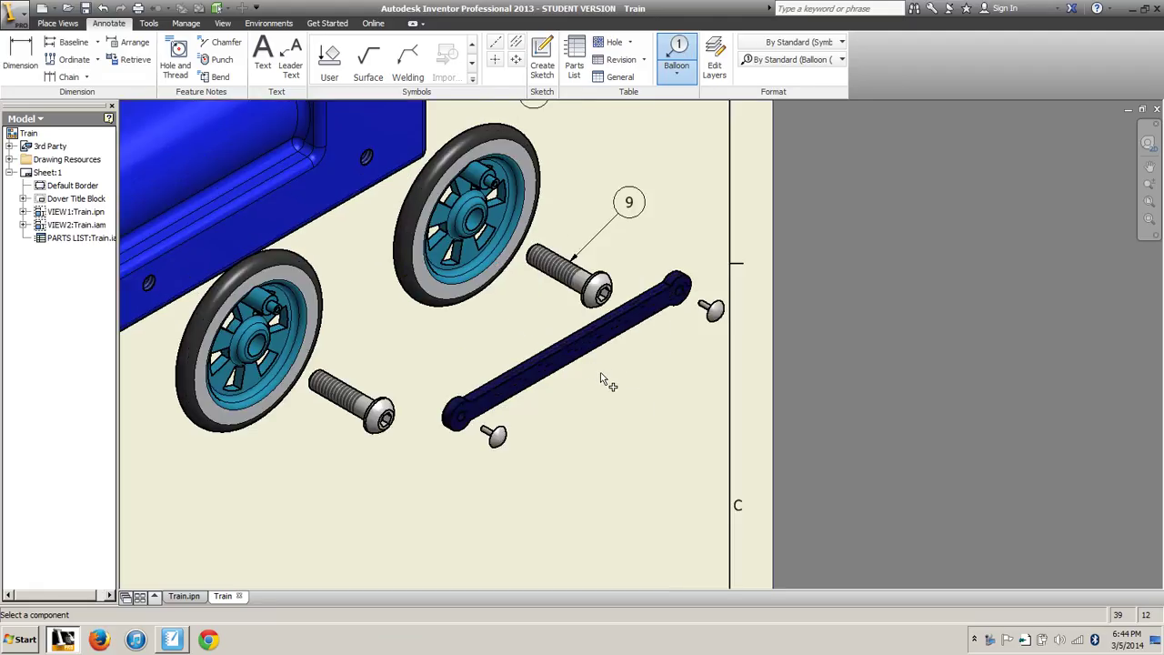
pyautogui.click(692, 46)
pyautogui.click(578, 364)
pyautogui.rightClick(634, 418)
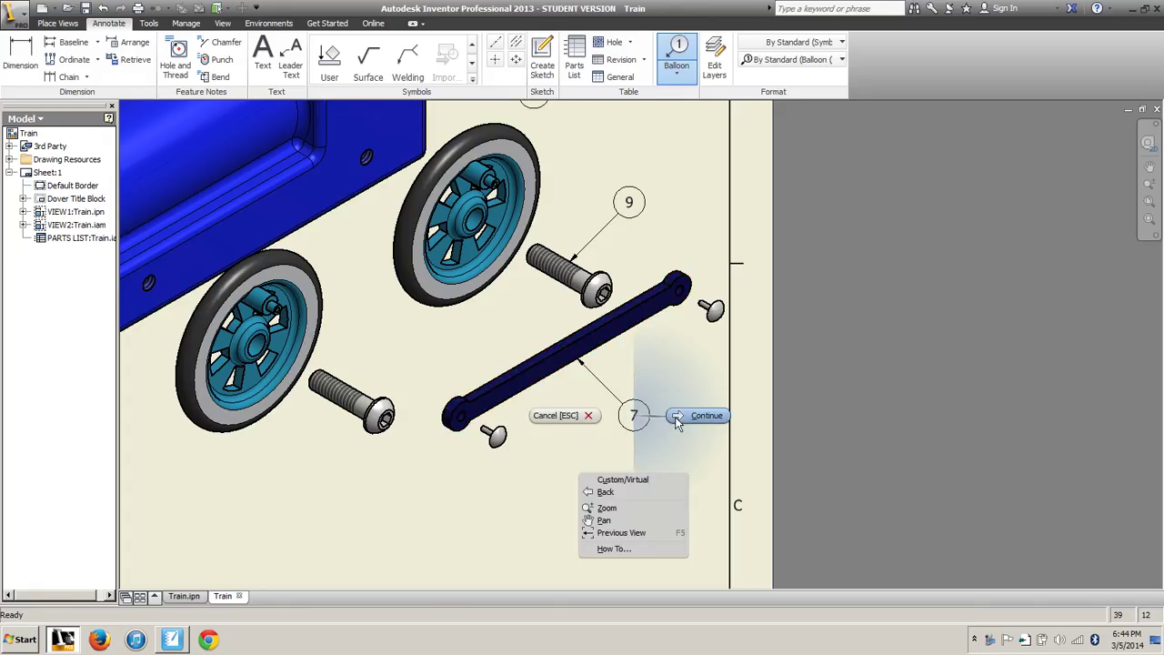
pyautogui.click(696, 416)
# Place balloon 5 below the small pin and zoom back out
pyautogui.click(507, 446)
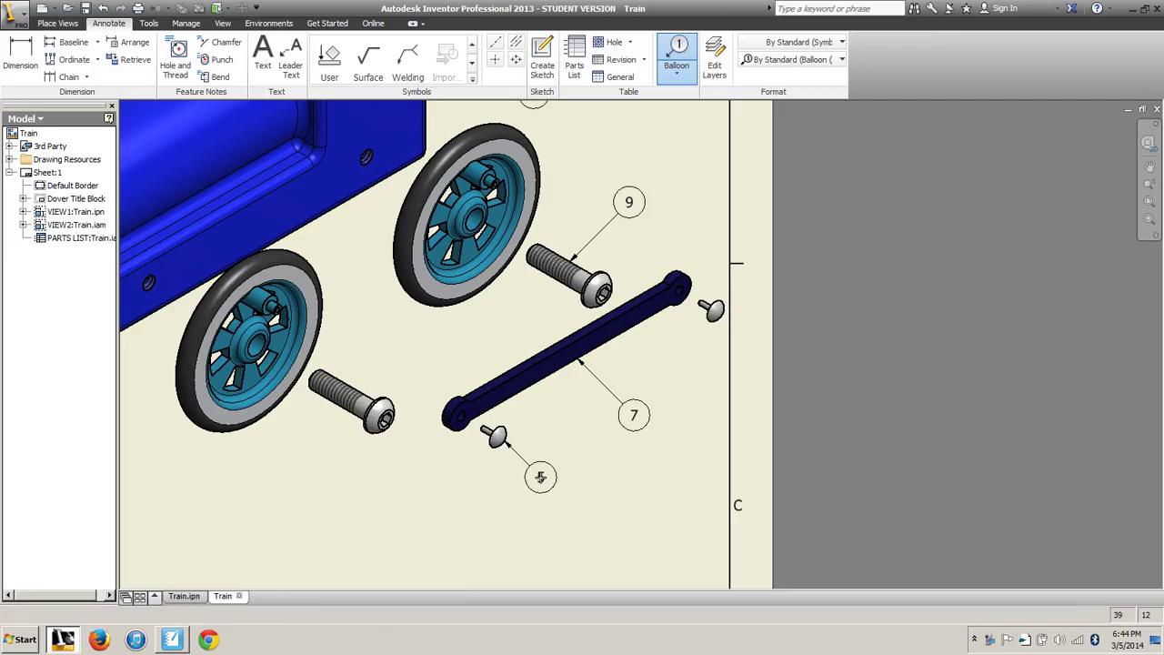
pyautogui.click(541, 480)
pyautogui.rightClick(541, 481)
pyautogui.click(600, 476)
pyautogui.scroll(-2, 596, 487)
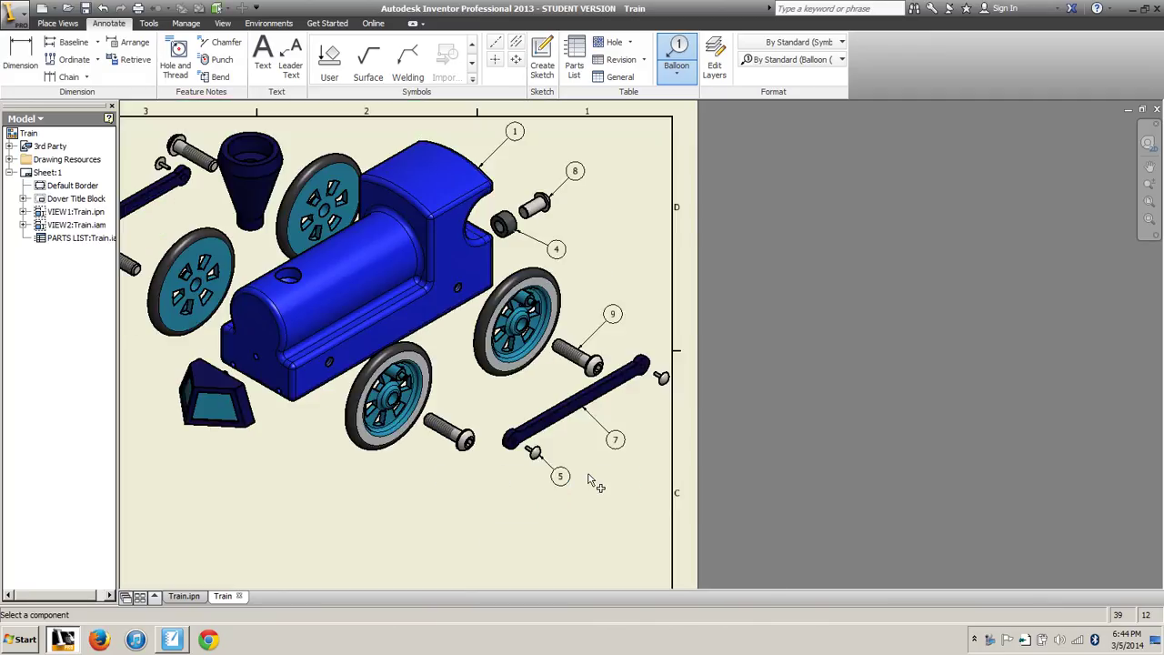
pyautogui.scroll(-2, 519, 477)
pyautogui.scroll(-2, 519, 477)
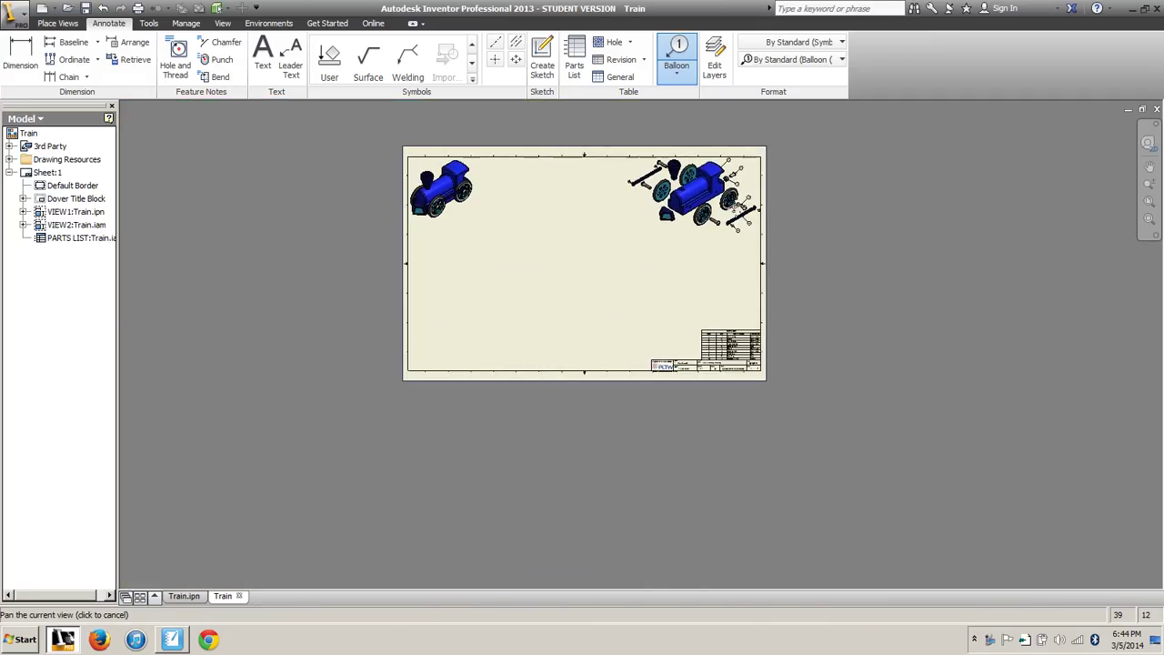